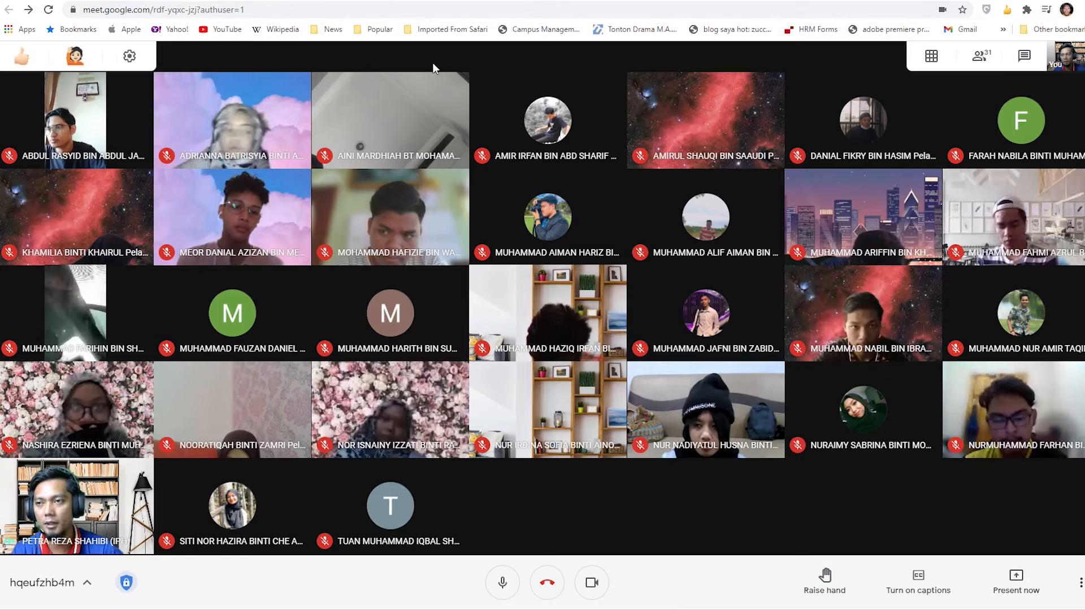
- Switch to the Digital Audio Video class in Google Classroom and review the Stream post listing the apps to download
click(177, 0)
click(446, 62)
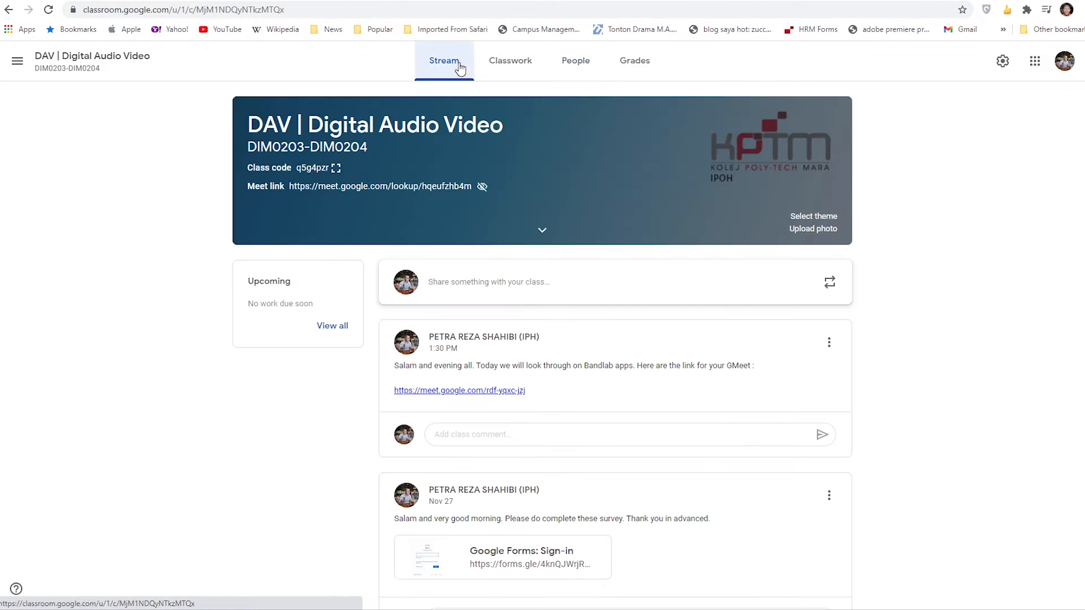
scroll(865, 266, down, 10)
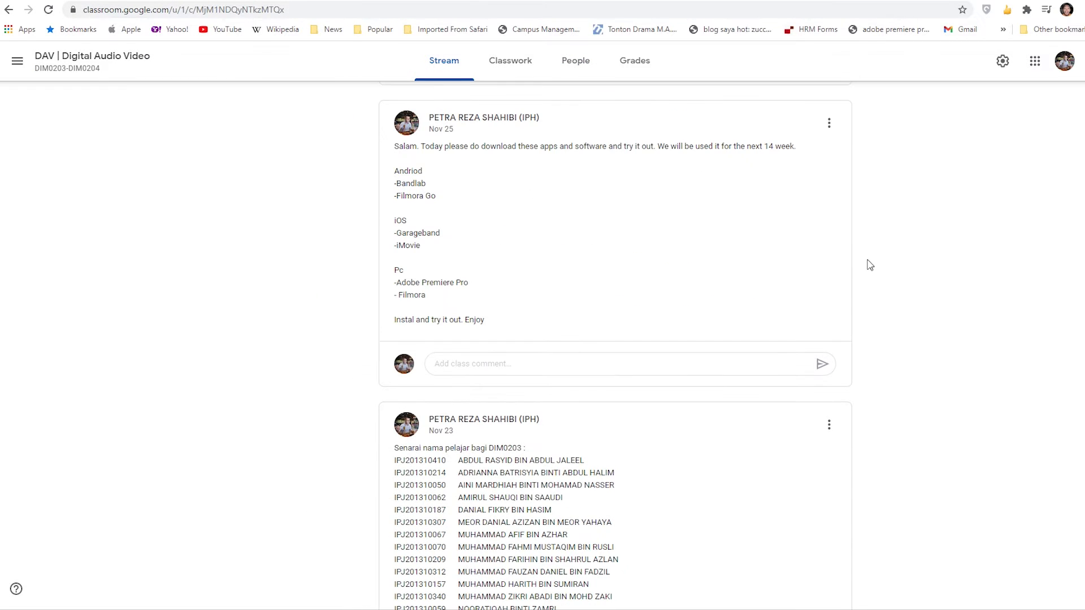
scroll(871, 265, up, 2)
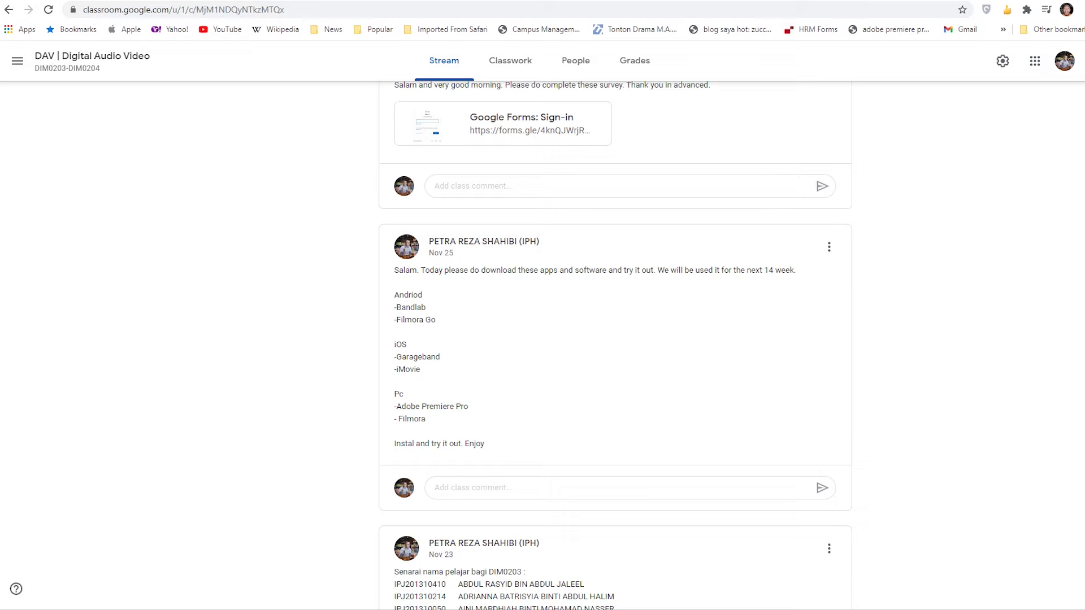
- Return to the Google Meet call, check the chat messages and admit the waiting participant
click(299, 0)
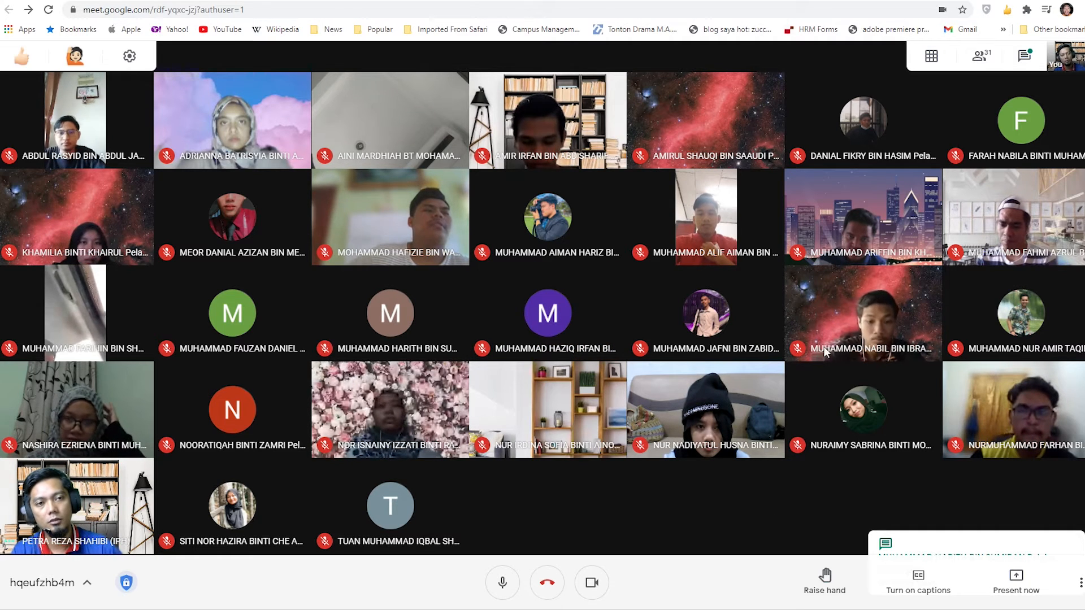
click(1029, 57)
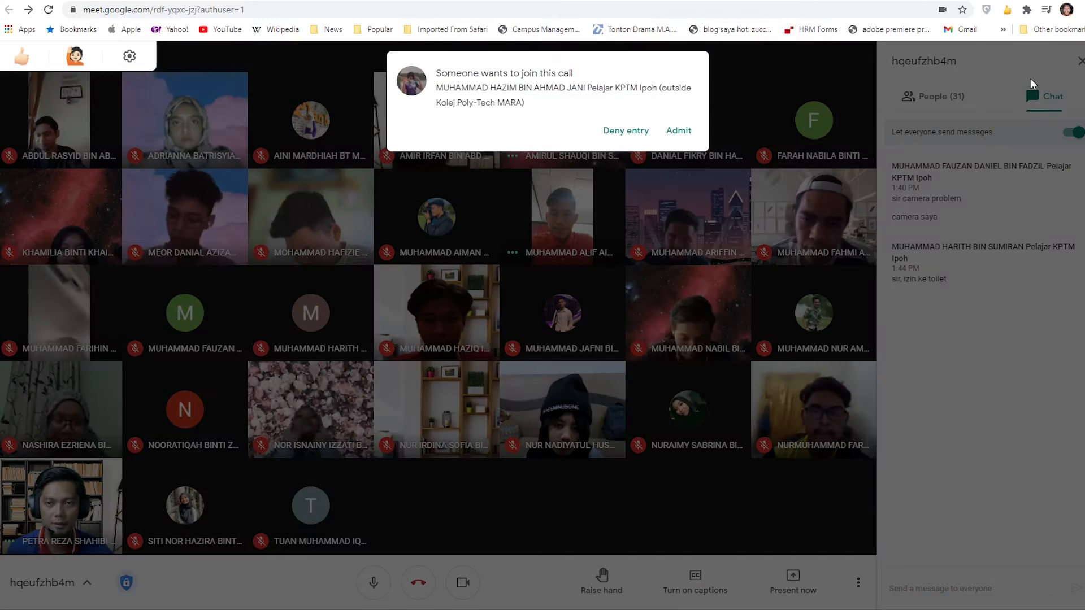
click(676, 133)
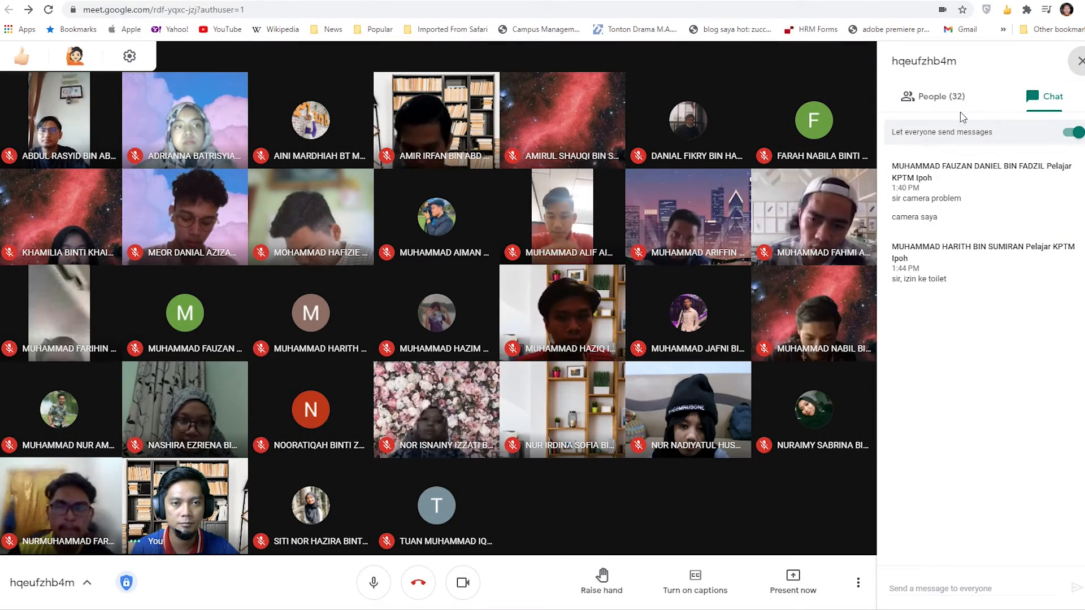
click(1080, 60)
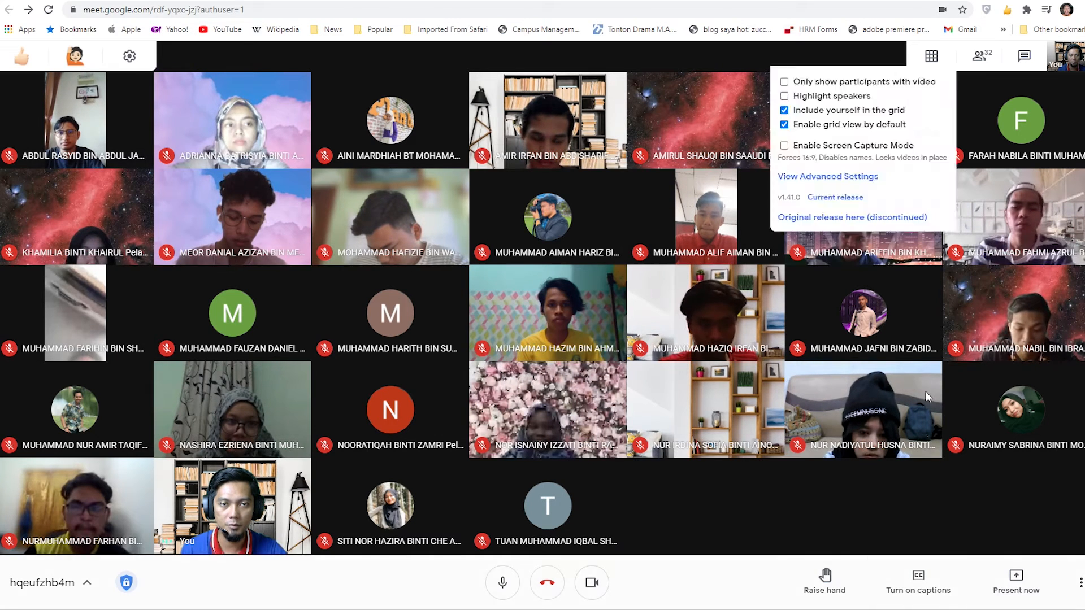
- Dismiss the presentation options and admit the next waiting participant to the call
click(1039, 588)
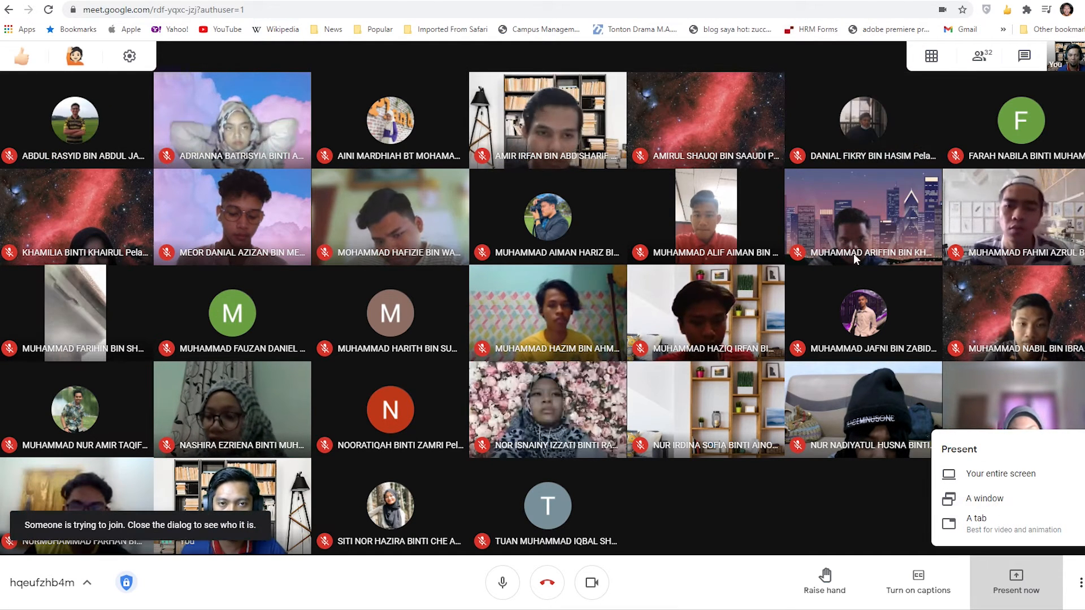
click(741, 521)
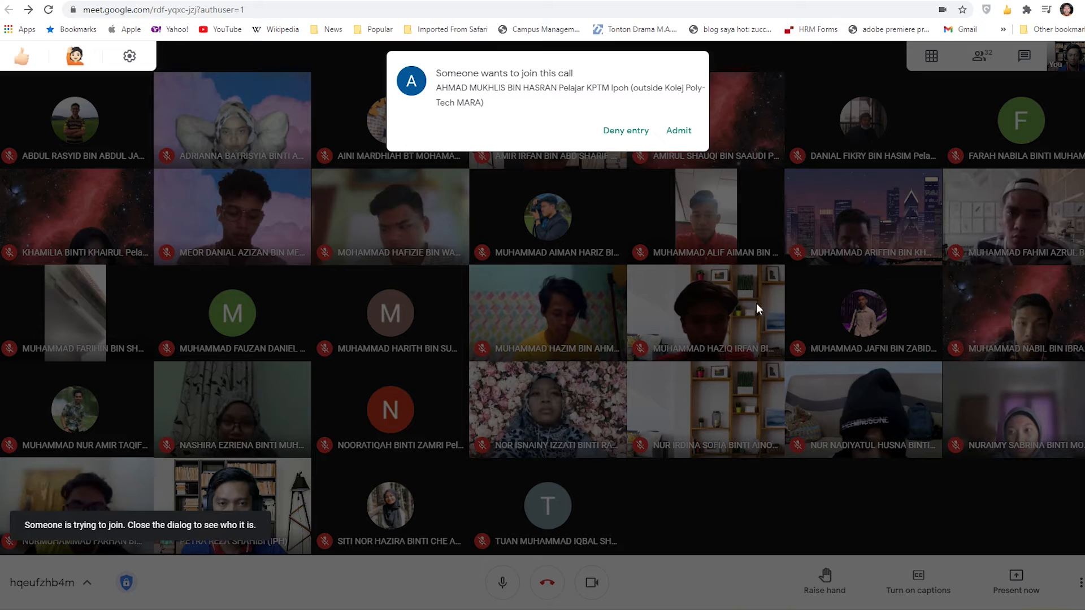
click(684, 130)
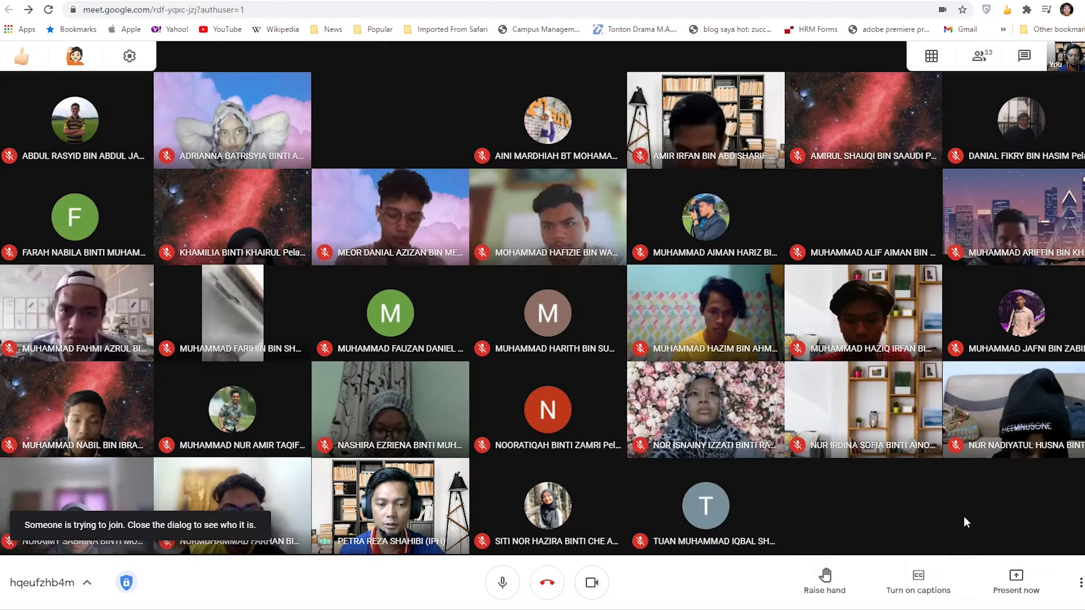
- Present the BandLab Feed browser tab to the call with audio shared
click(1016, 582)
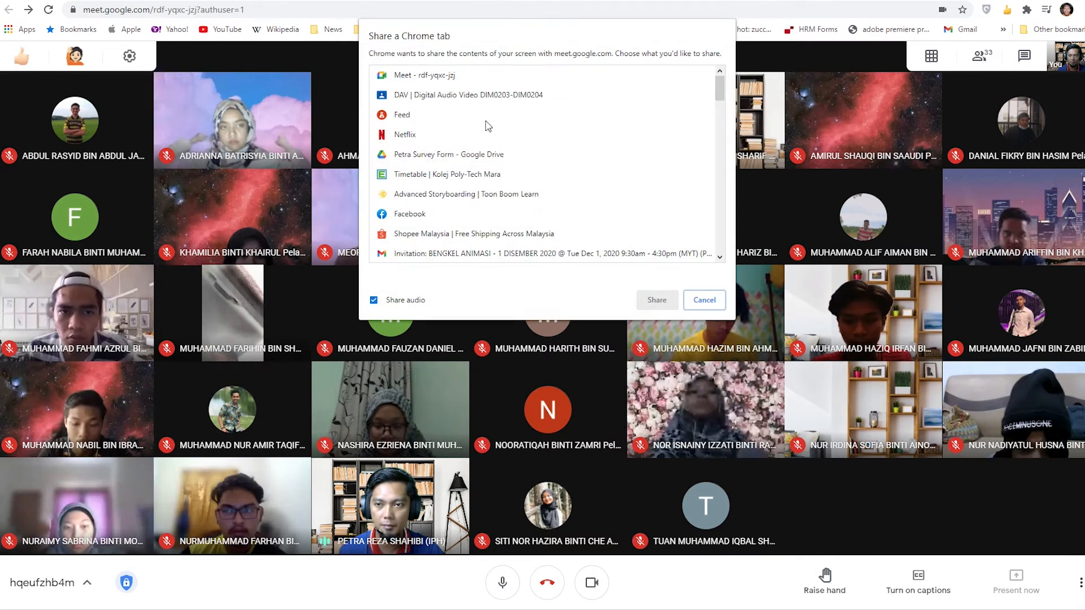
click(485, 115)
click(650, 302)
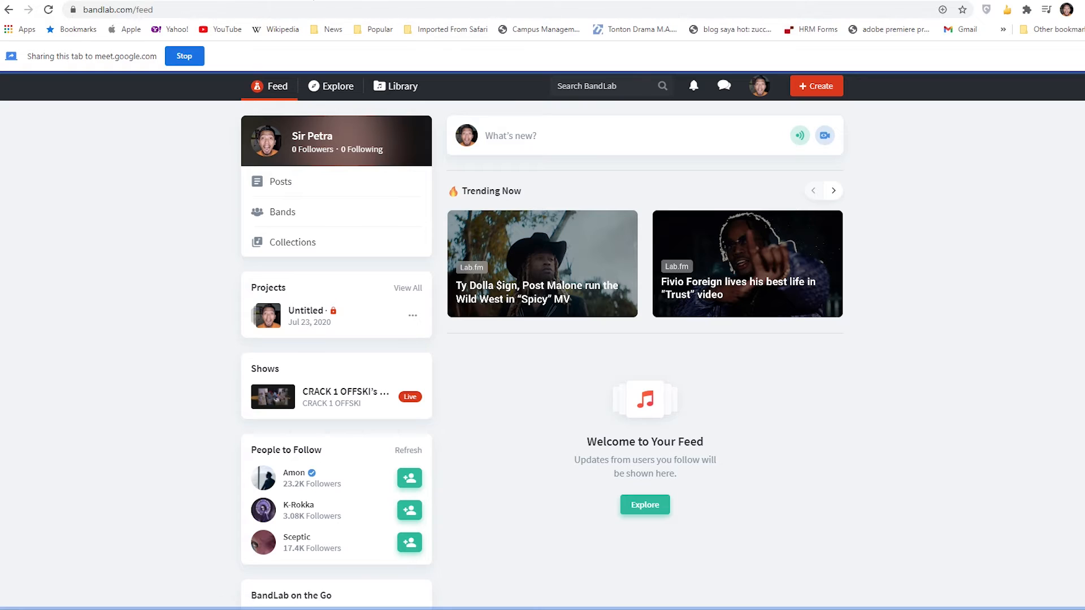
- Switch to the Google Meet call and let in the participant asking to join
click(314, 0)
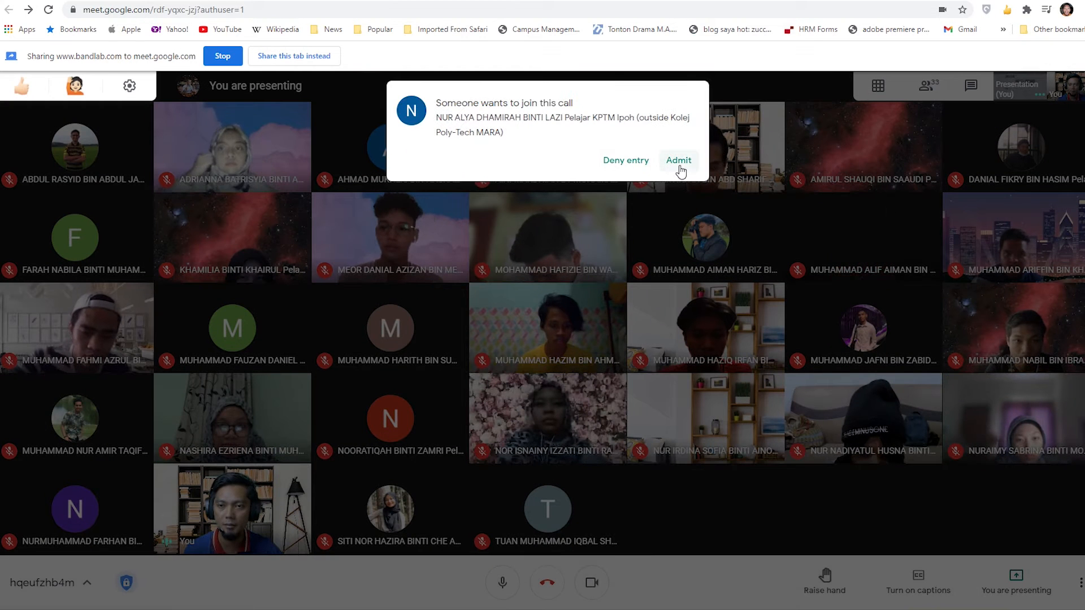
click(681, 170)
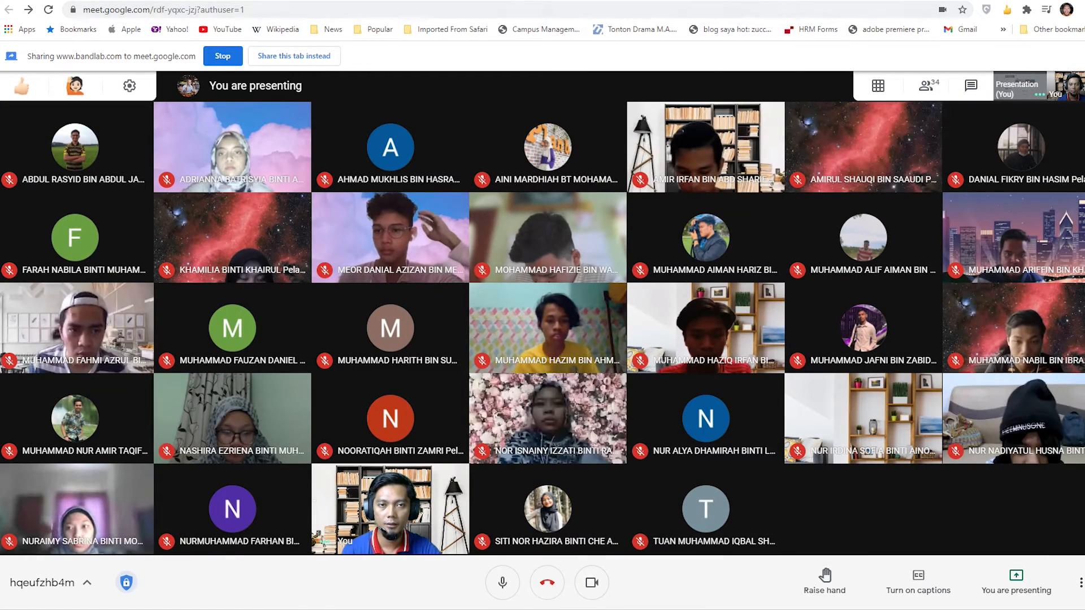
- Return to the BandLab feed, look over the page and create a new project in the Mix Editor
click(905, 1)
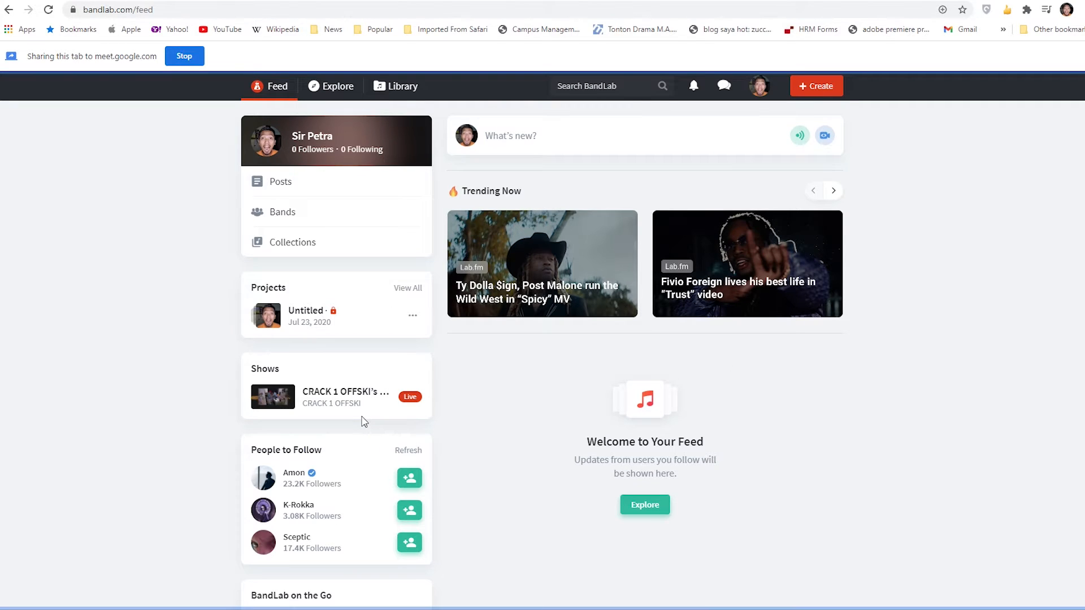
scroll(362, 421, down, 5)
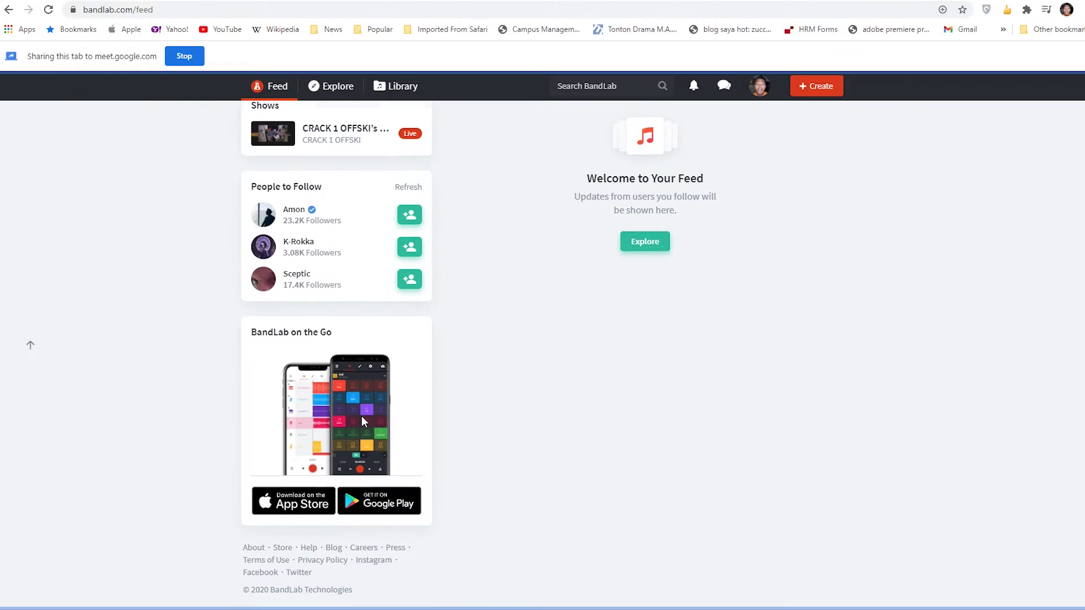
scroll(362, 421, up, 5)
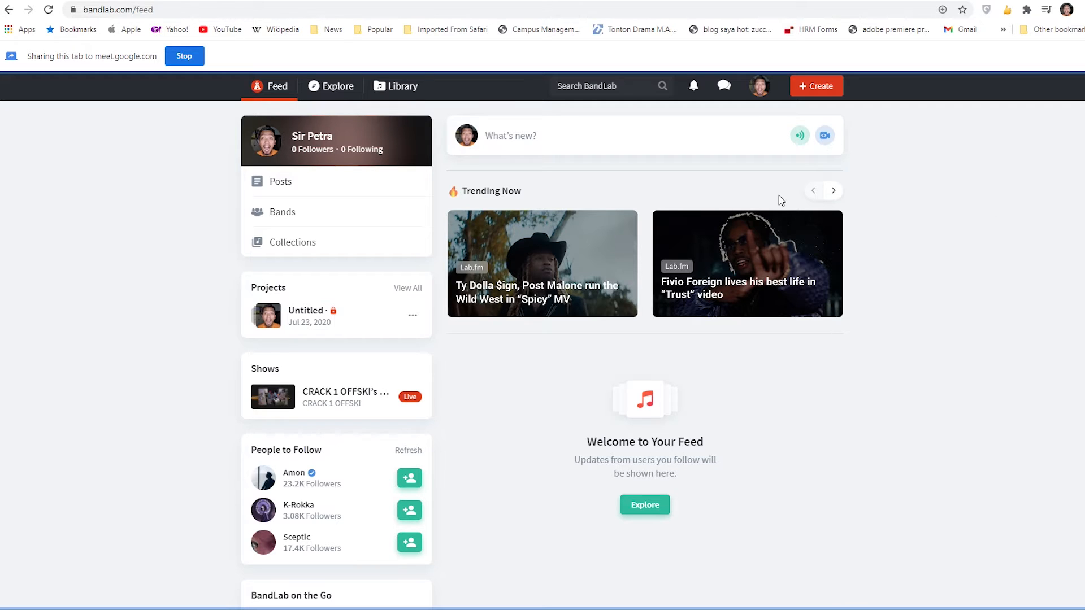
click(833, 90)
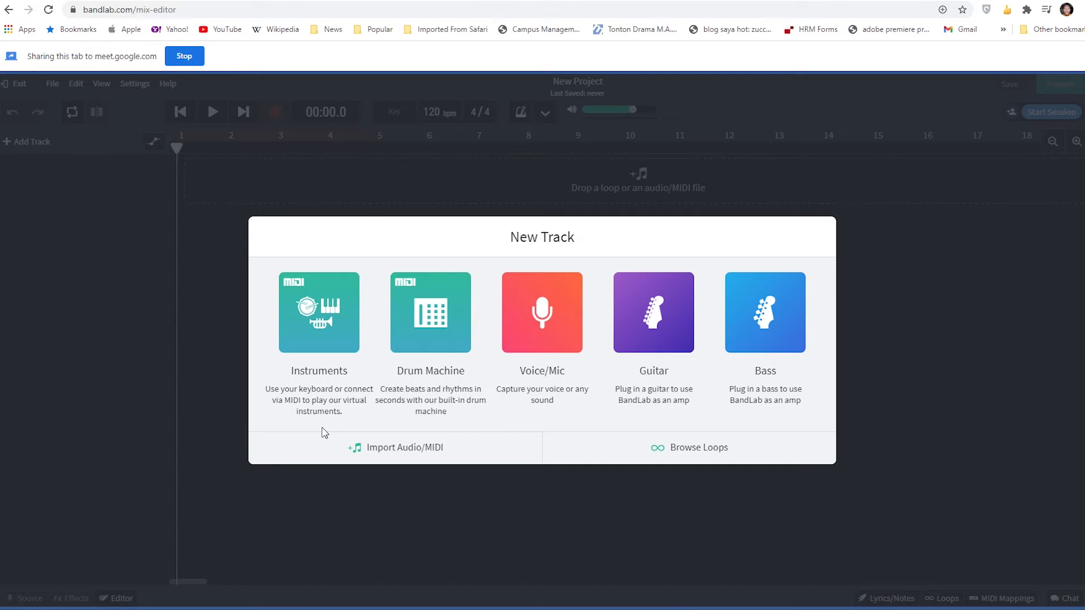
- Go back to the Google Meet call and admit the participant waiting to join
click(311, 0)
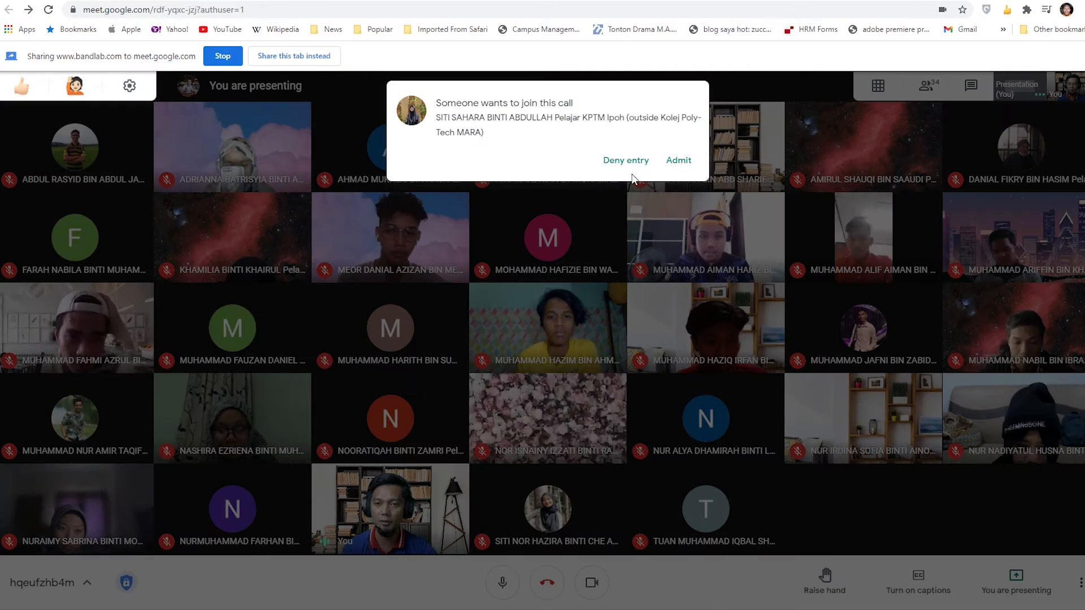
click(679, 161)
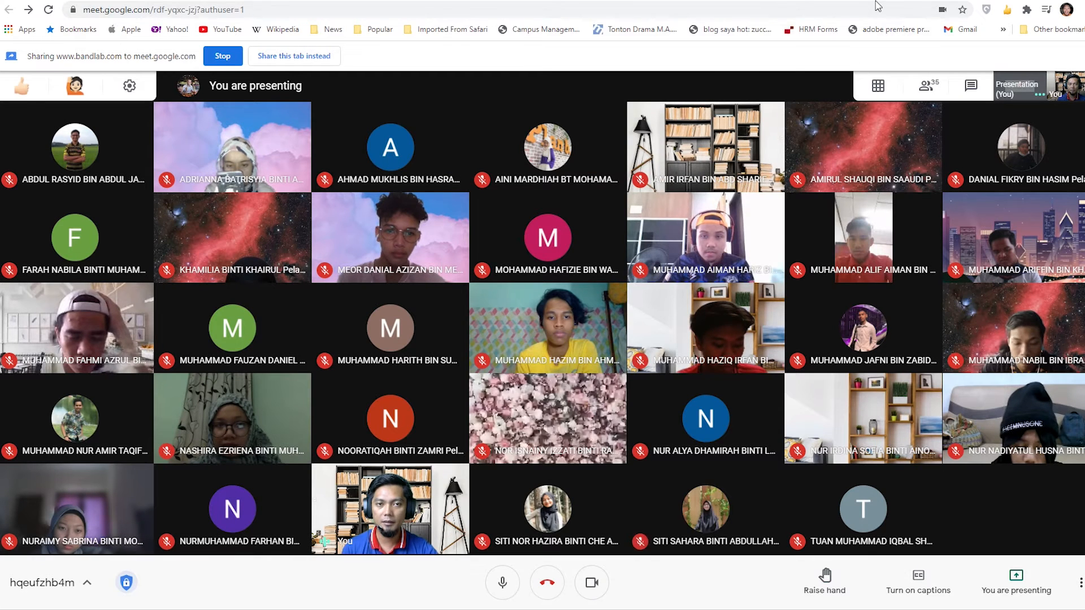
- Return to the BandLab Mix Editor and add an Instruments track to the new project
click(878, 5)
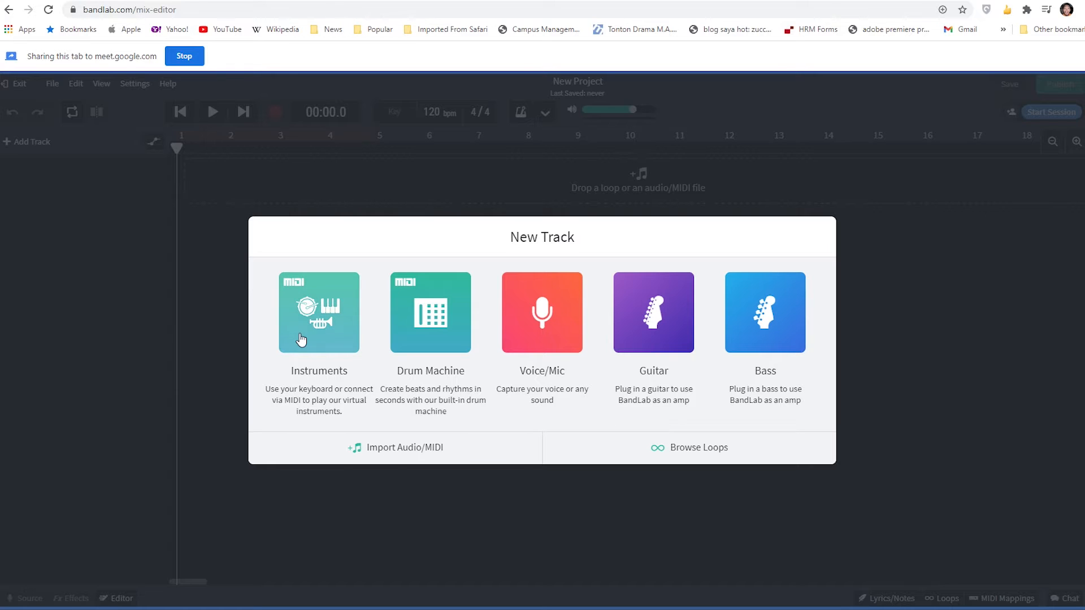
click(332, 328)
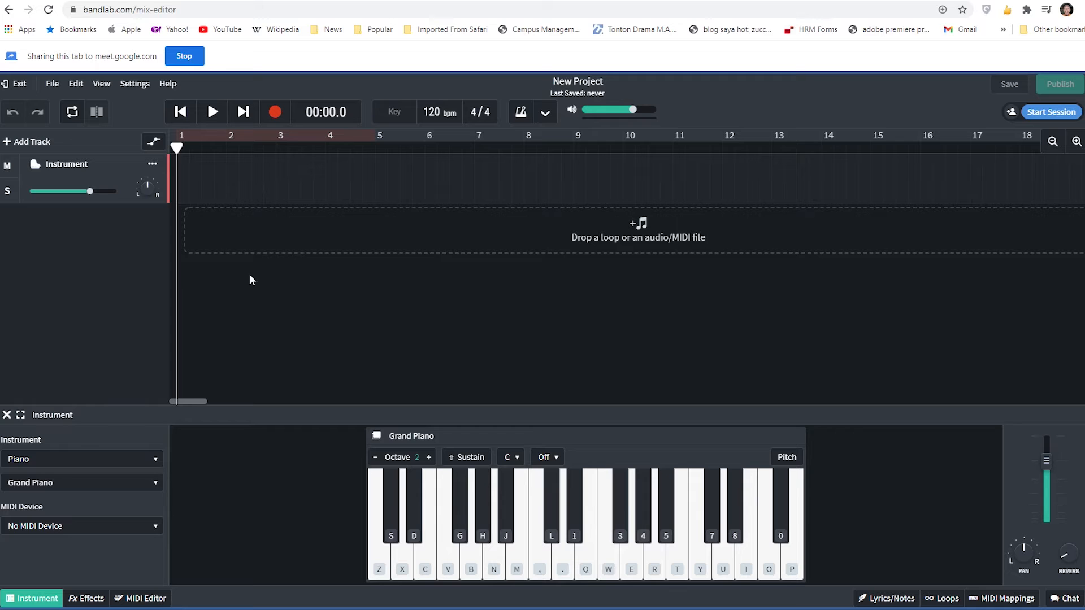
- Stop sharing the BandLab tab, switch to the Google Meet call and admit the waiting participant
click(191, 59)
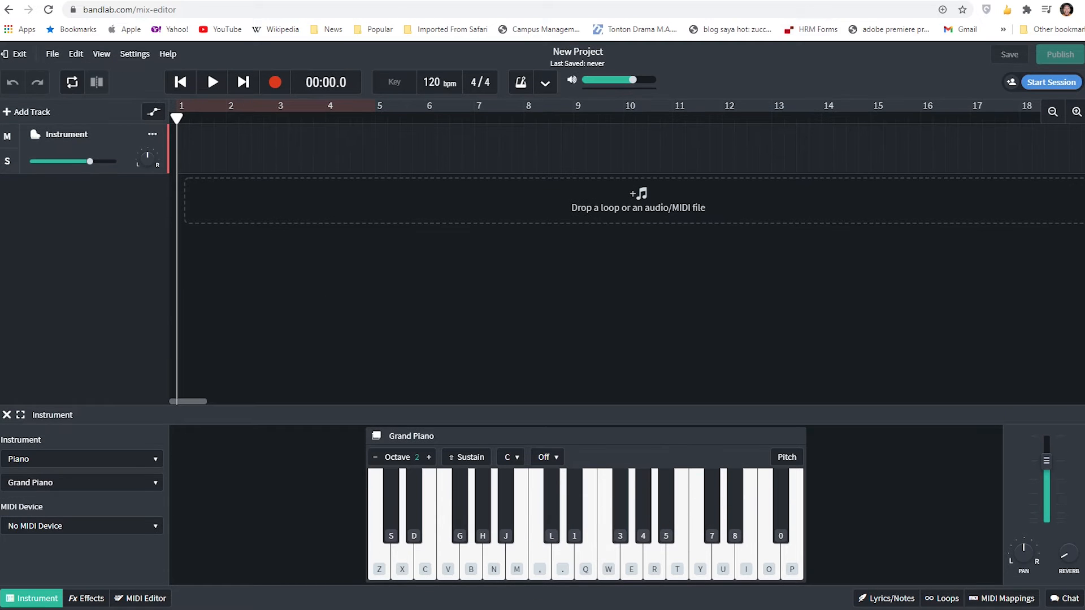
key(ctrl+Tab)
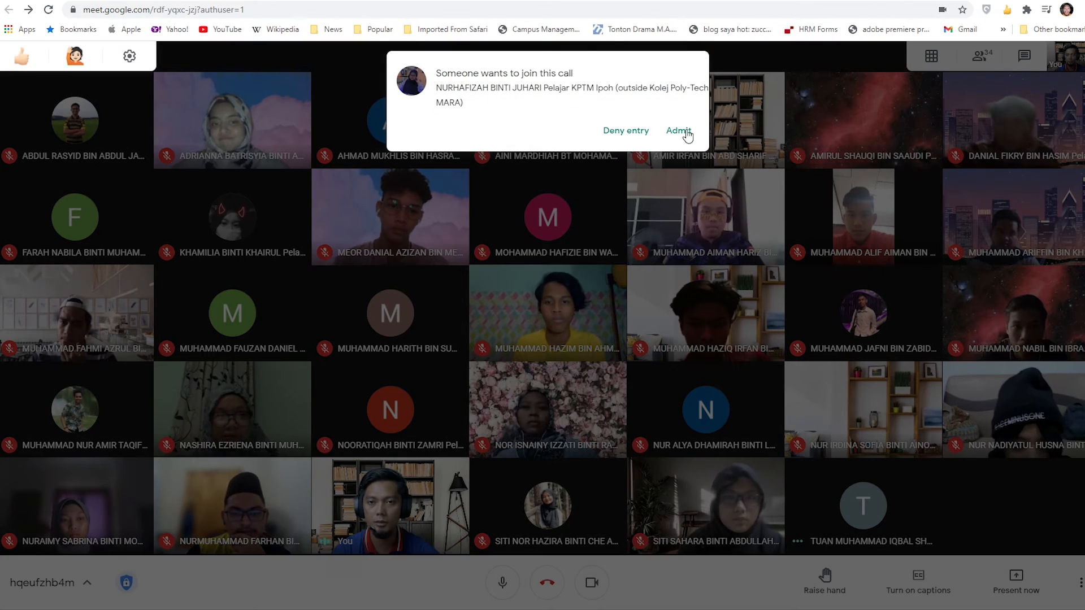
click(680, 133)
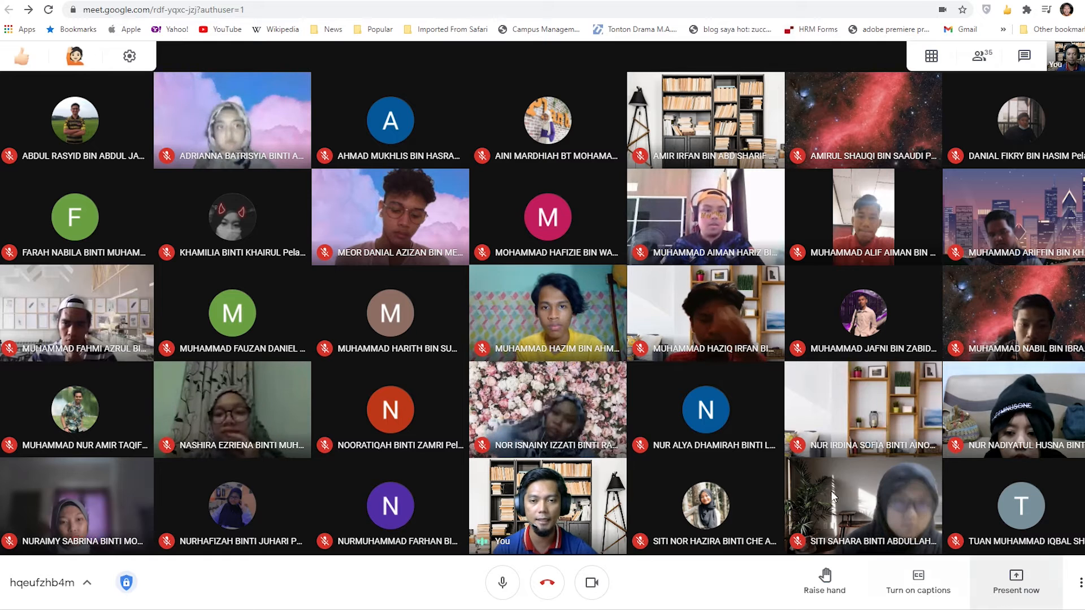
- Present the "New Project - Mix Editor" browser tab to the call with audio shared
mouse_move(860, 390)
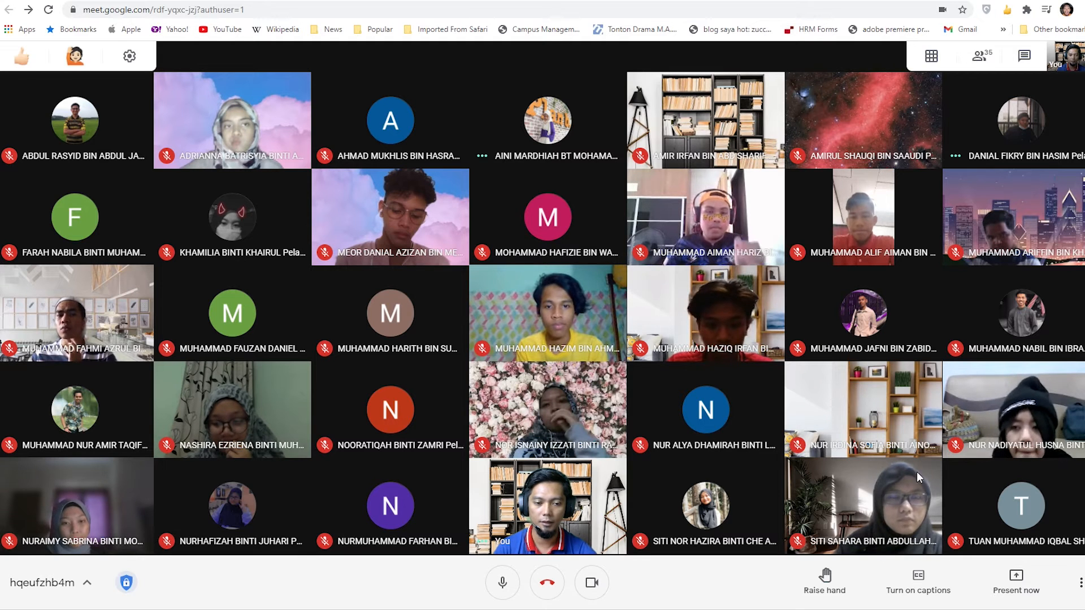
click(1047, 586)
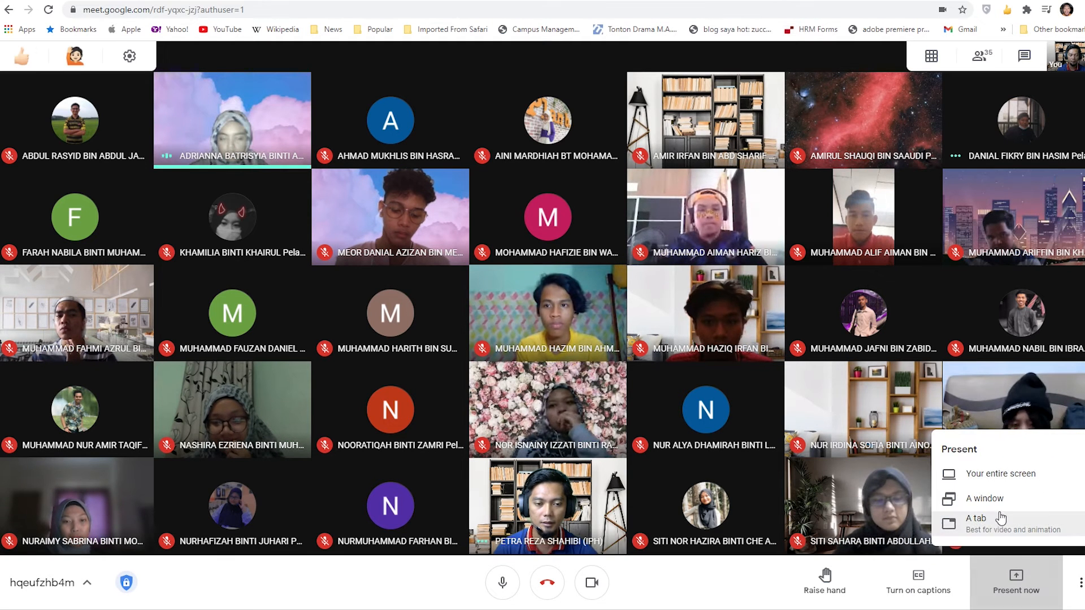
click(1002, 517)
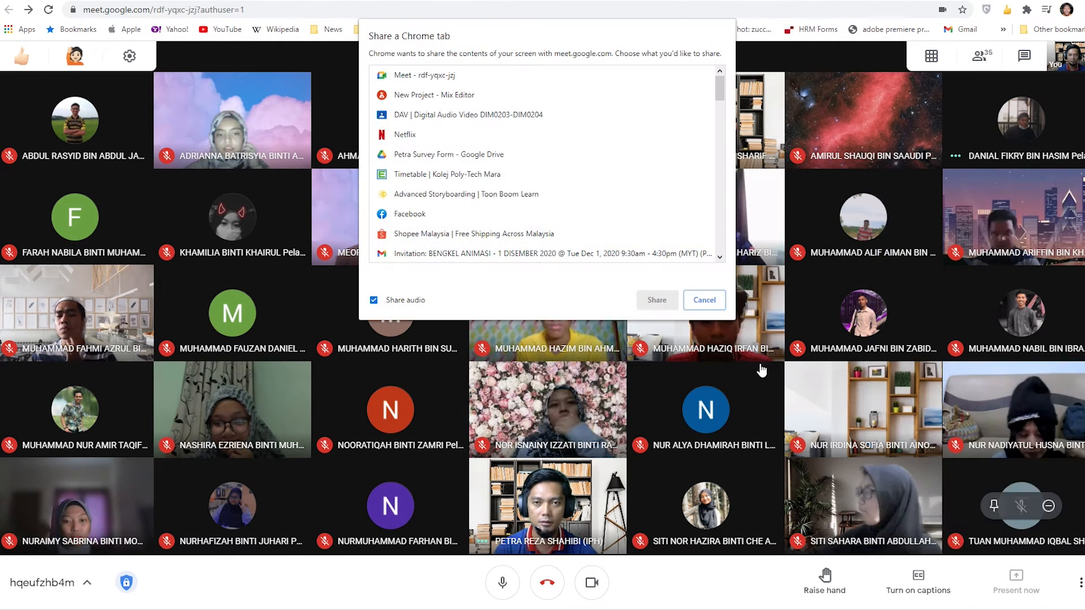
click(441, 95)
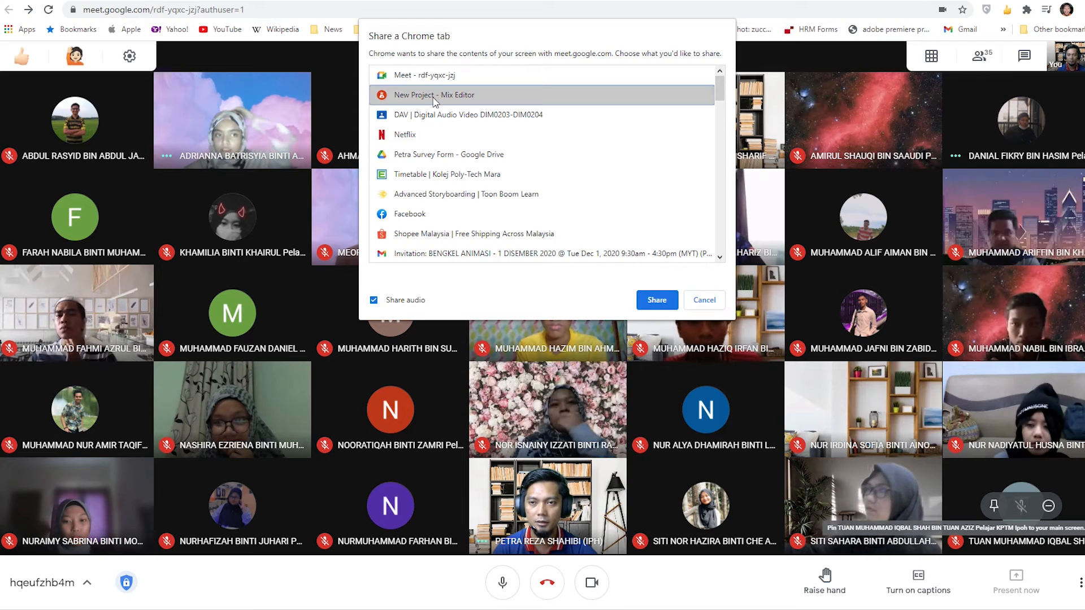
click(657, 301)
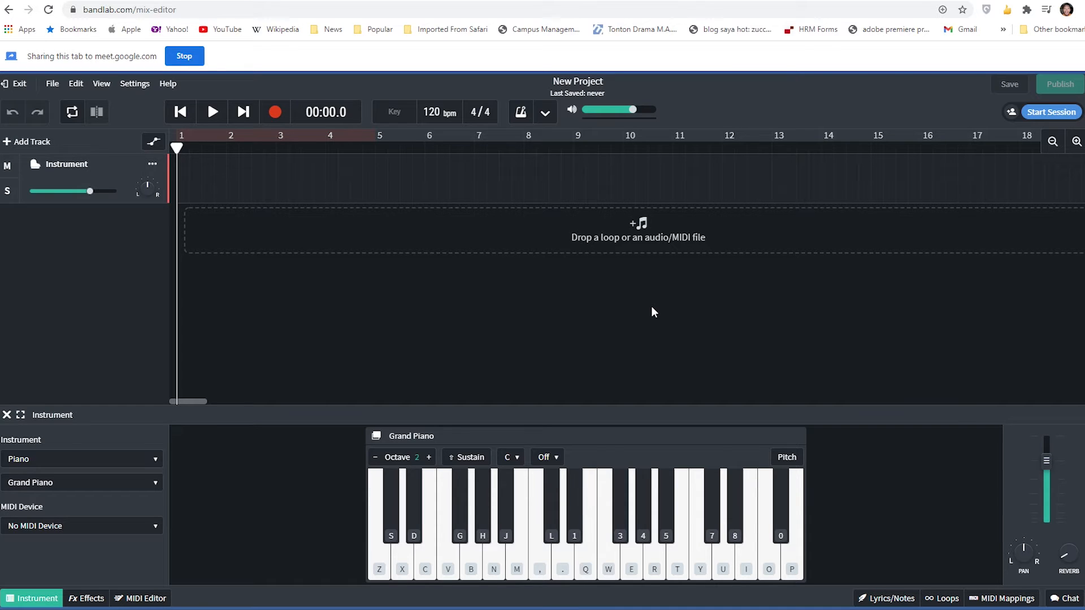
- Search Google for "garageband" in a new browser tab and view the image results
key(ctrl+t)
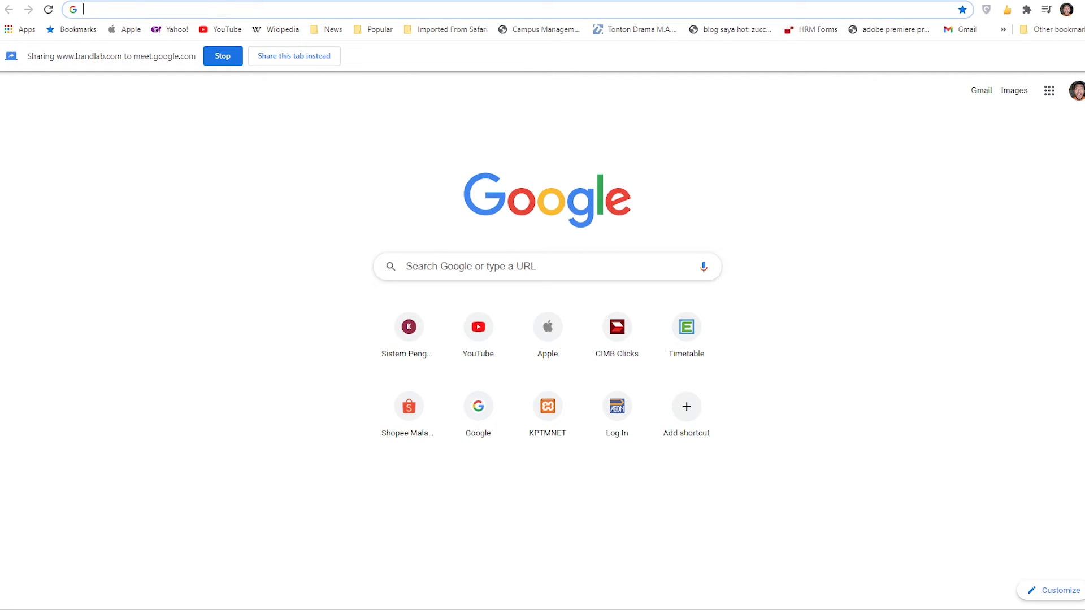
text(g)
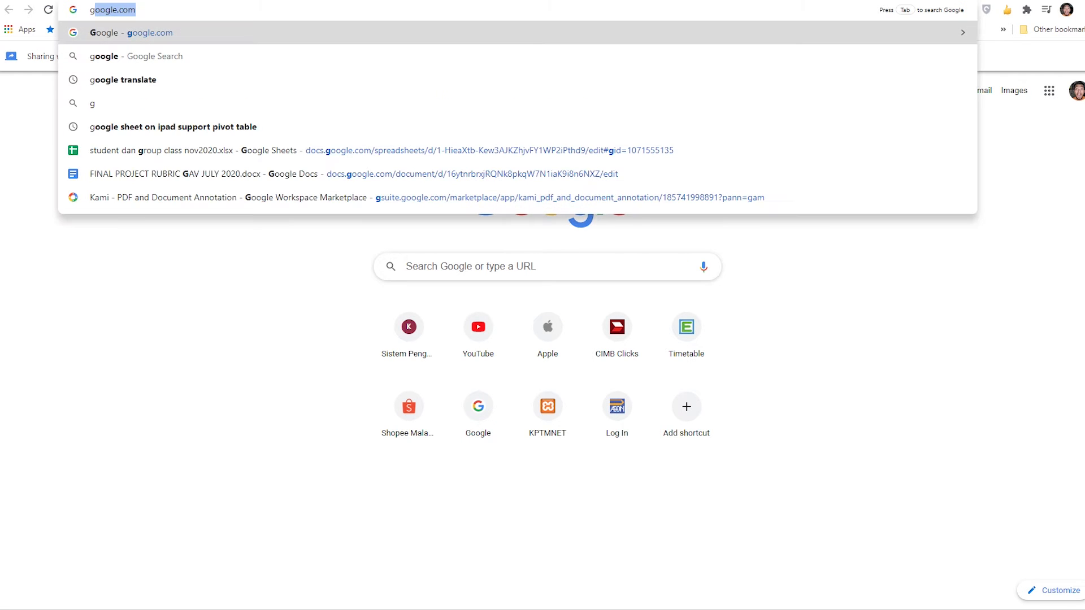
text(arage)
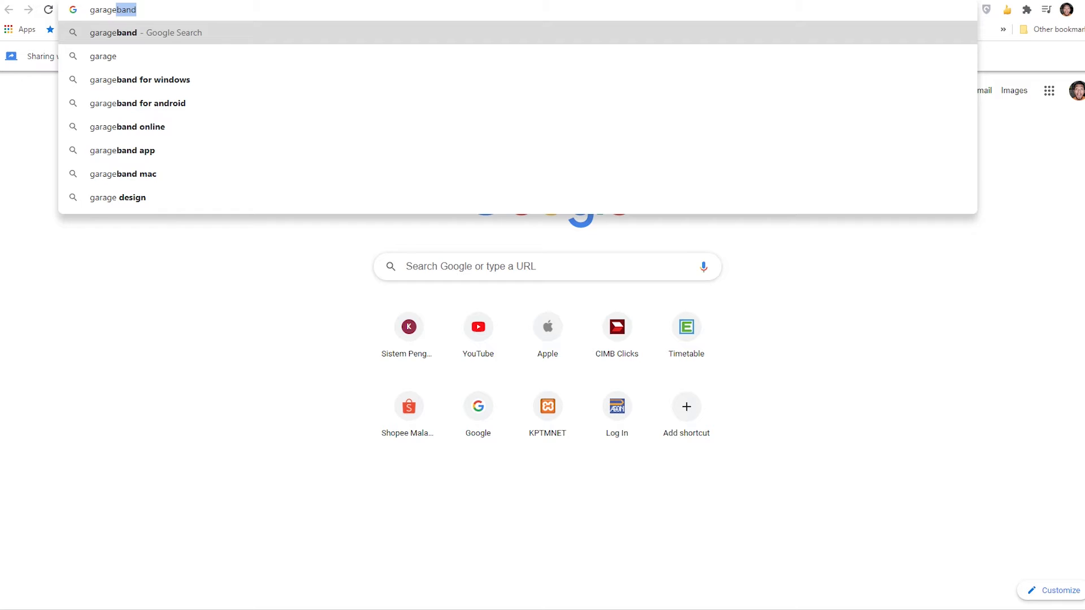
key(Return)
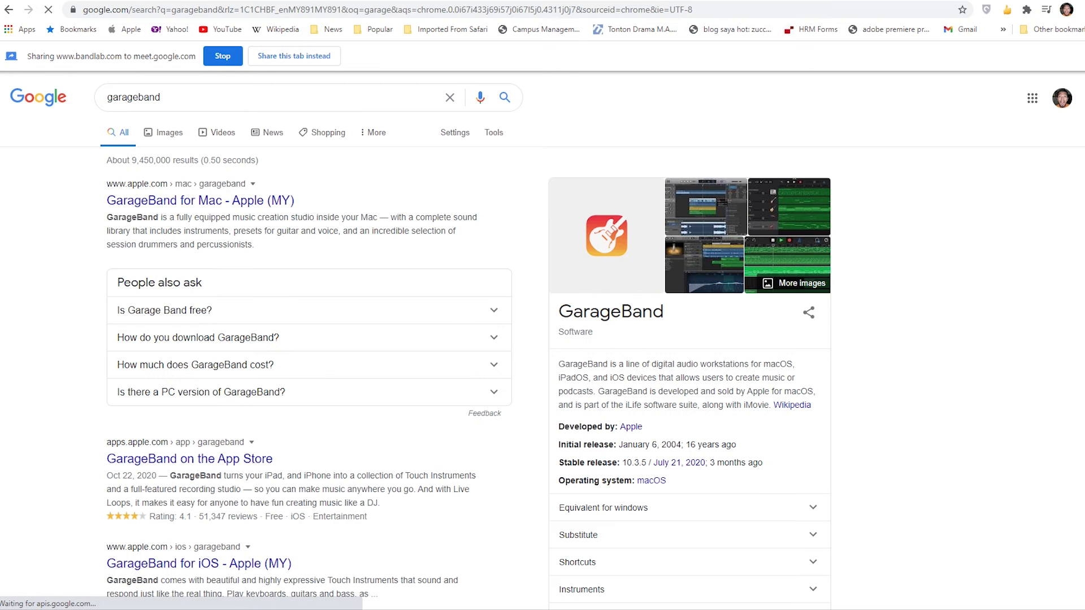
click(177, 140)
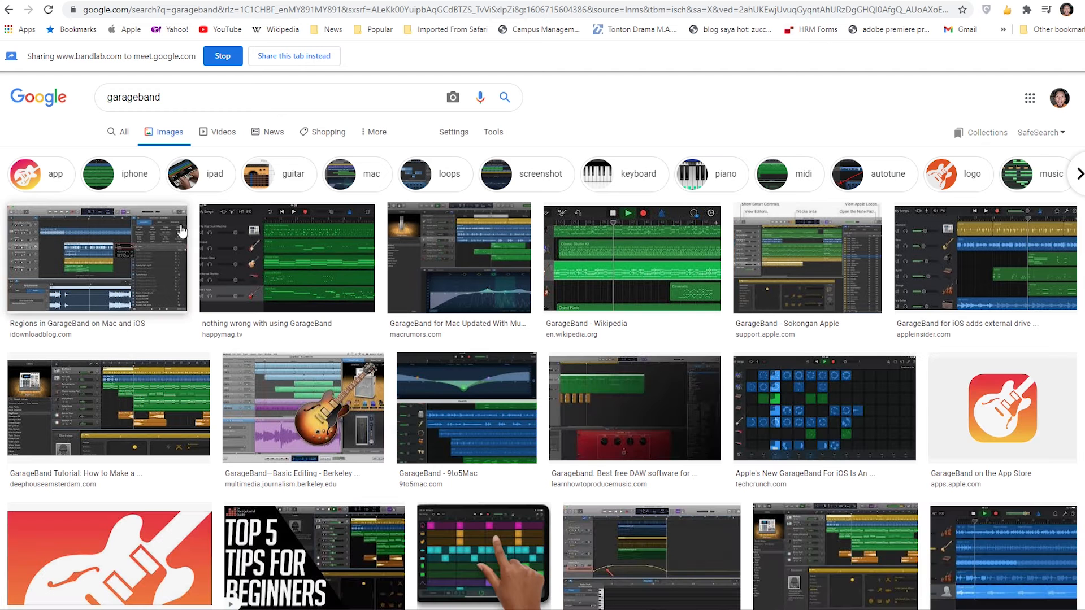
- Open the image result "nothing wrong with using GarageBand" and visit its source article on happymag.tv
click(271, 277)
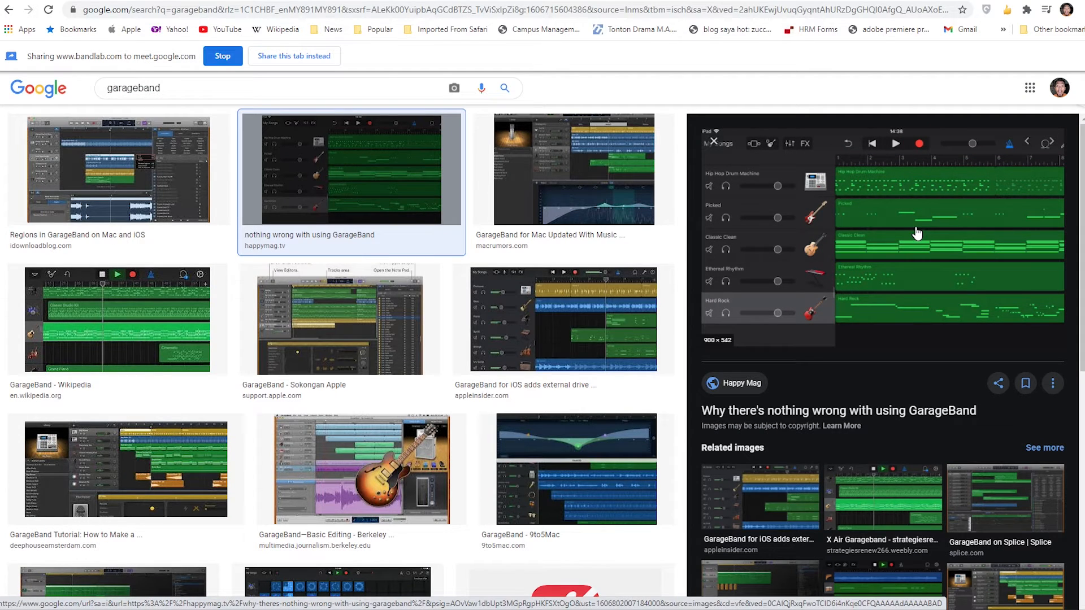
click(918, 233)
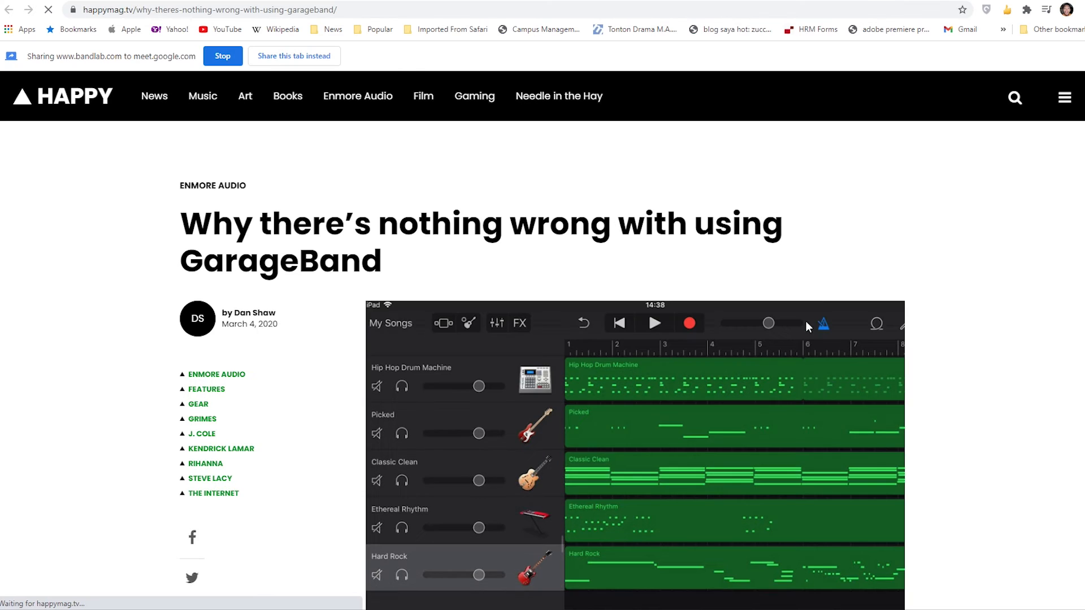
scroll(809, 324, down, 2)
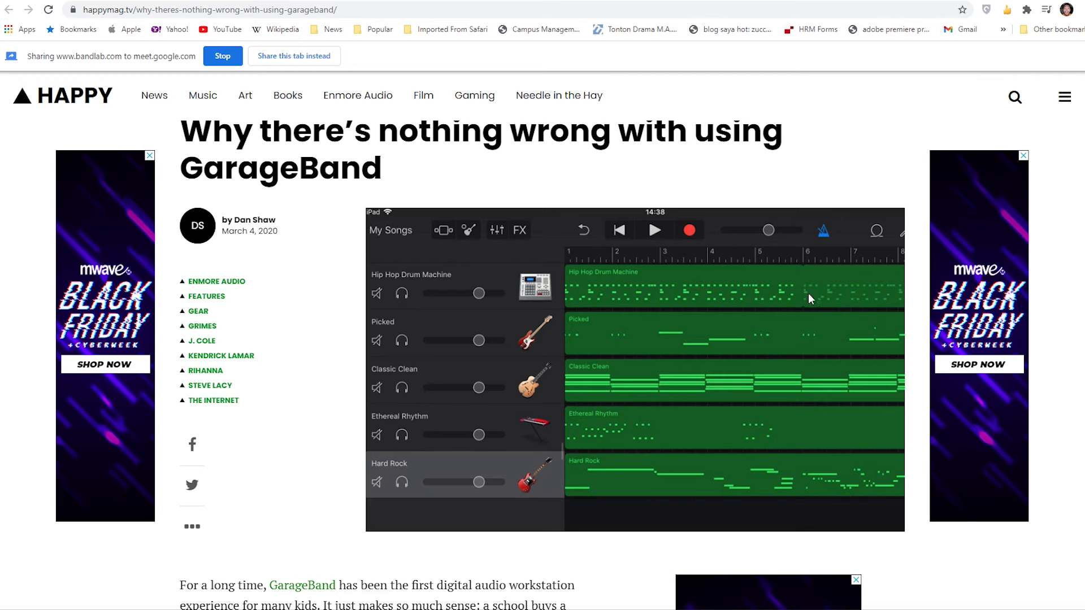
- Stop sharing the BandLab Mix Editor tab and return to the Google Meet call
click(730, 0)
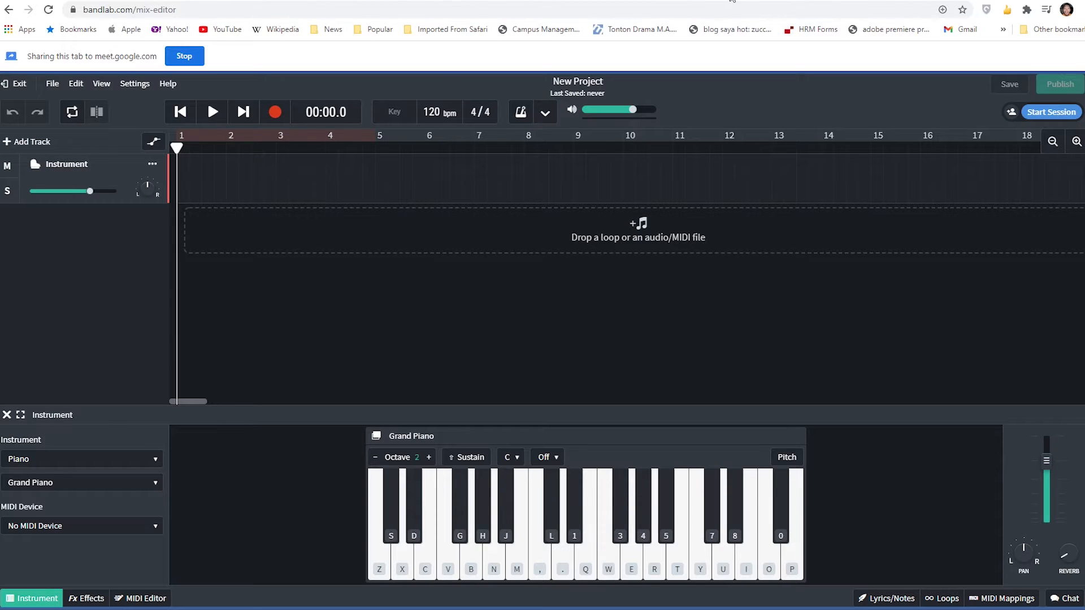
click(202, 62)
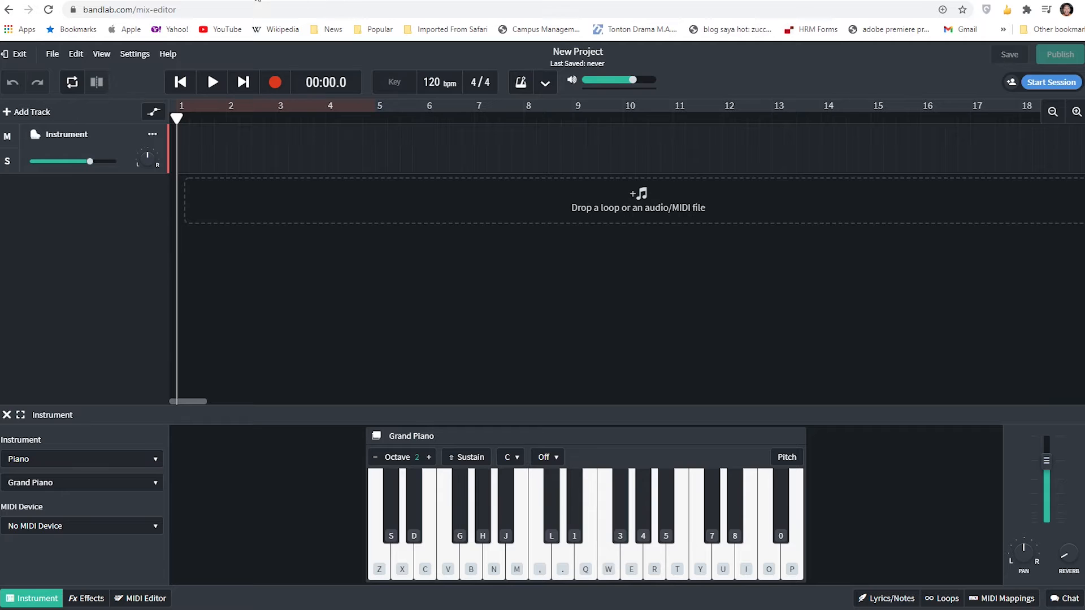
click(261, 2)
click(1012, 586)
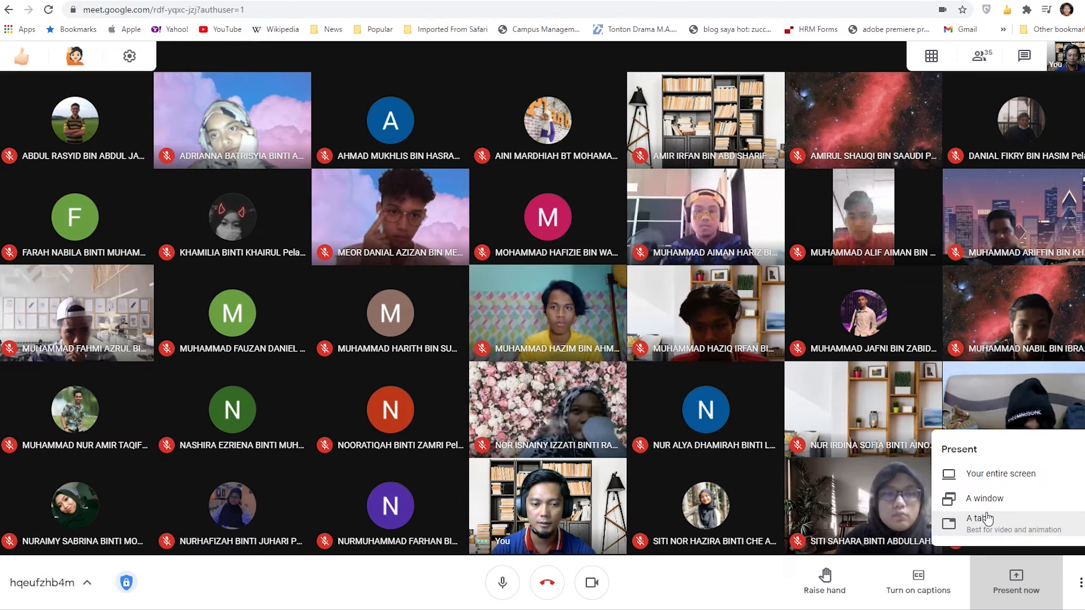
click(998, 507)
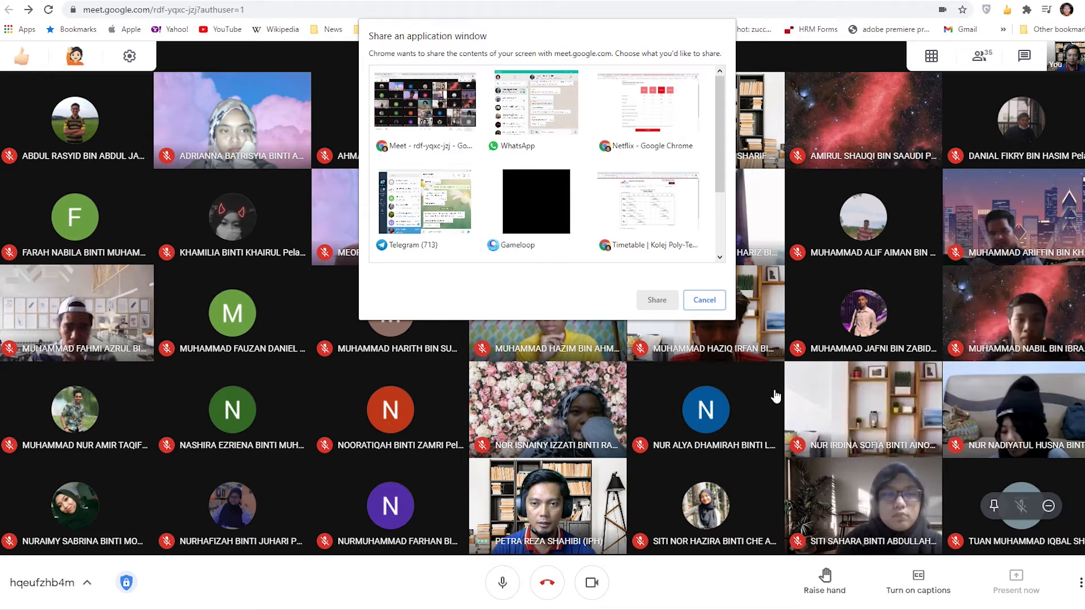
click(705, 300)
- Present the "Why there's nothing wrong with using GarageBand" tab with audio and show the article's GarageBand screenshot
click(1017, 580)
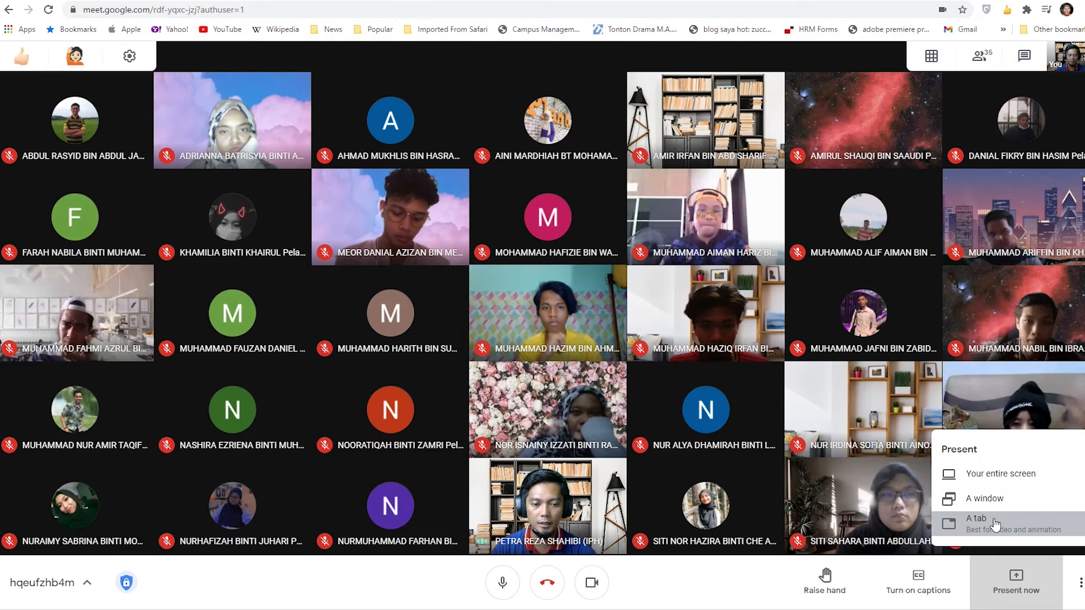
click(1007, 517)
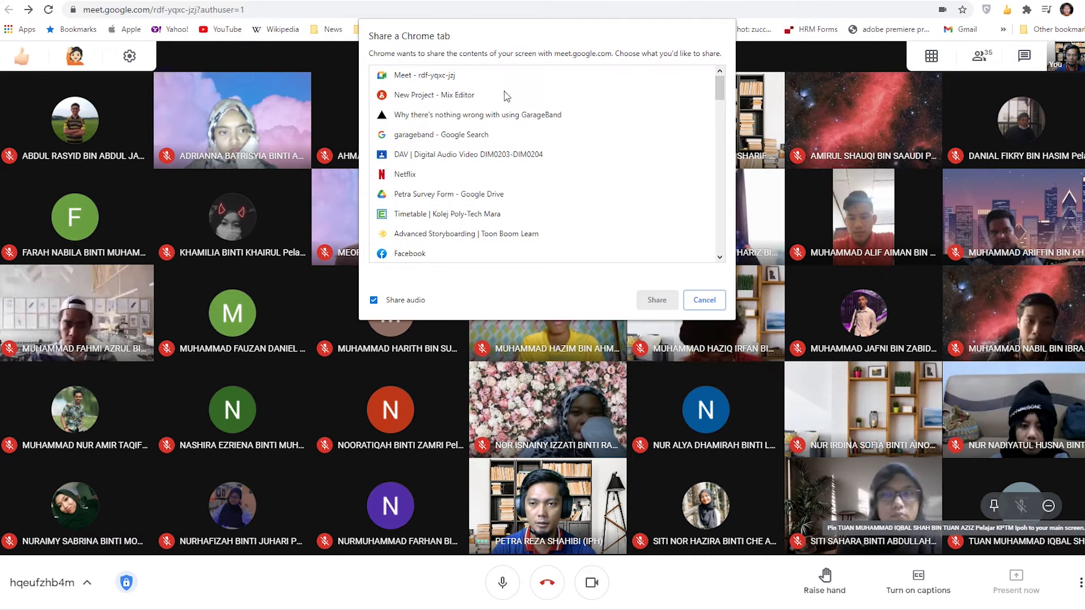
click(490, 118)
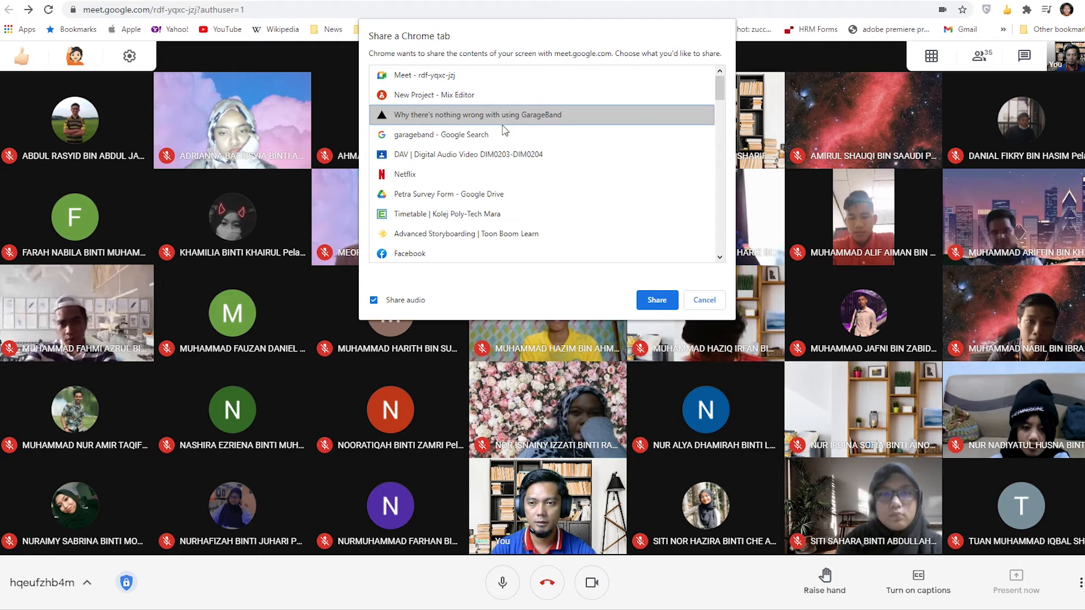
click(657, 300)
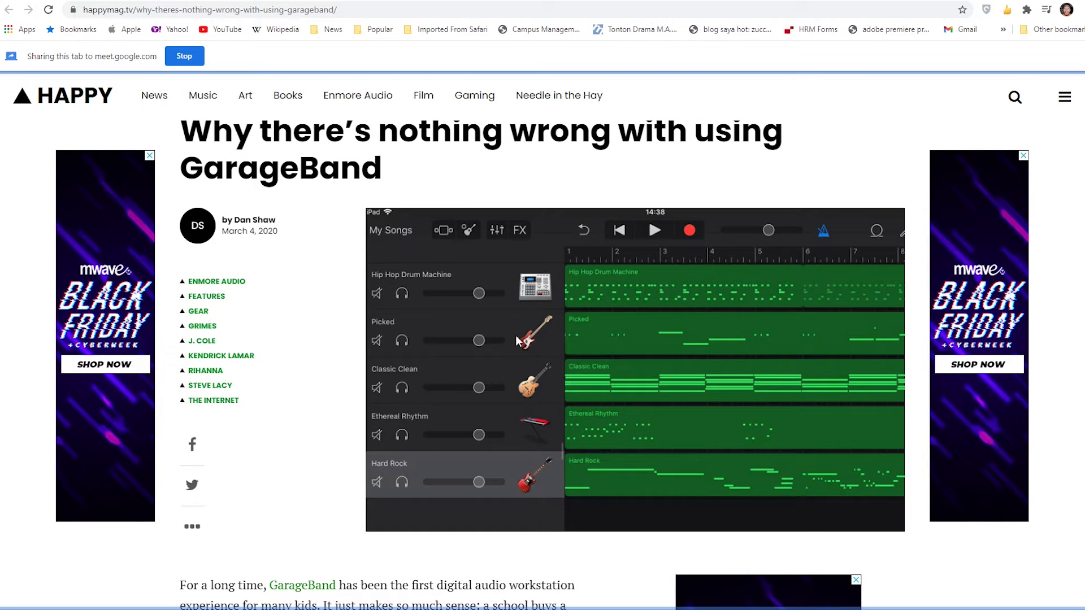
scroll(509, 278, down, 2)
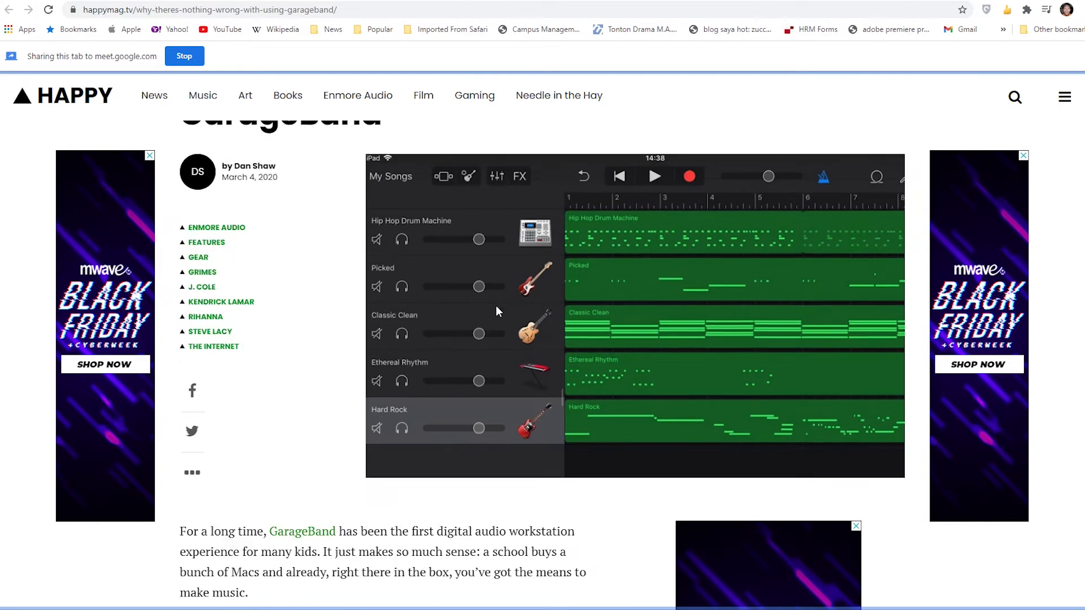
scroll(501, 266, up, 1)
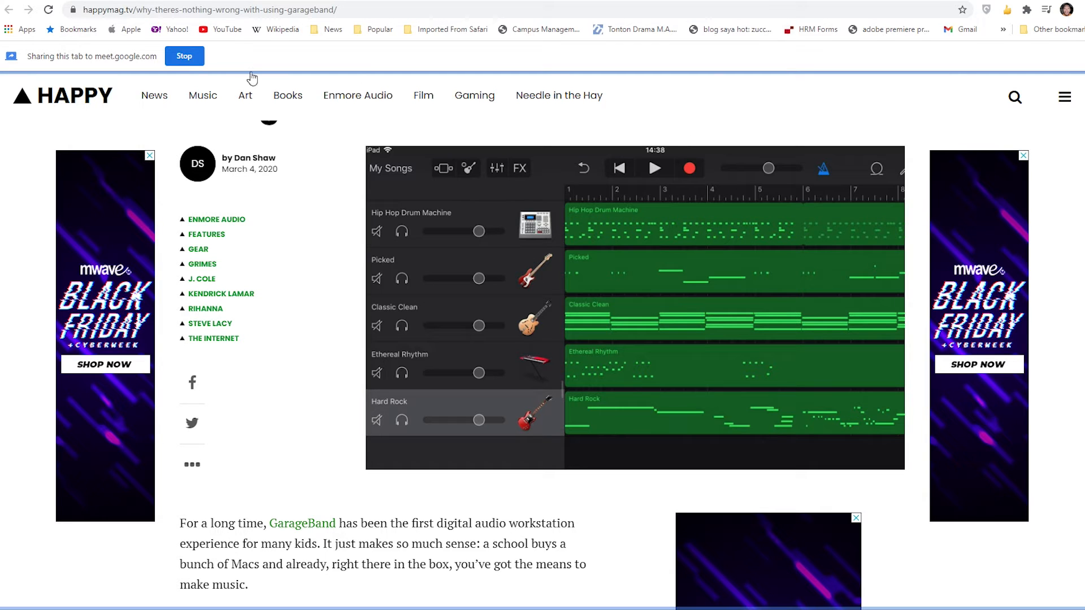
- Stop sharing the GarageBand article tab and go back to the Google Meet call
click(198, 59)
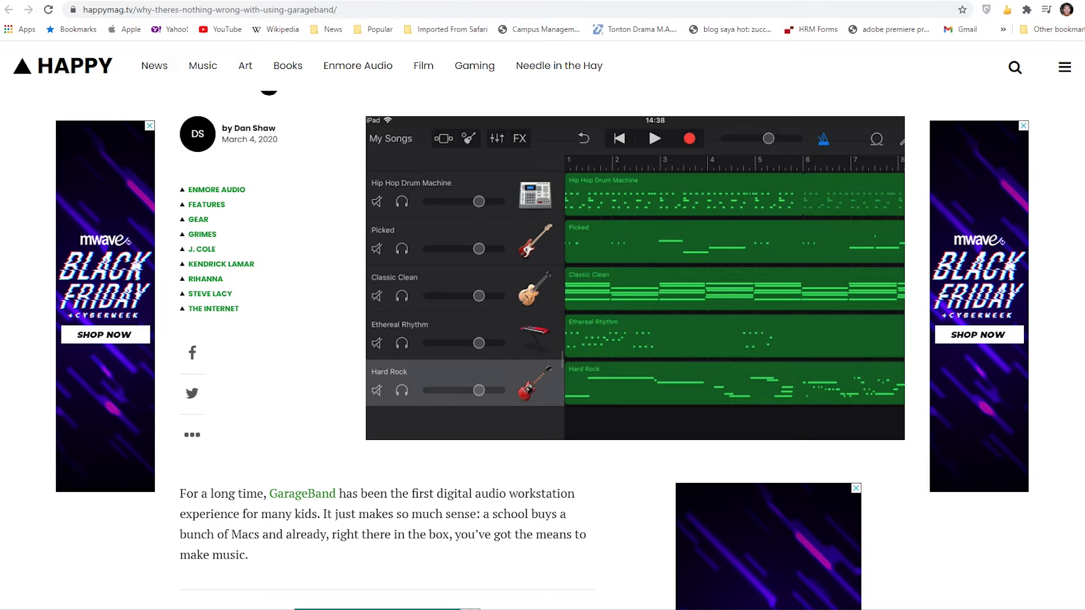
click(629, 1)
click(136, 1)
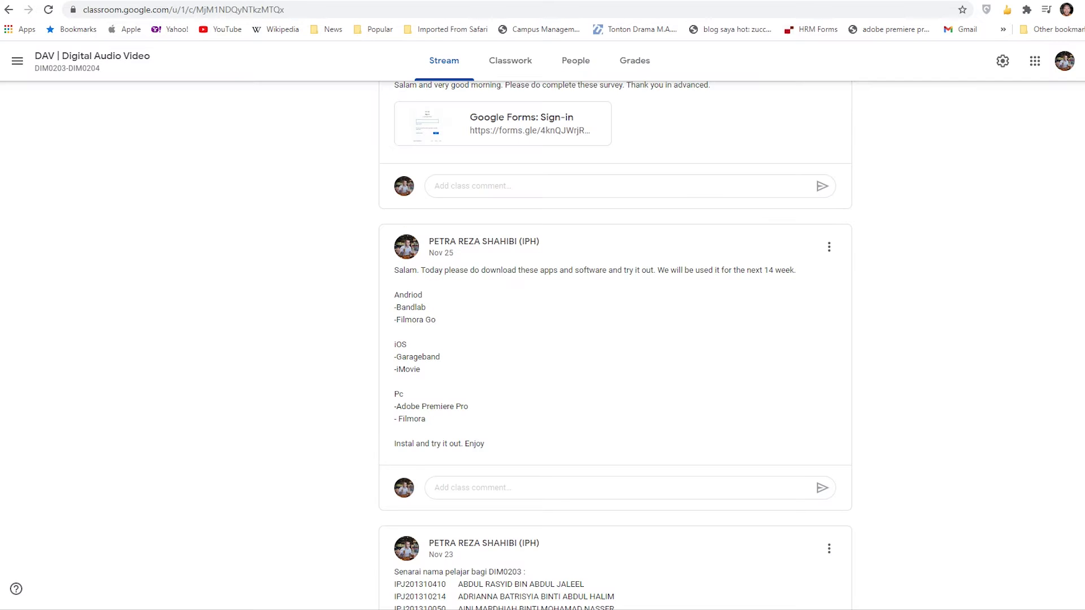
click(56, 1)
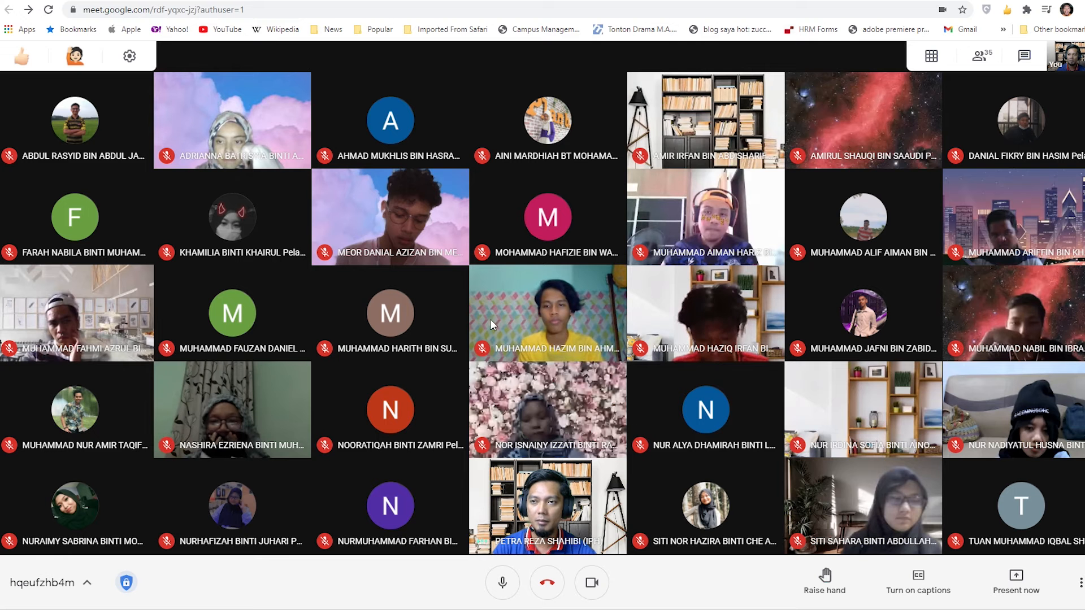
- Share the "New Project - Mix Editor" browser tab with the class, including its audio
click(1028, 584)
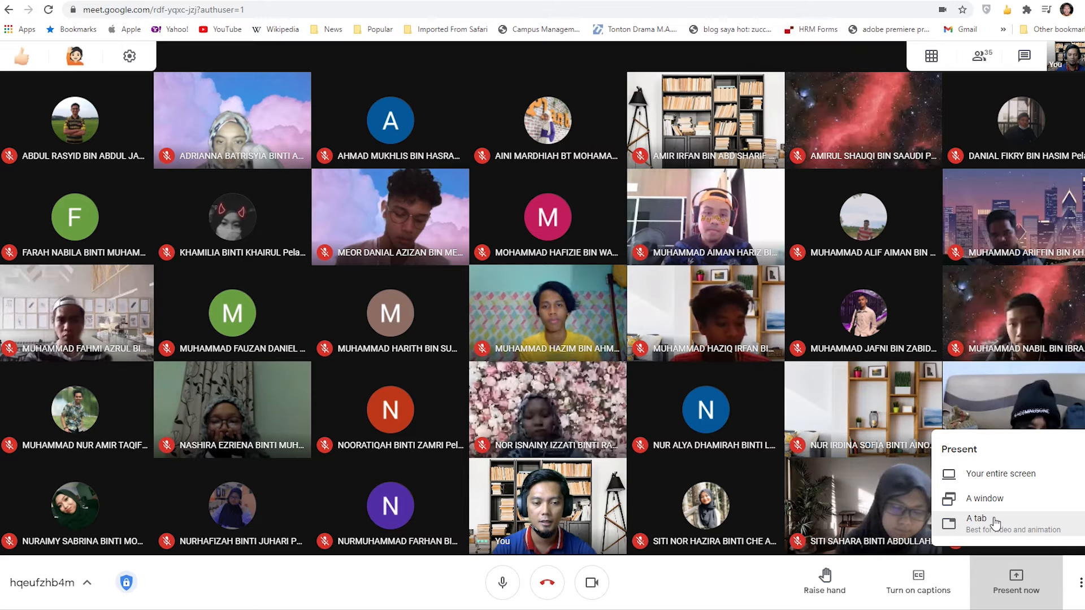
click(976, 523)
click(452, 113)
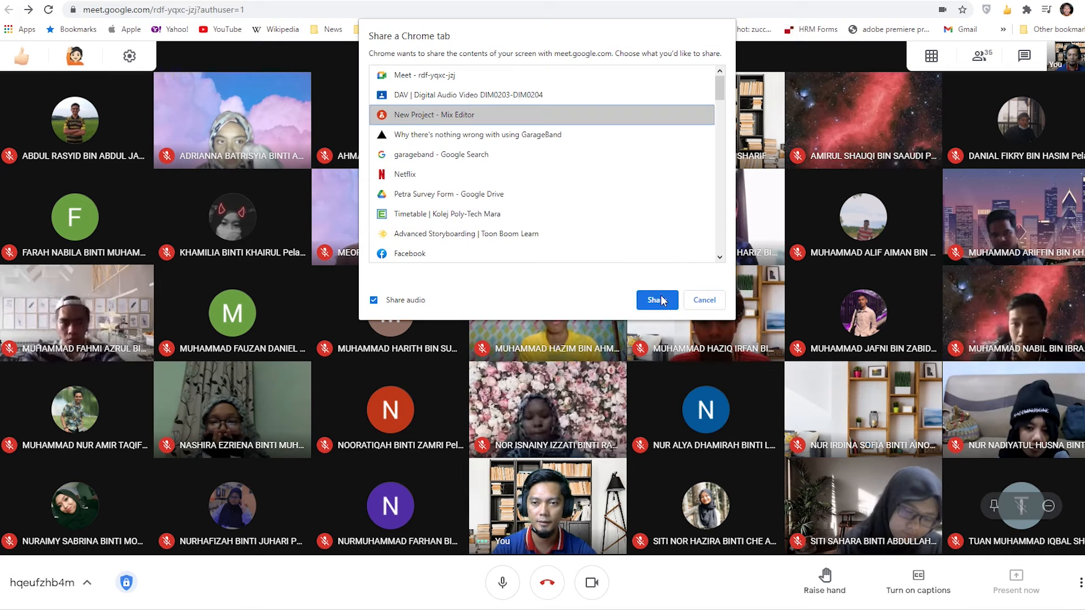
click(715, 298)
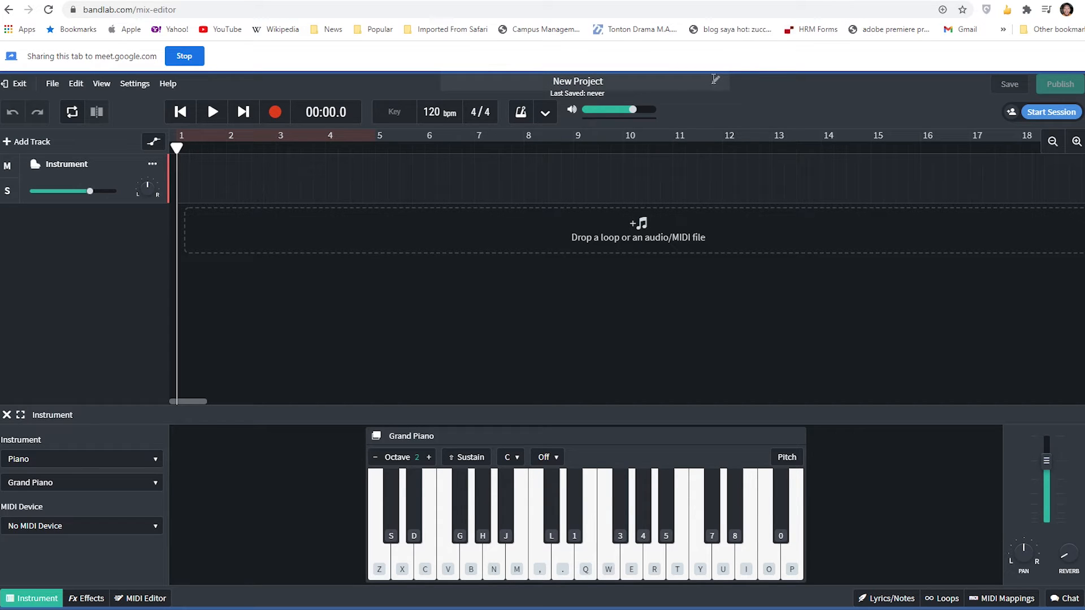
- Rename the project with the teacher's name followed by "BandLab Tutorial"
click(617, 81)
drag(626, 83, 507, 85)
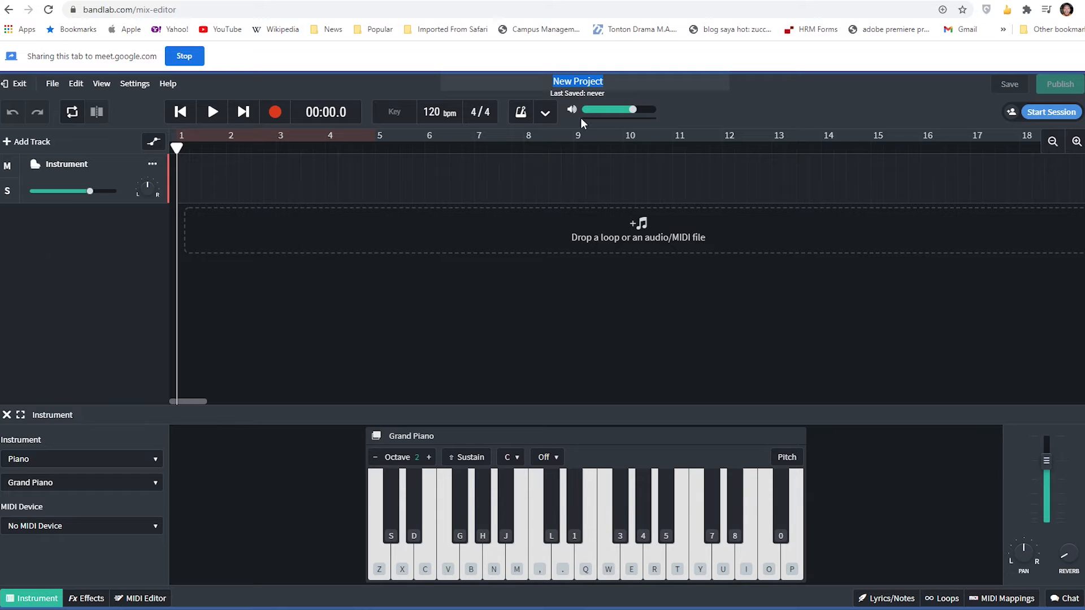
click(609, 81)
drag(642, 84, 464, 83)
text(Petra Reza BandLab Tutorial)
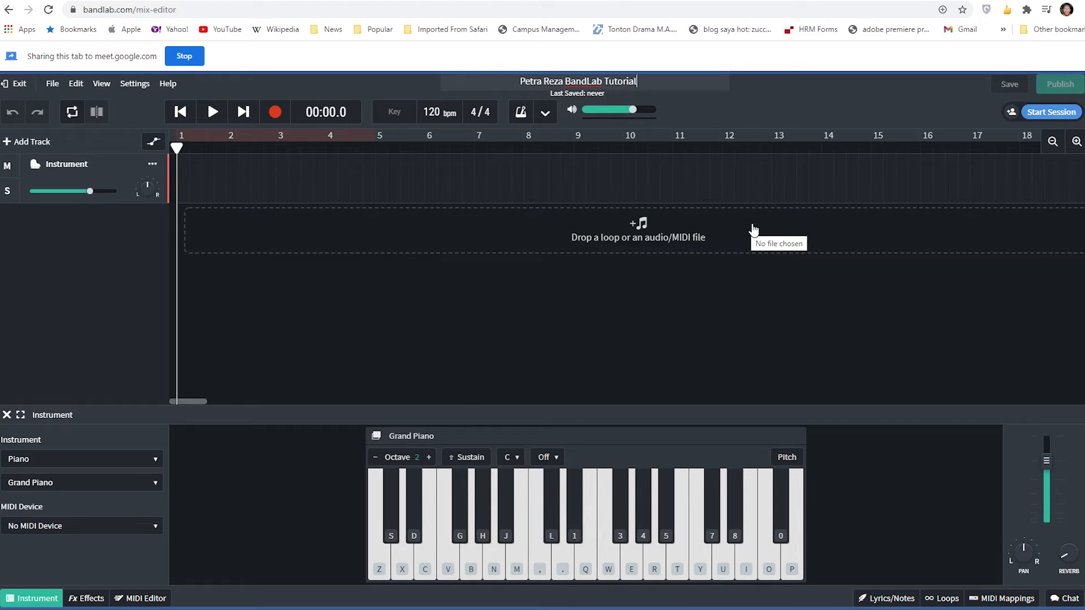
click(790, 84)
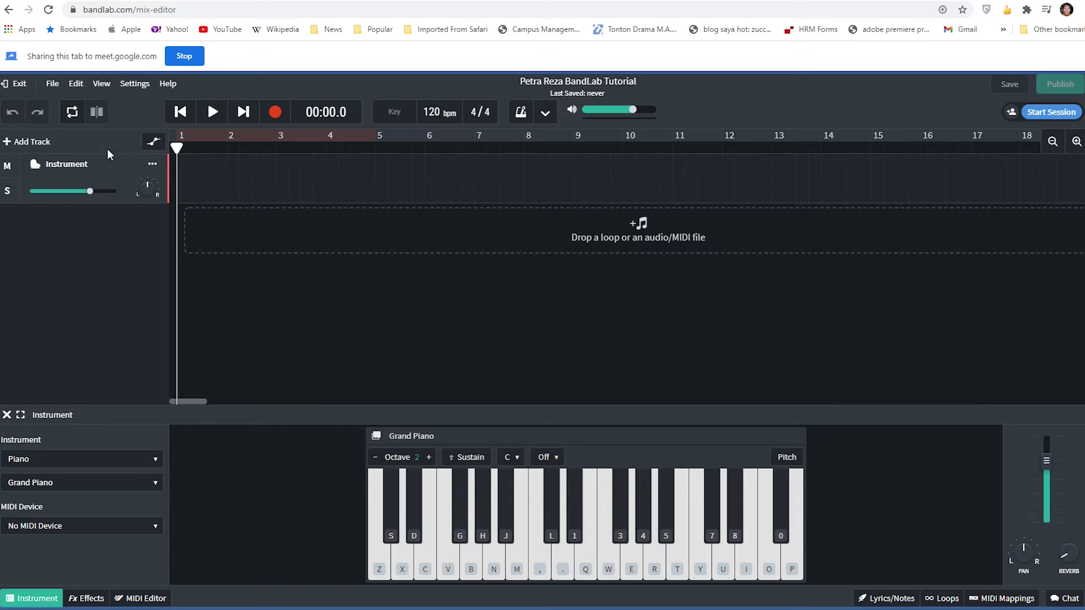
- Examine the project's download choices, the Cycle and Slice at Playhead editing commands, and the view options
click(52, 85)
mouse_move(78, 115)
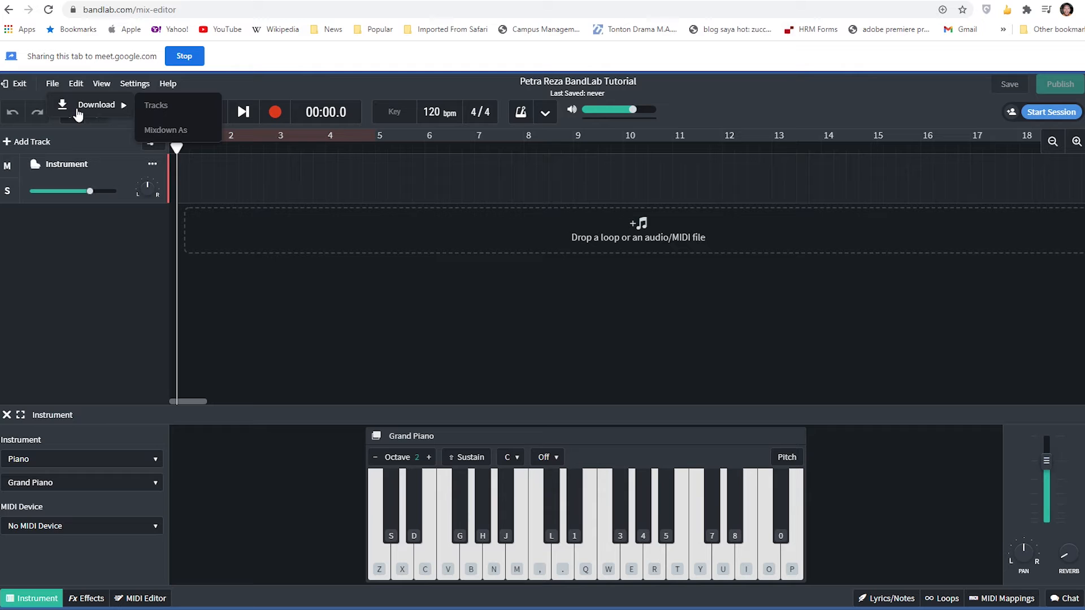
click(77, 88)
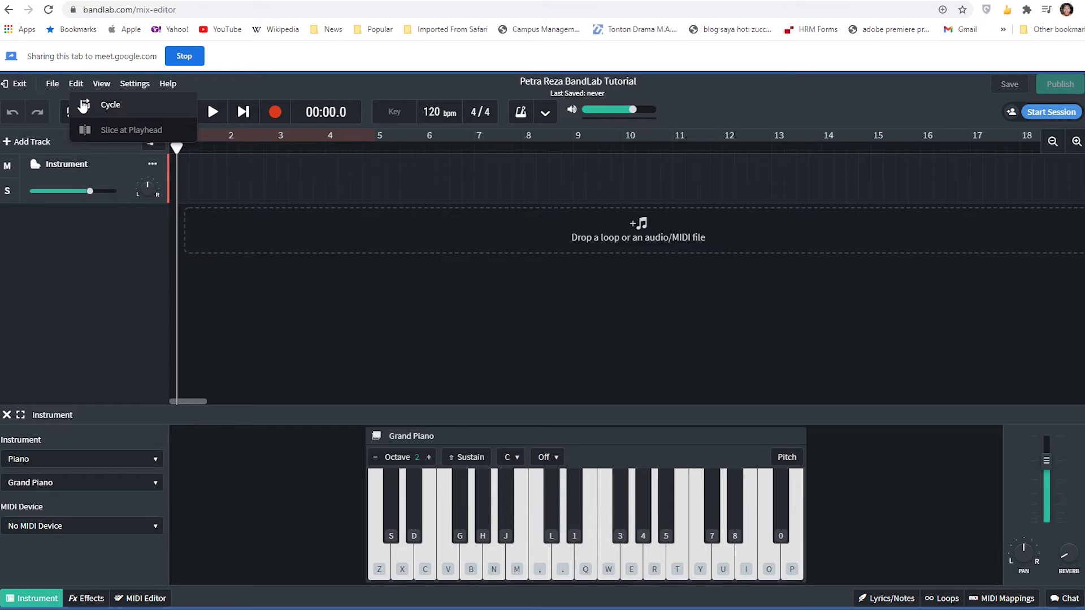
click(100, 88)
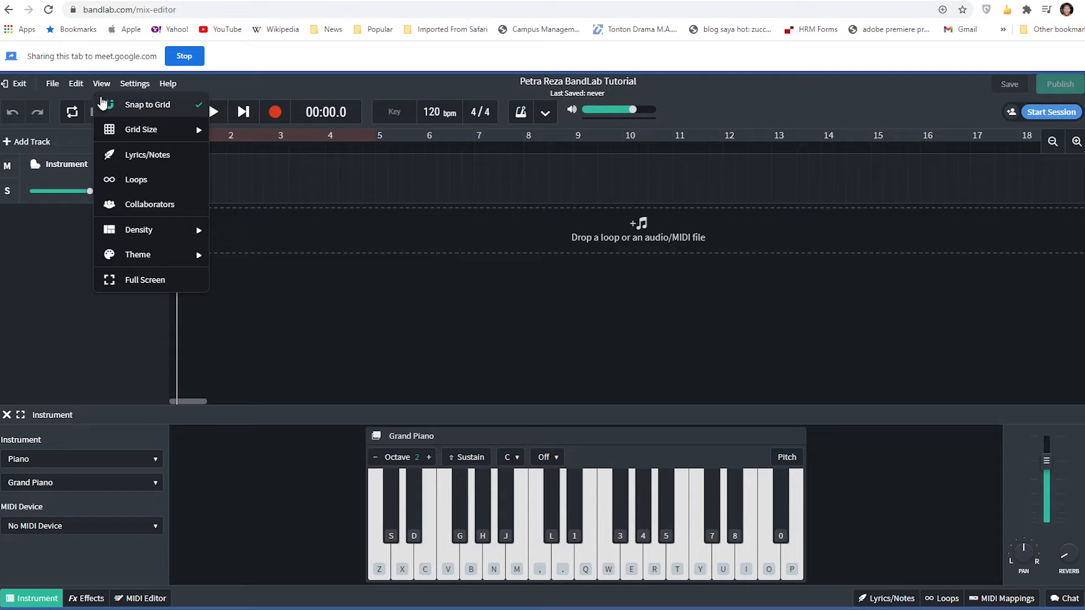
mouse_move(149, 134)
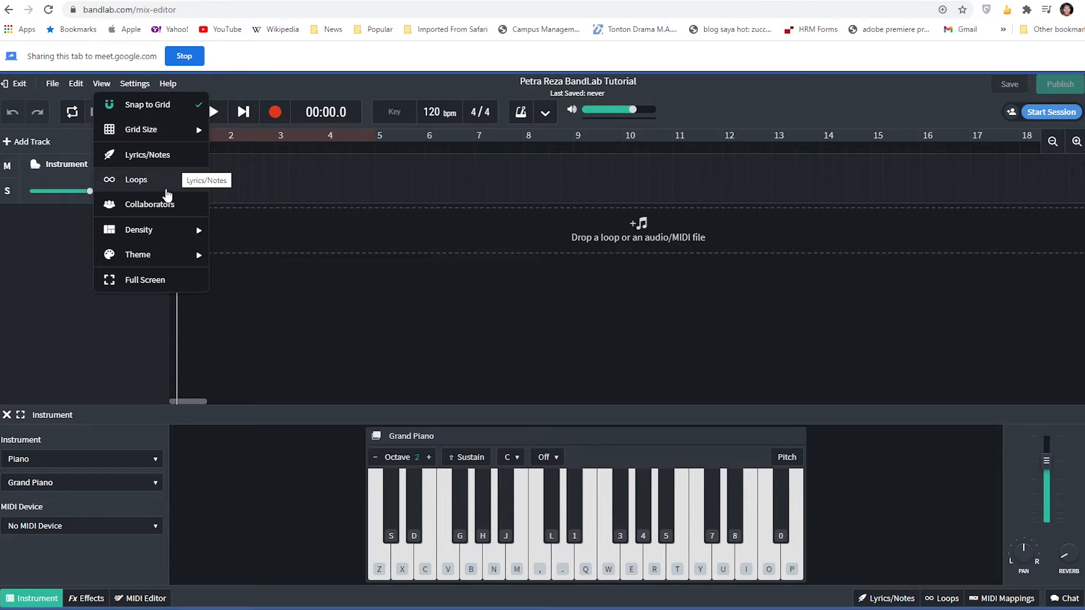
- Try the Cookie, Classic and Light themes on the Mix Editor and return to the Dark theme
mouse_move(145, 257)
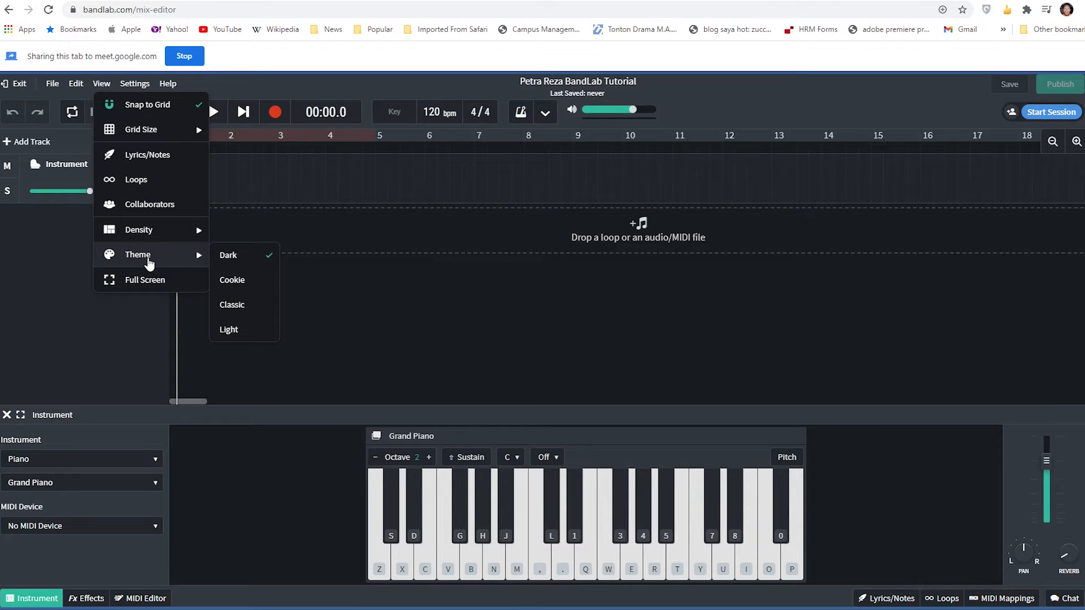
click(249, 289)
click(249, 309)
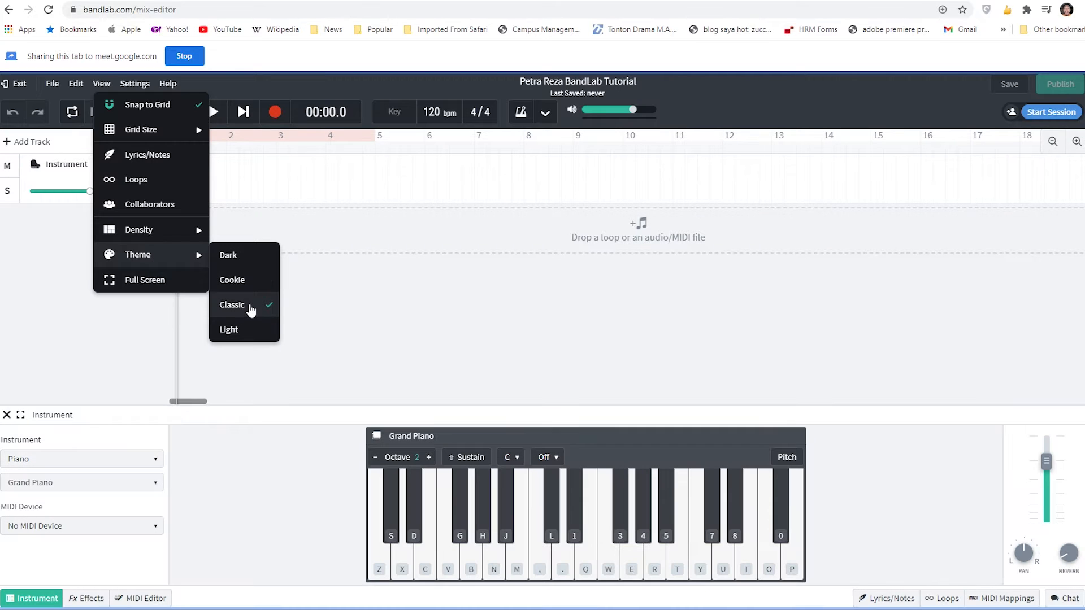
click(253, 343)
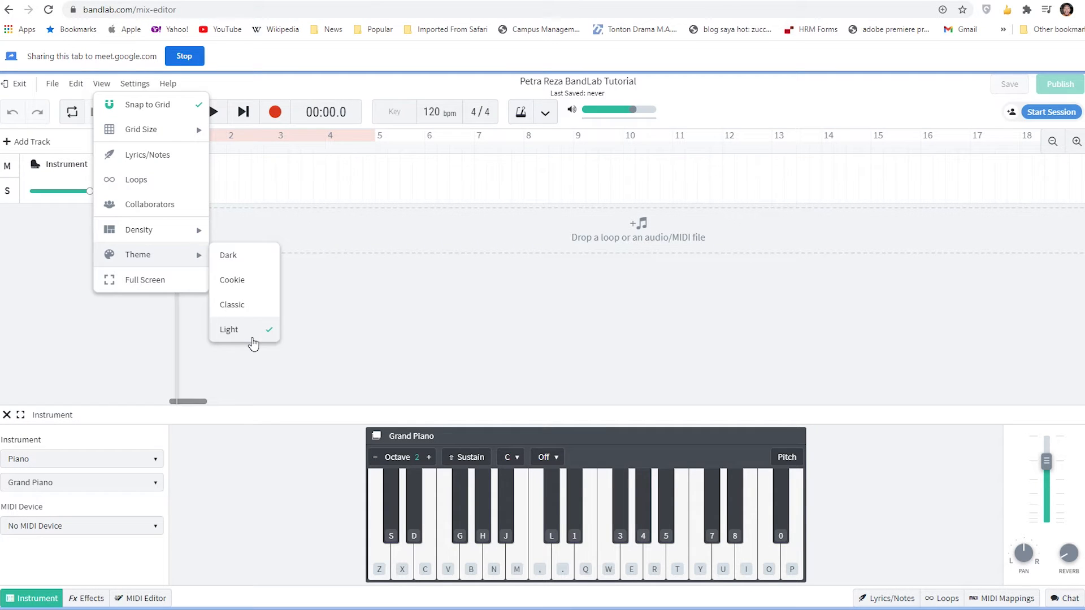
click(236, 257)
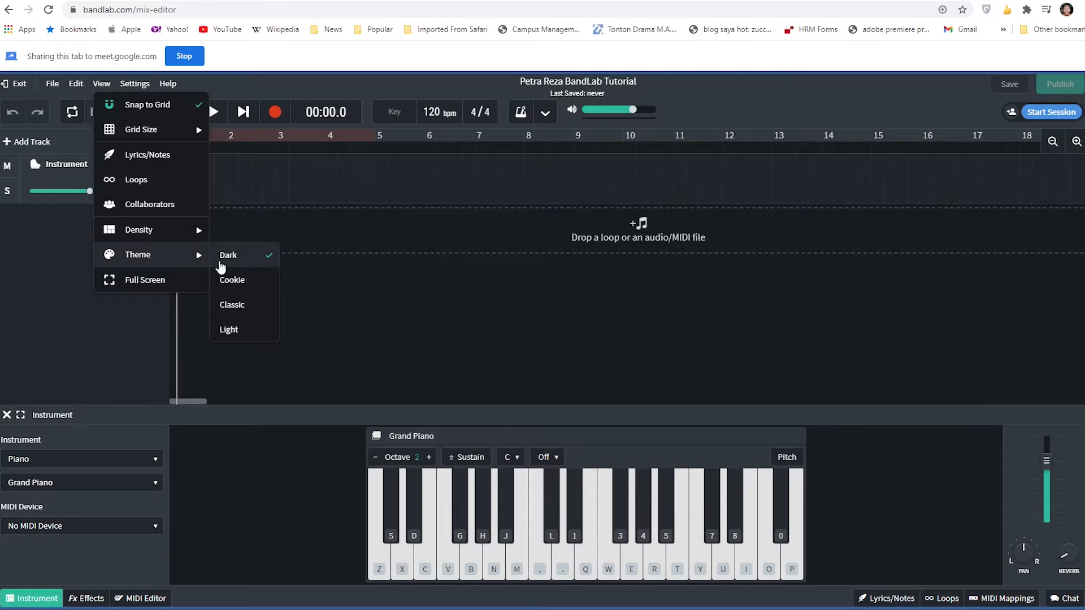
- Review the available zoom, metronome, multitrack and automation recording settings without changing any
click(136, 83)
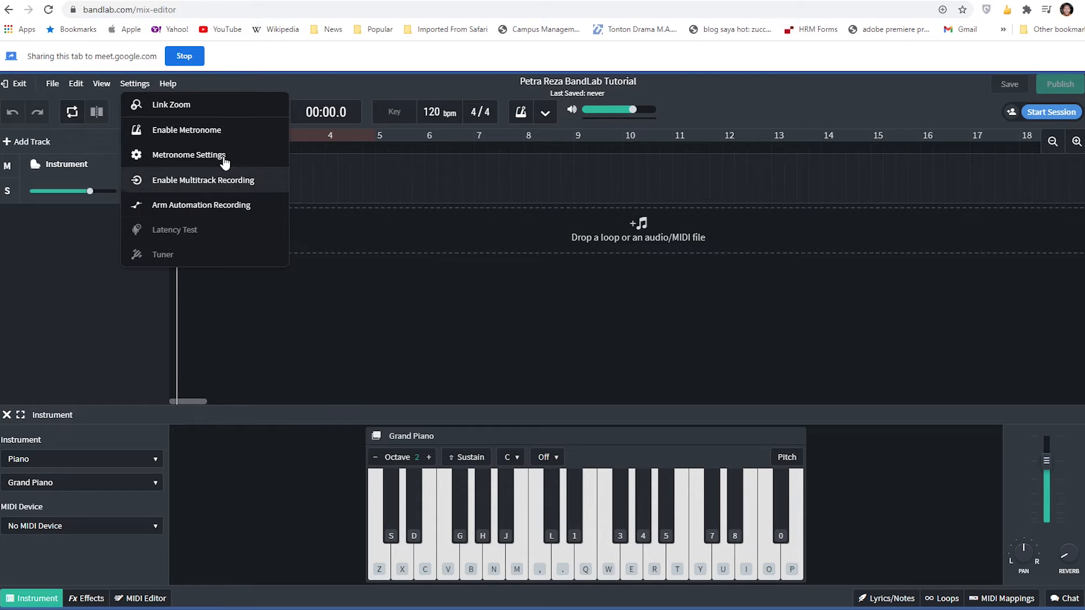
click(236, 83)
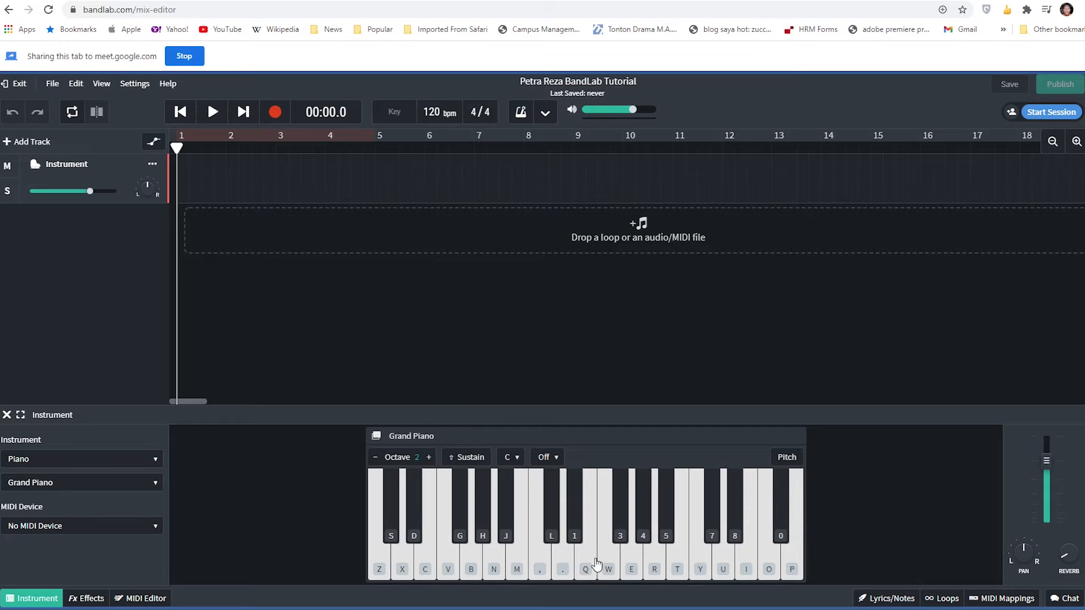
- Play a series of white and black notes on the Grand Piano to demonstrate its computer-keyboard mapping
click(604, 444)
key(z)
key(z)
key(x)
key(c)
key(v)
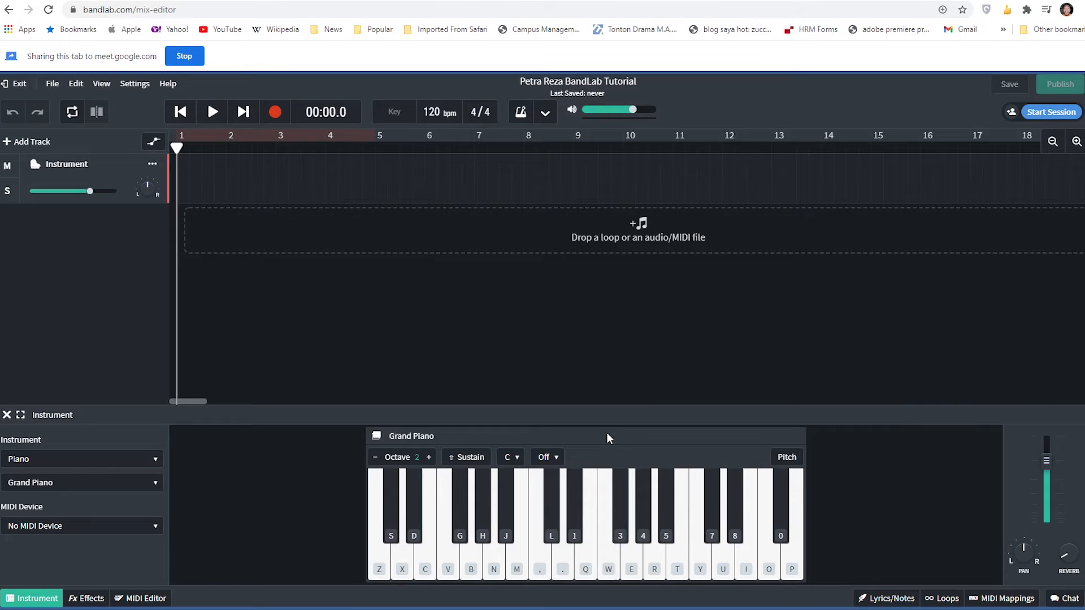
key(s)
key(d)
key(z)
key(x)
key(b)
key(n)
key(q)
key(r)
key(p)
- Change the track's instrument category from Piano to Drum Pads
click(145, 460)
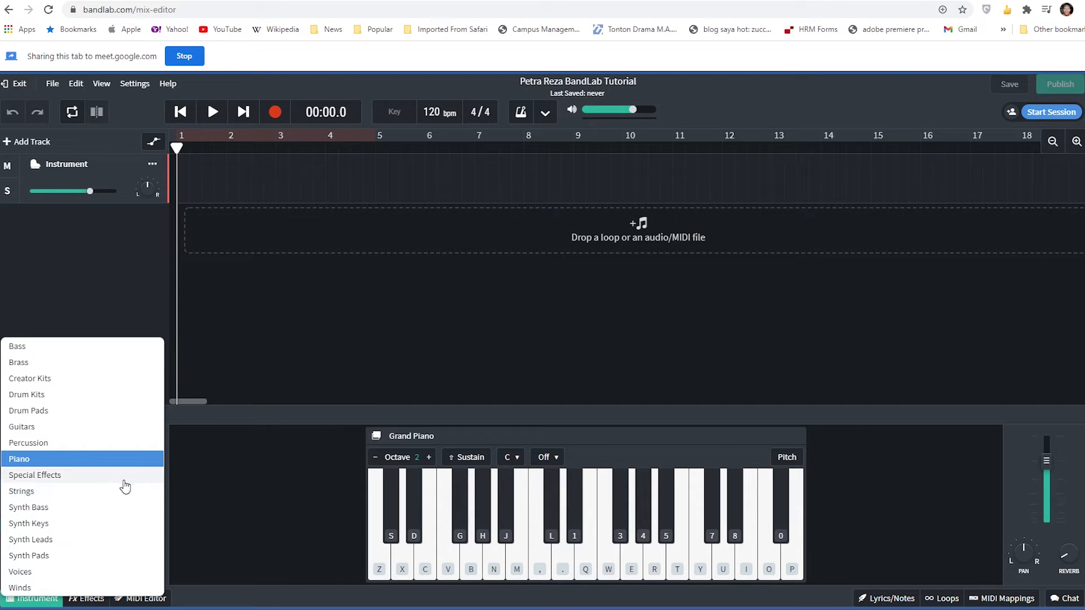
click(118, 412)
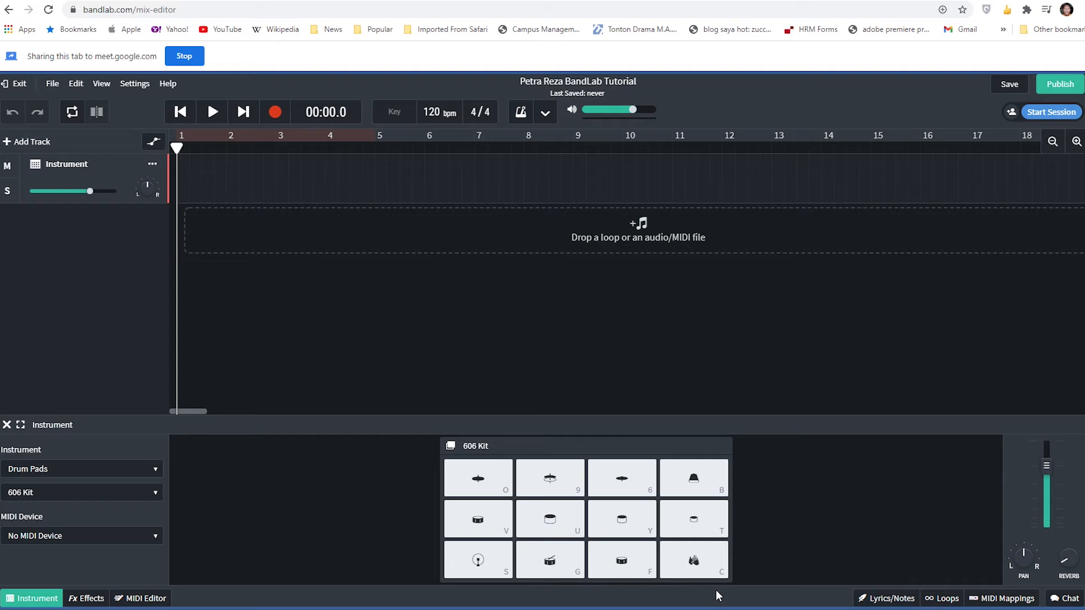
- Audition the 606 Kit drum pads, playing the four bottom-row pads and the two middle pads of the row above
key(s)
key(s)
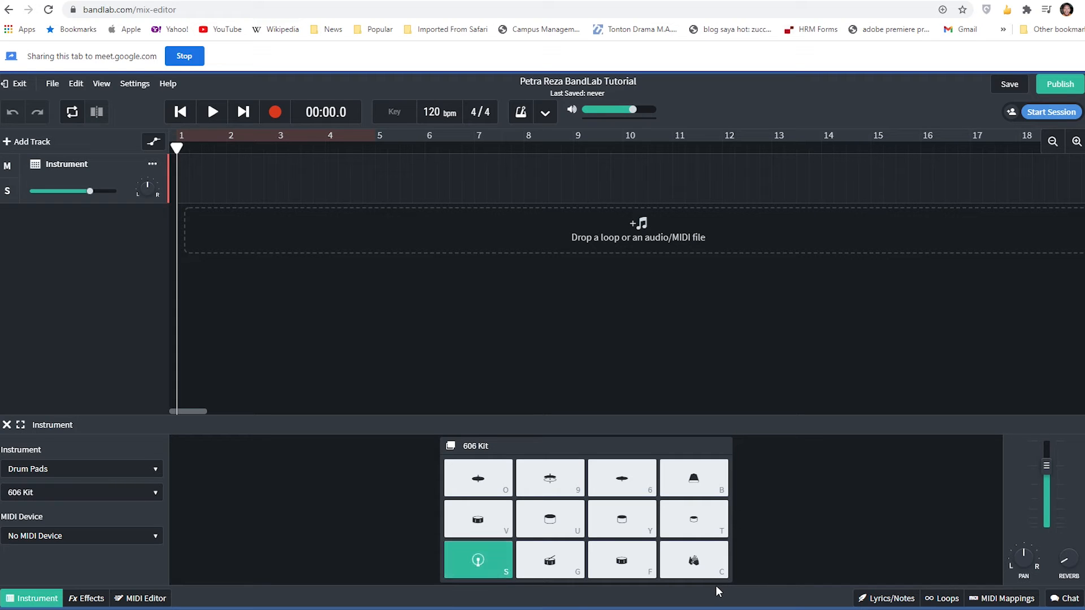
key(s)
key(g)
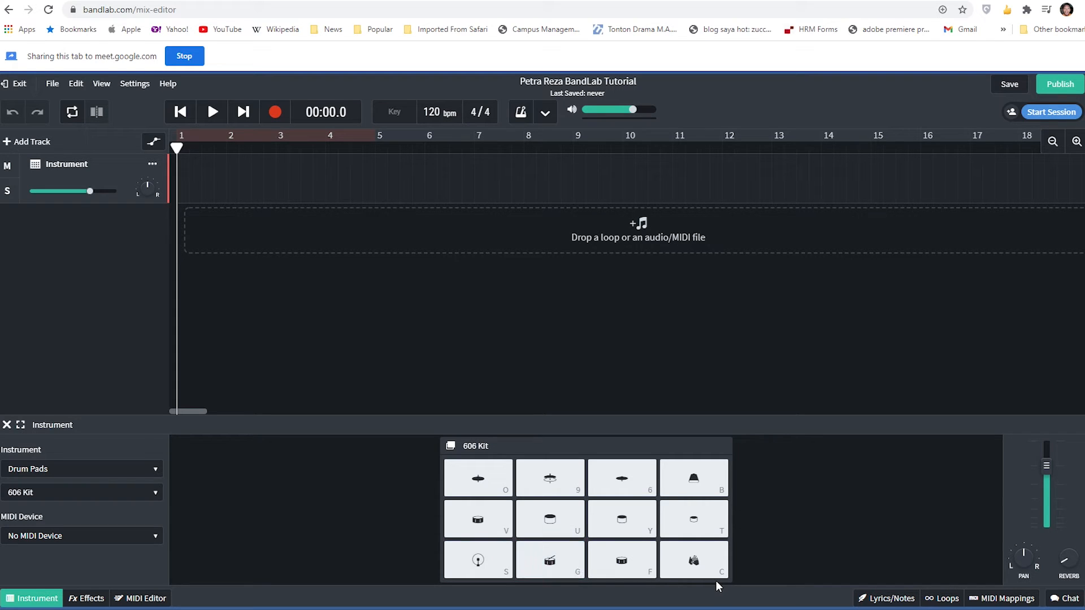
key(g)
key(s)
key(g)
key(g)
key(s)
key(f)
key(f)
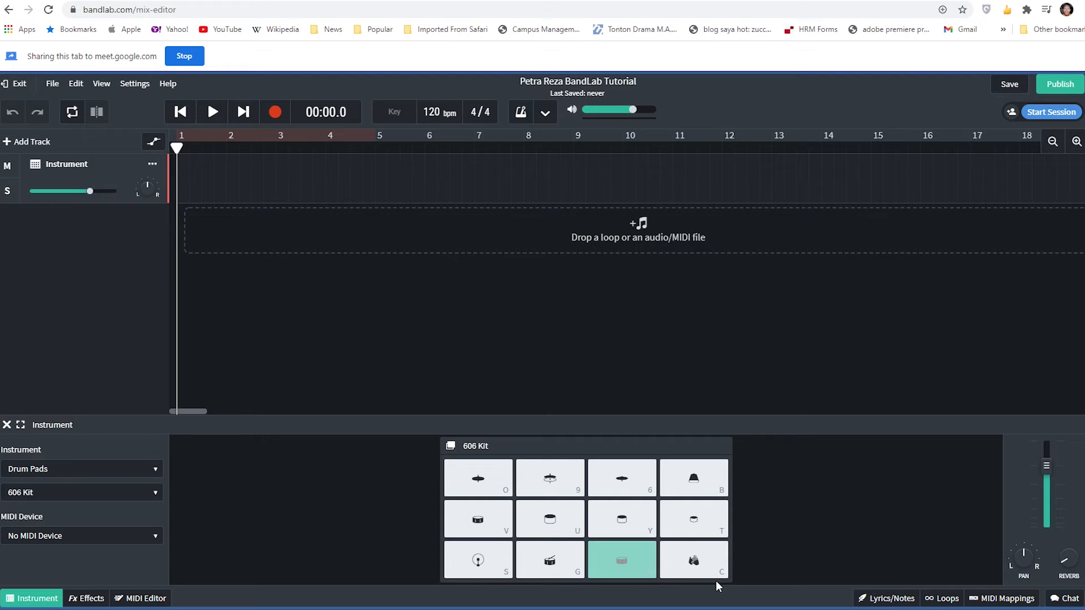
key(c)
key(c)
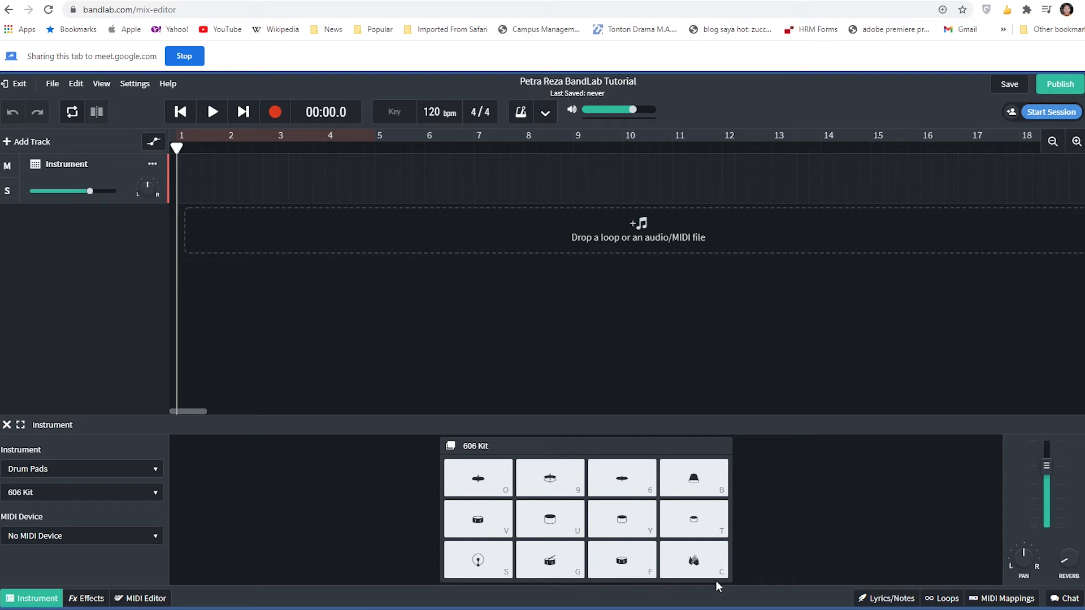
key(c)
key(c)
key(c)
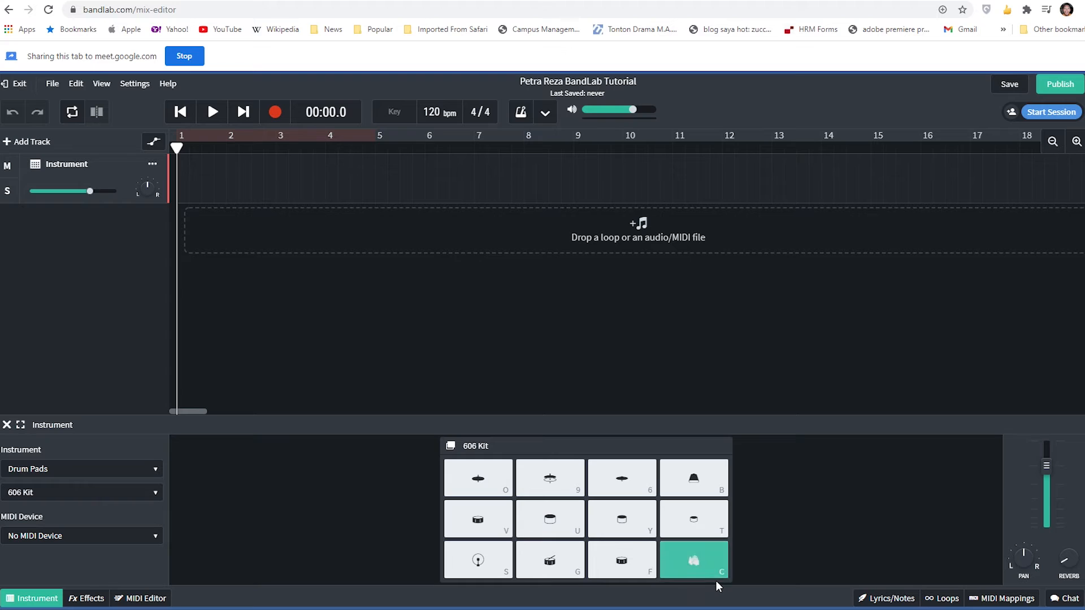
key(u)
key(u)
key(u)
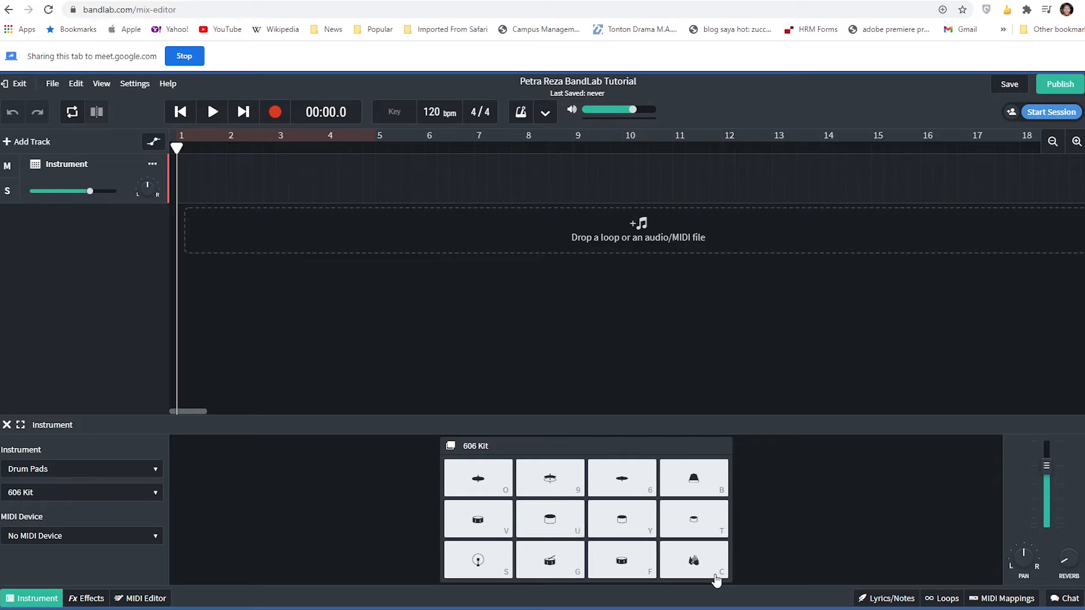
key(y)
key(u)
key(y)
key(u)
key(y)
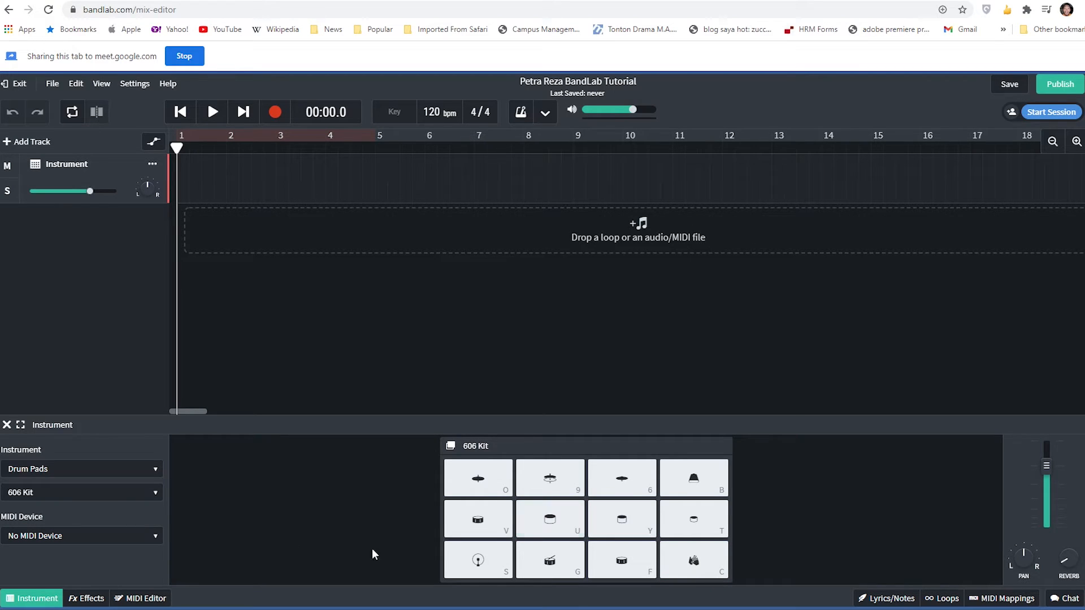
- Change the track's instrument category to Drum Kits and select the Indie Rock kit after trying Compton Kit and Empire Kit
click(127, 473)
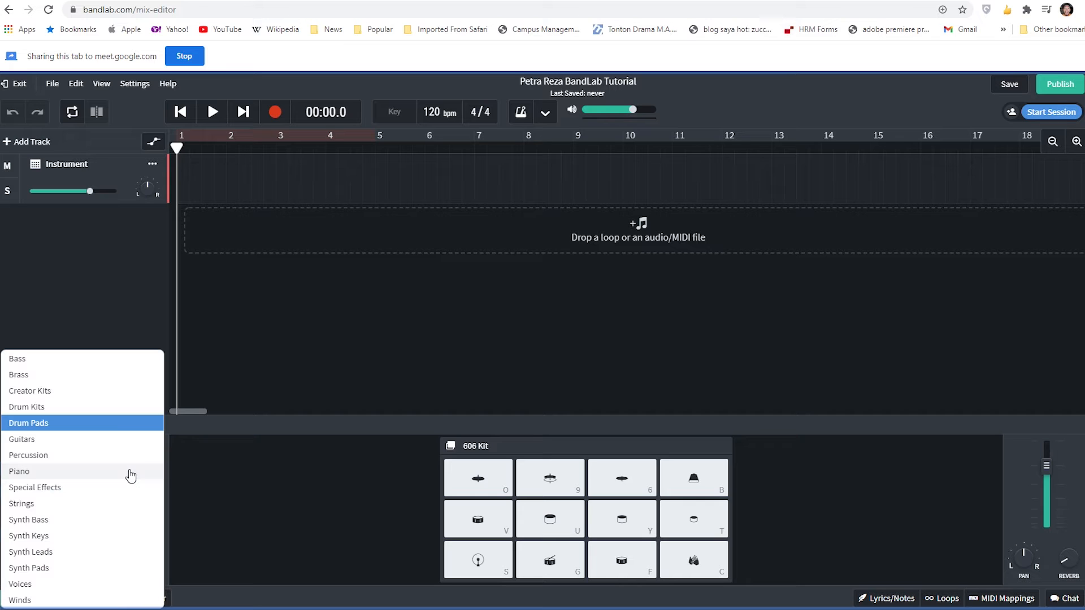
click(111, 407)
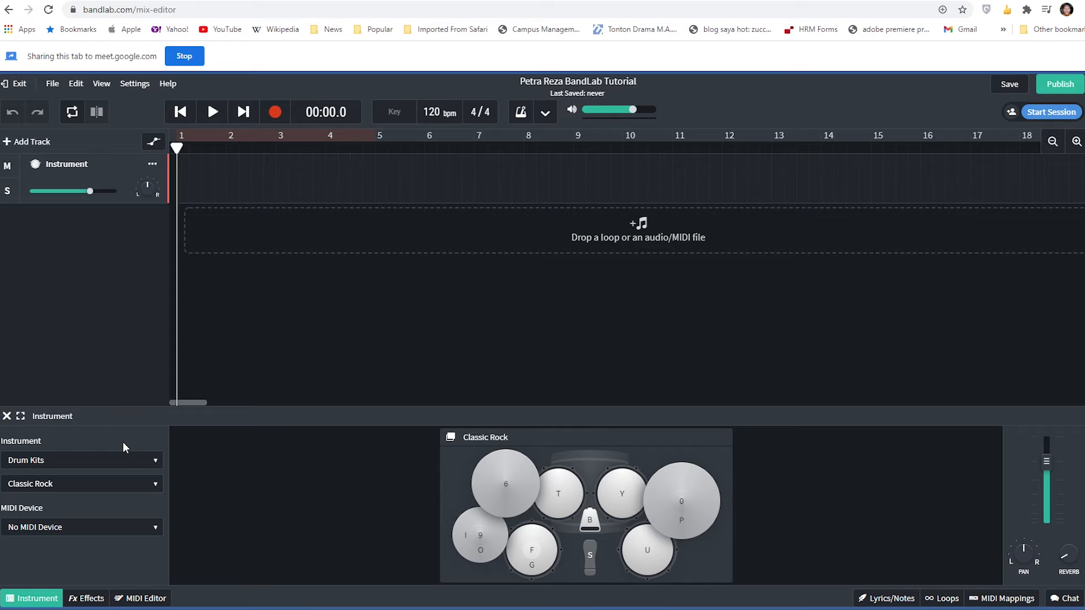
click(145, 484)
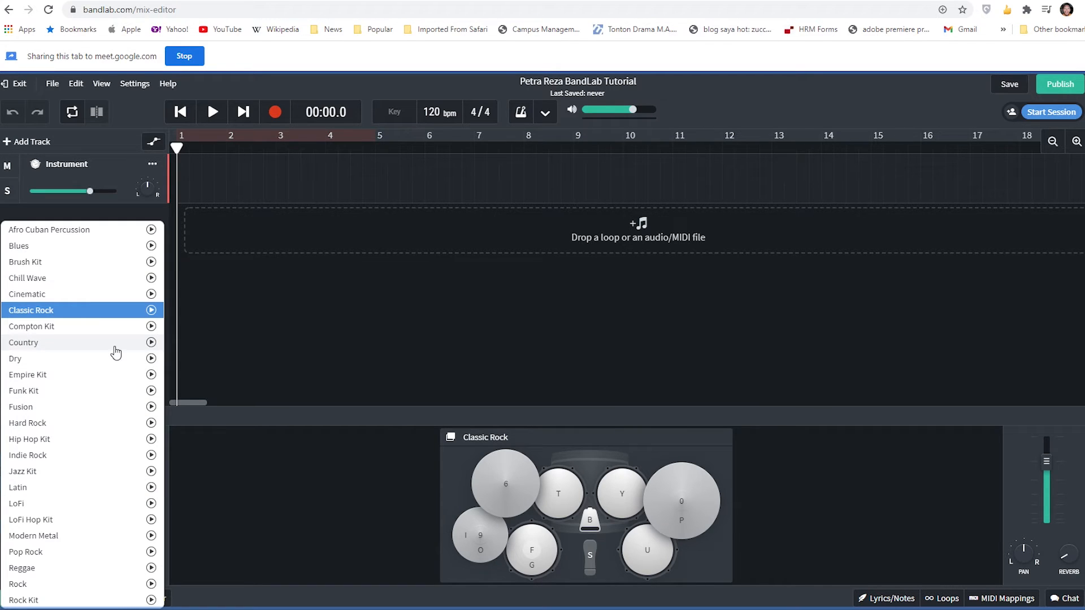
click(96, 324)
click(121, 492)
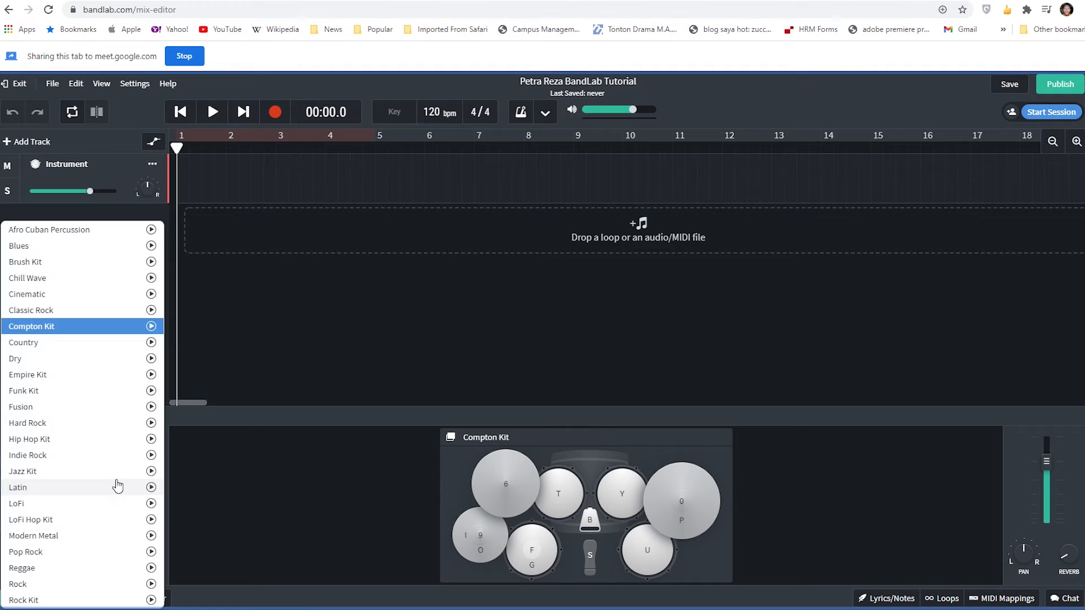
click(104, 375)
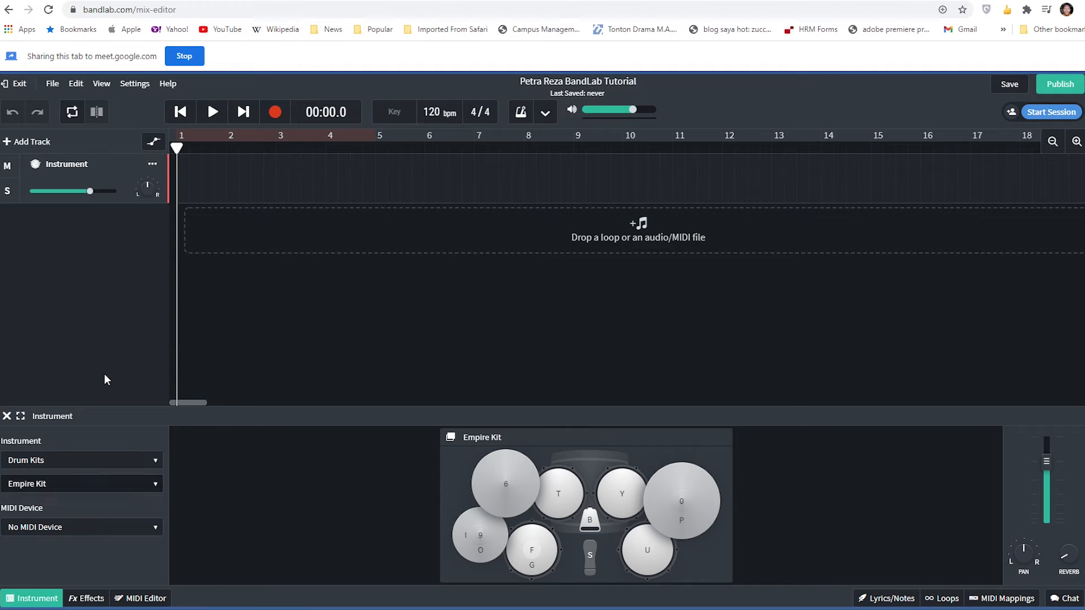
click(113, 484)
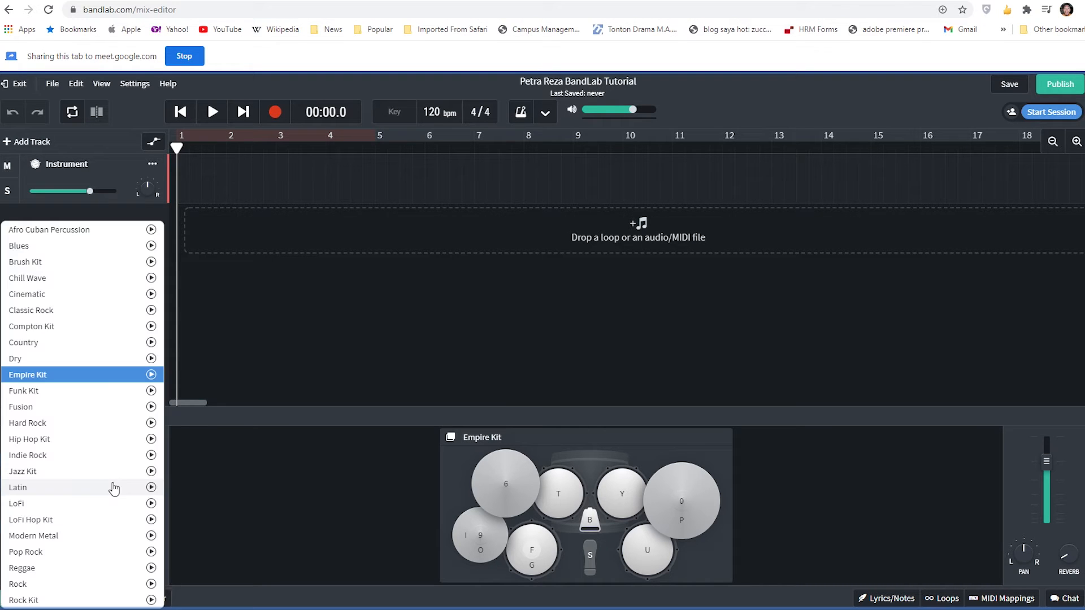
click(112, 456)
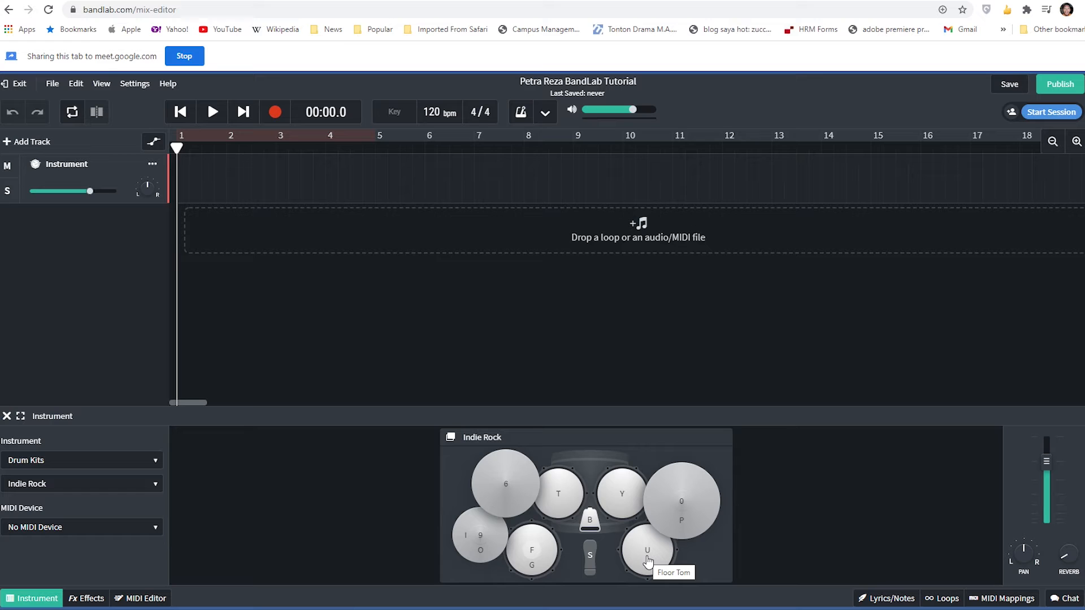
- Audition the individual tom, cymbal, snare, hi-hat and cowbell pieces of the Indie Rock kit
key(t)
key(t)
key(t)
key(t)
key(t)
key(6)
key(t)
key(6)
key(t)
key(f)
key(f)
key(f)
key(o)
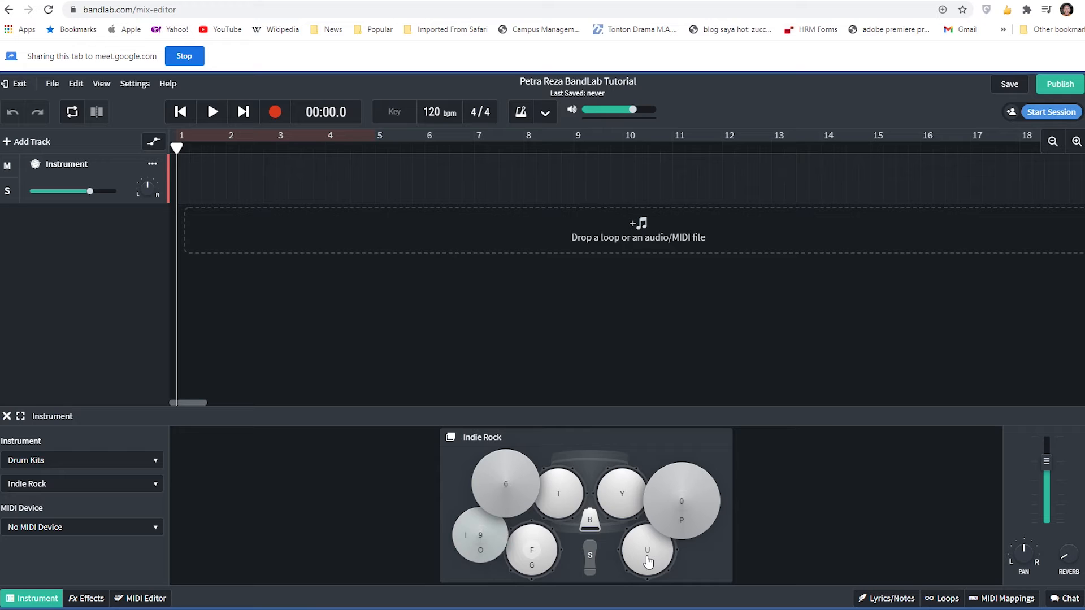
key(i)
key(i)
key(6)
key(t)
key(f)
key(f)
key(f)
key(f)
key(f)
key(f)
key(f)
key(b)
key(f)
key(f)
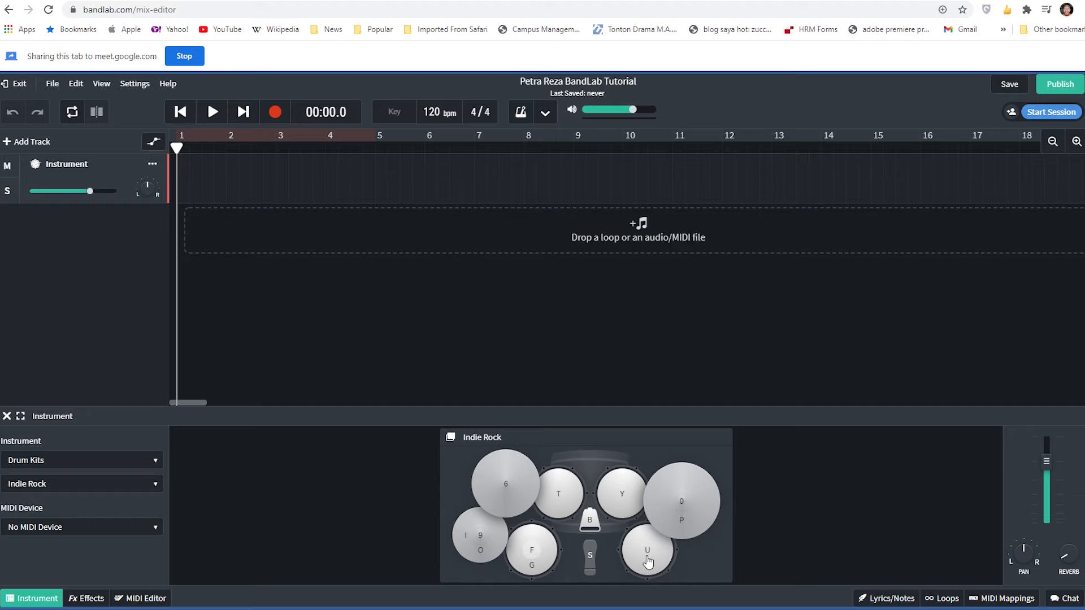
key(f)
- Switch to Google Meet, deny the entry request from the outside participant and return to BandLab
key(ctrl+Tab)
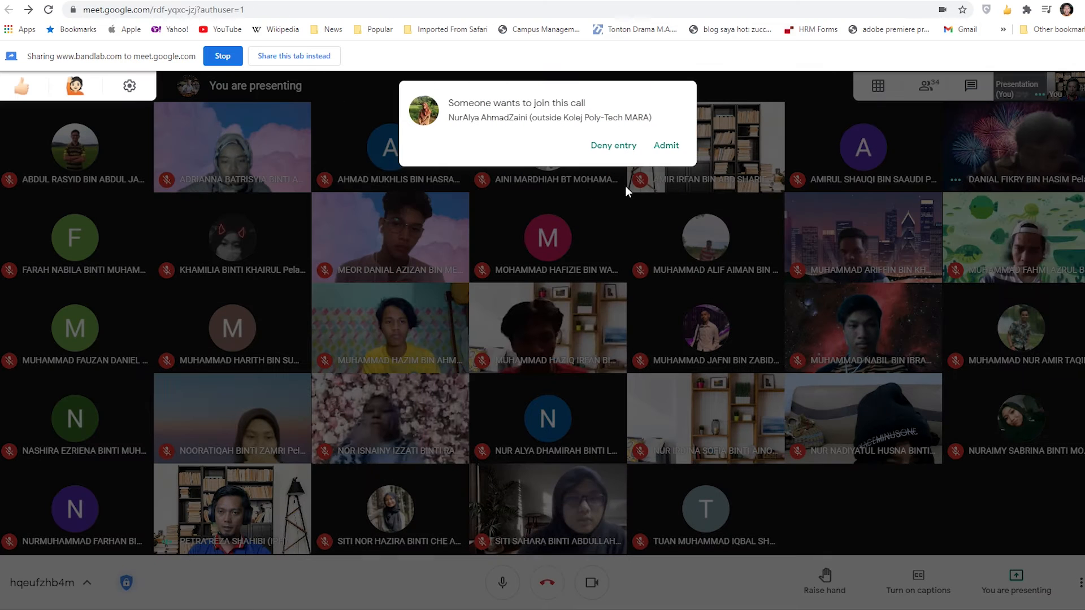
click(599, 145)
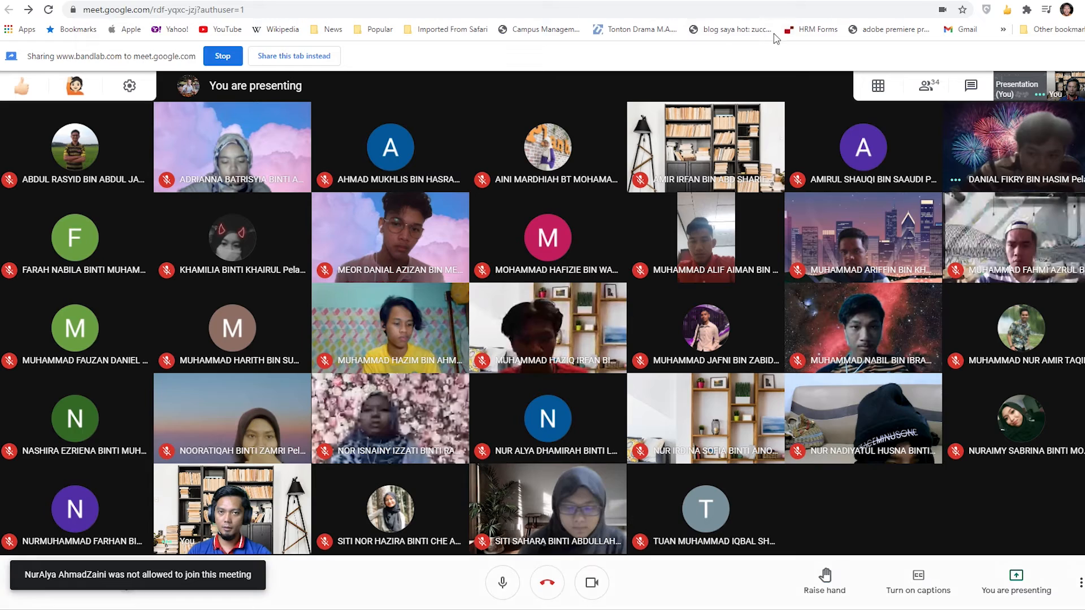
key(ctrl+shift+Tab)
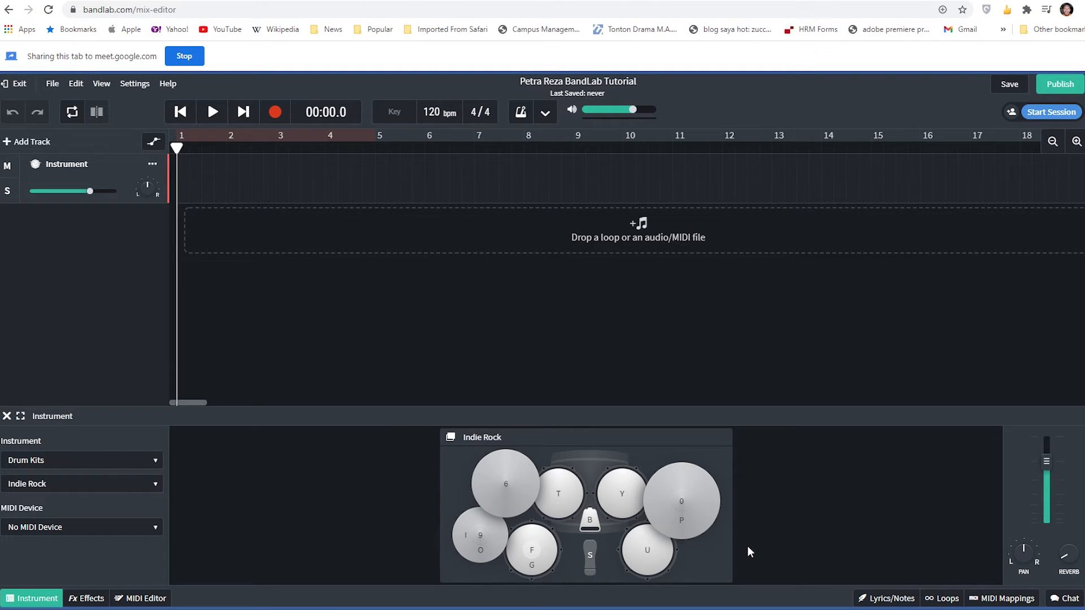
- Play drum patterns on the Indie Rock kit, combining the kick, snare and hi-hat with occasional tom and cymbal hits
key(s)
key(s)
key(f)
key(f)
key(t)
key(t)
key(f)
key(f)
key(6)
key(f)
key(6)
key(i)
key(o)
key(i)
key(o)
key(f)
key(i)
key(f)
key(o)
key(i)
key(f)
key(i)
key(f)
key(f)
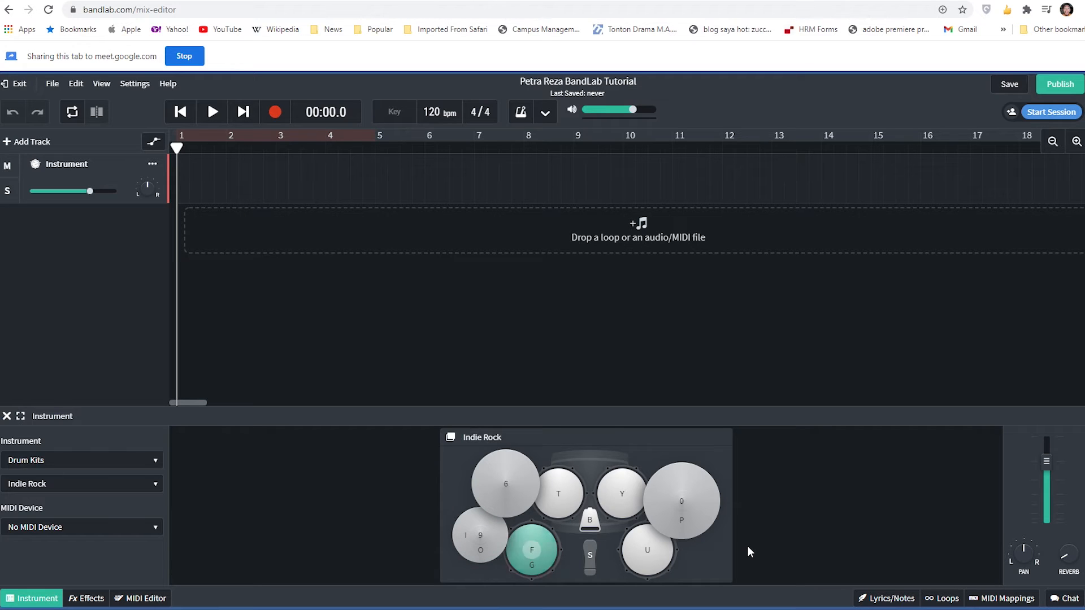
key(i)
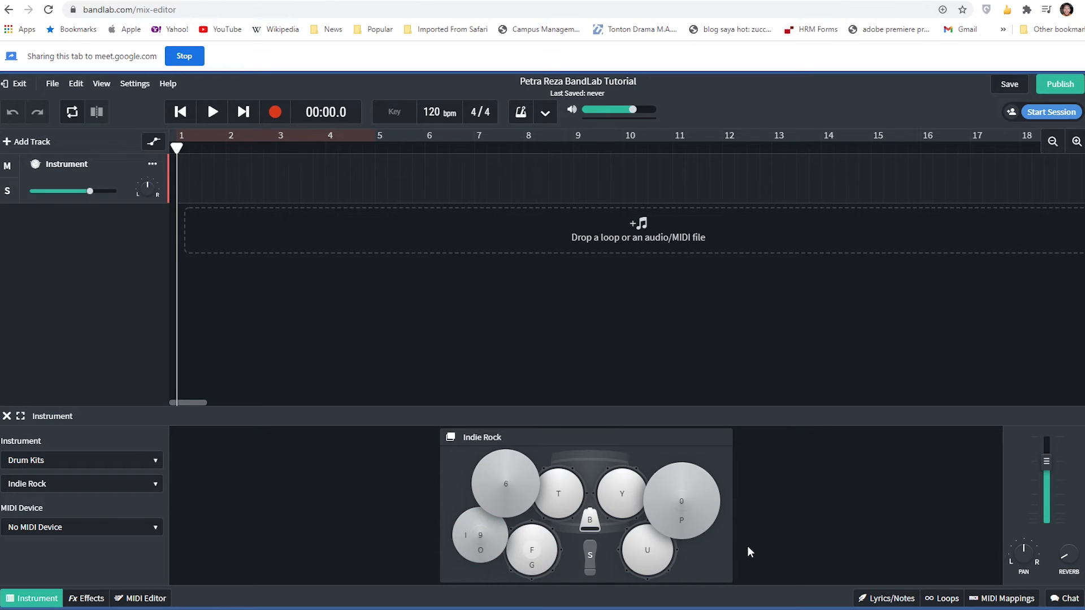
key(i)
key(f)
key(f)
key(f)
key(s)
key(i)
key(s)
key(f)
key(i)
key(s)
key(f)
key(i)
key(s)
key(f)
- Switch to Google Meet, admit the waiting student to the call and return to BandLab
click(230, 0)
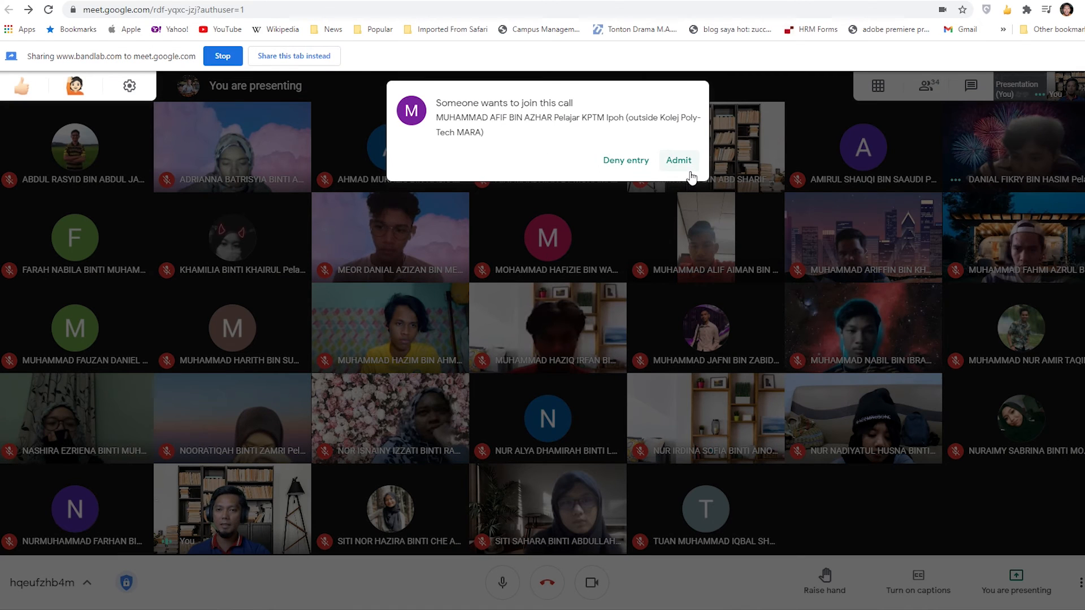
click(679, 161)
key(ctrl+shift+Tab)
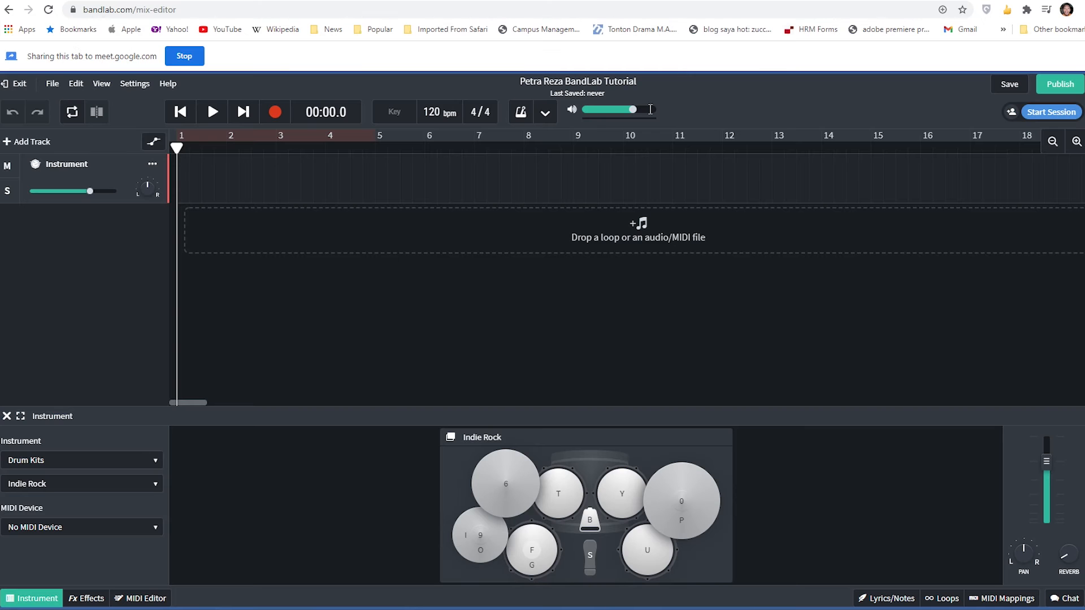
- Look over the available drum kit presets and check the class in Google Meet without changing the kit
click(121, 489)
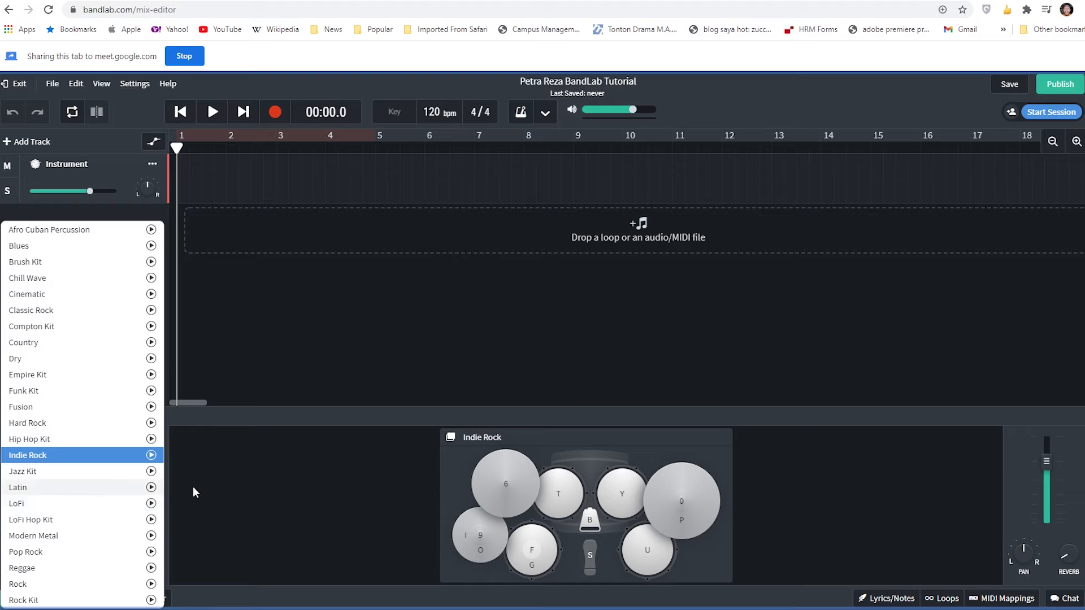
click(225, 482)
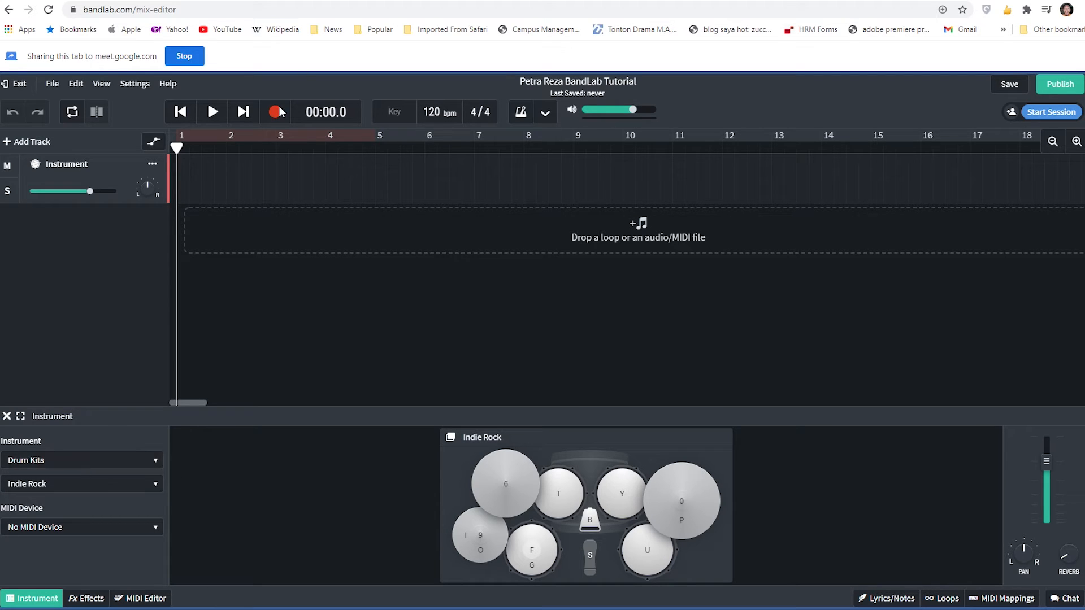
click(247, 2)
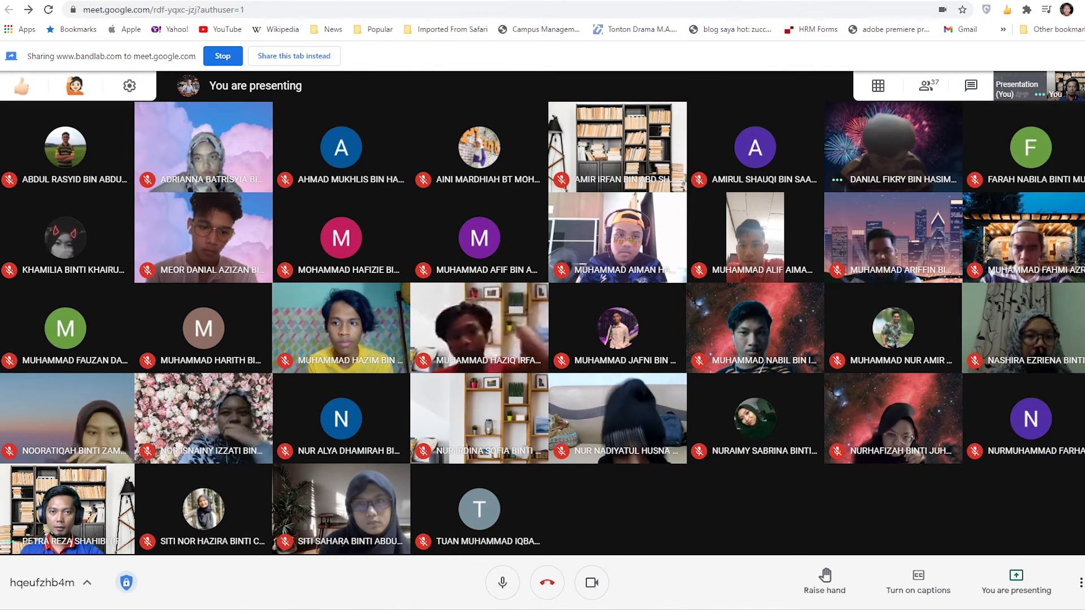
click(682, 1)
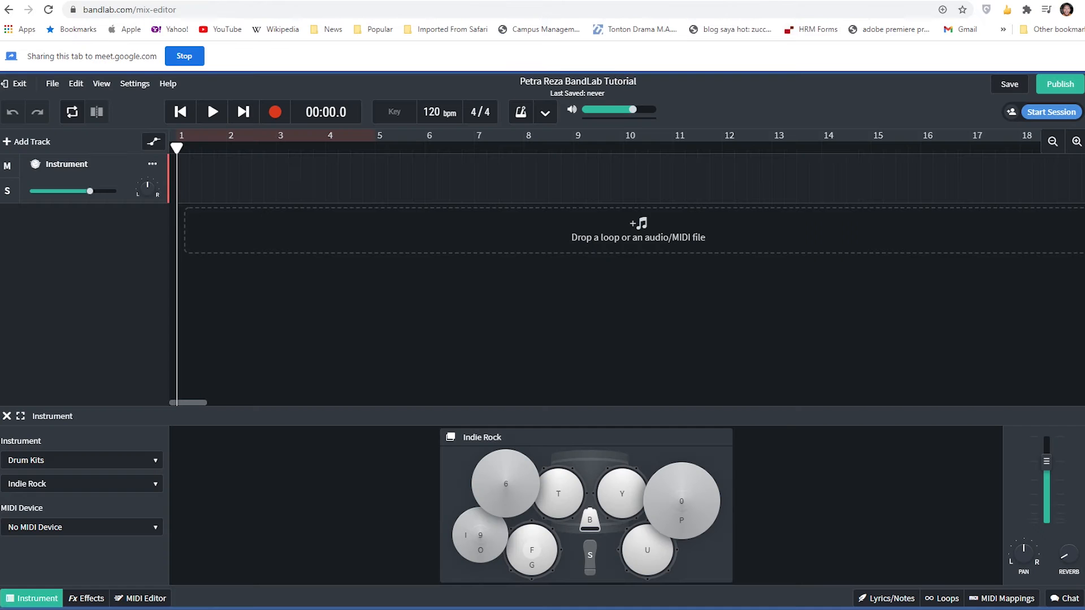
- Set the track's instrument category to Synth Pads after trying Special Effects
click(104, 460)
click(216, 479)
click(87, 458)
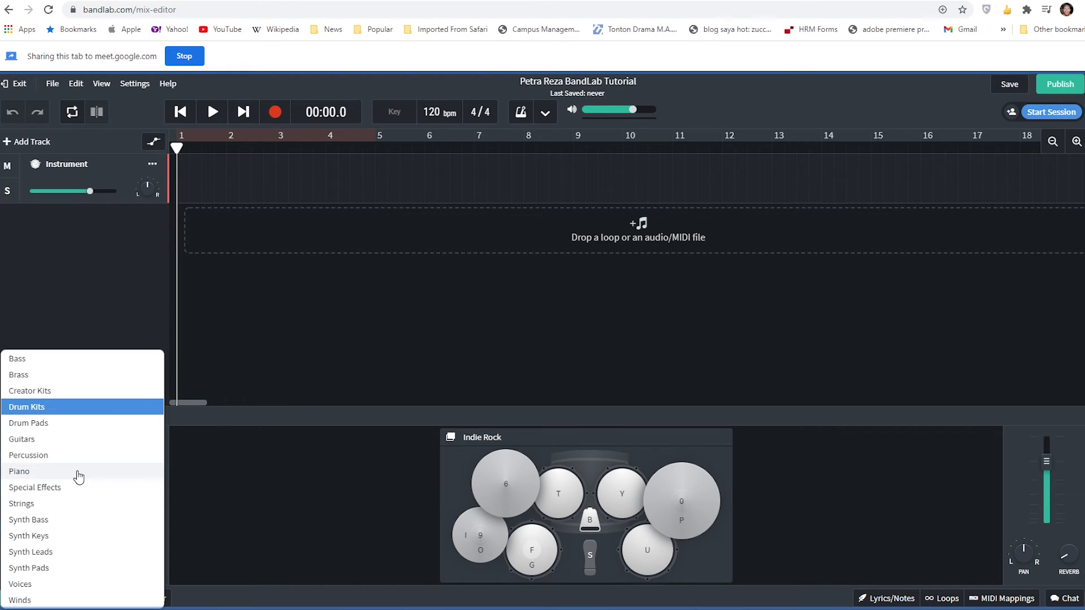
click(78, 472)
click(107, 461)
click(106, 481)
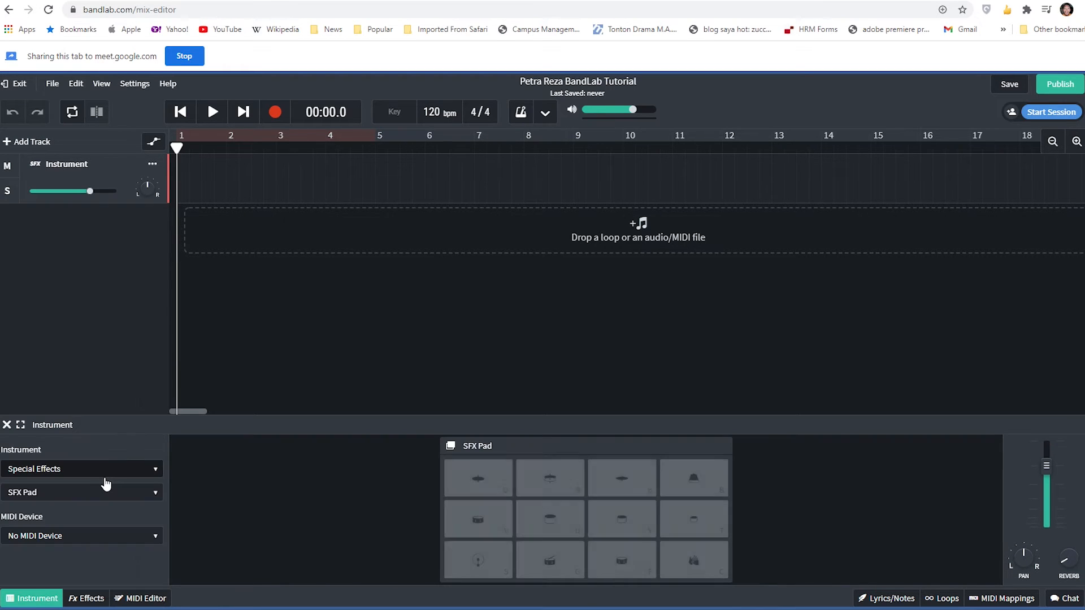
click(108, 470)
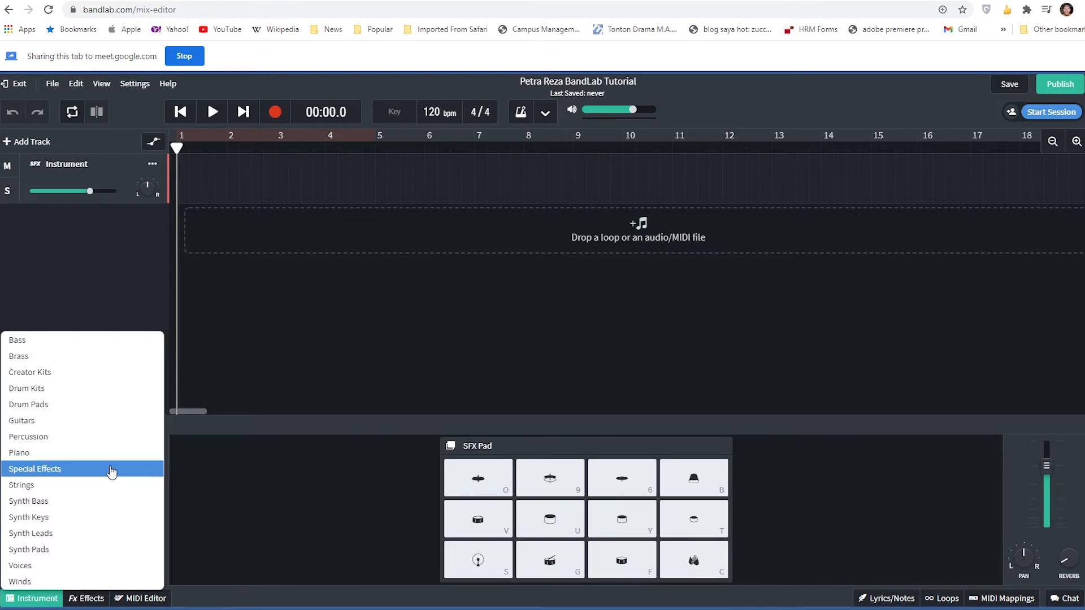
click(96, 550)
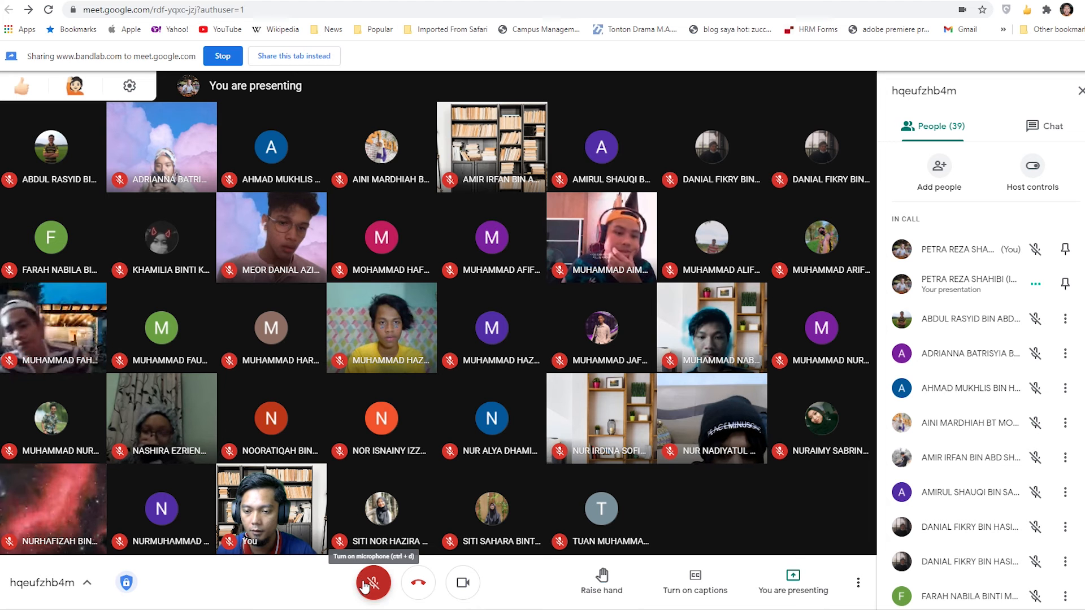
- Check the call participants in Google Meet and return to the BandLab Mix Editor
click(373, 583)
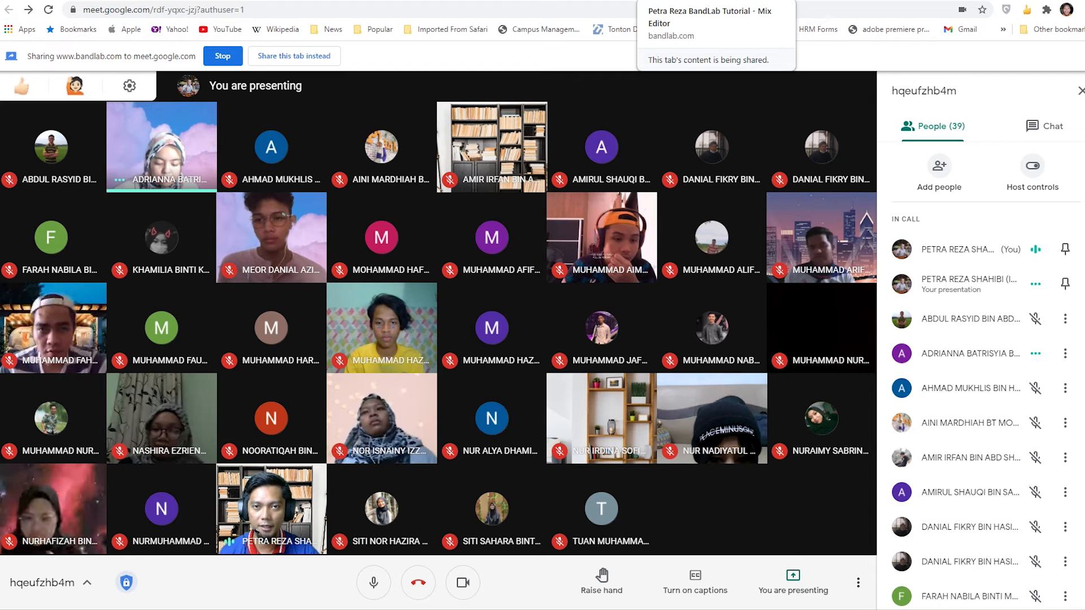
click(701, 0)
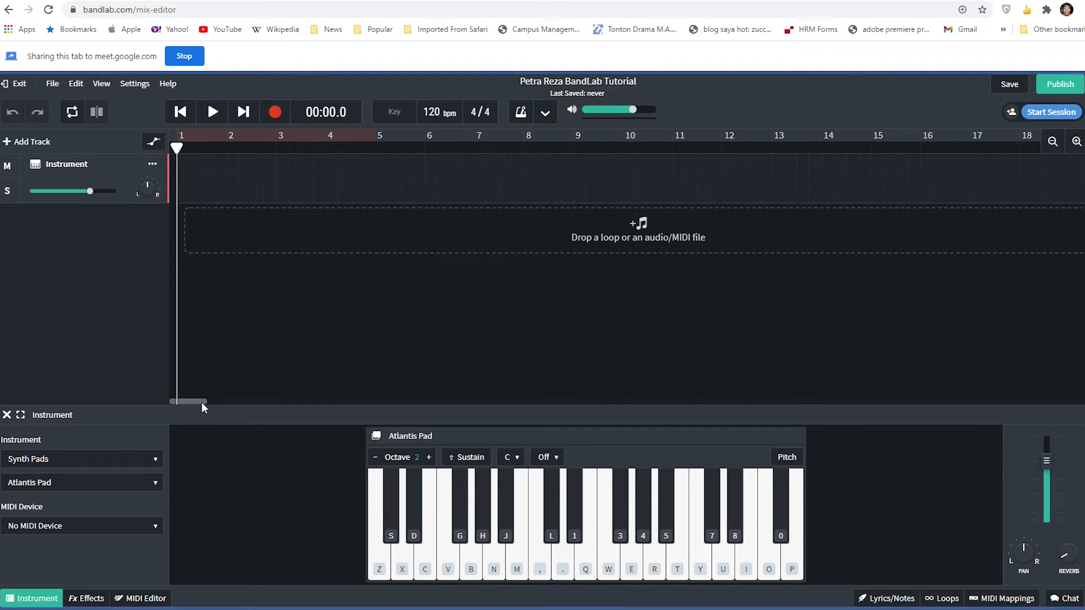
- Set the track's instrument category to Piano and play a run of low notes on the Grand Piano
click(125, 462)
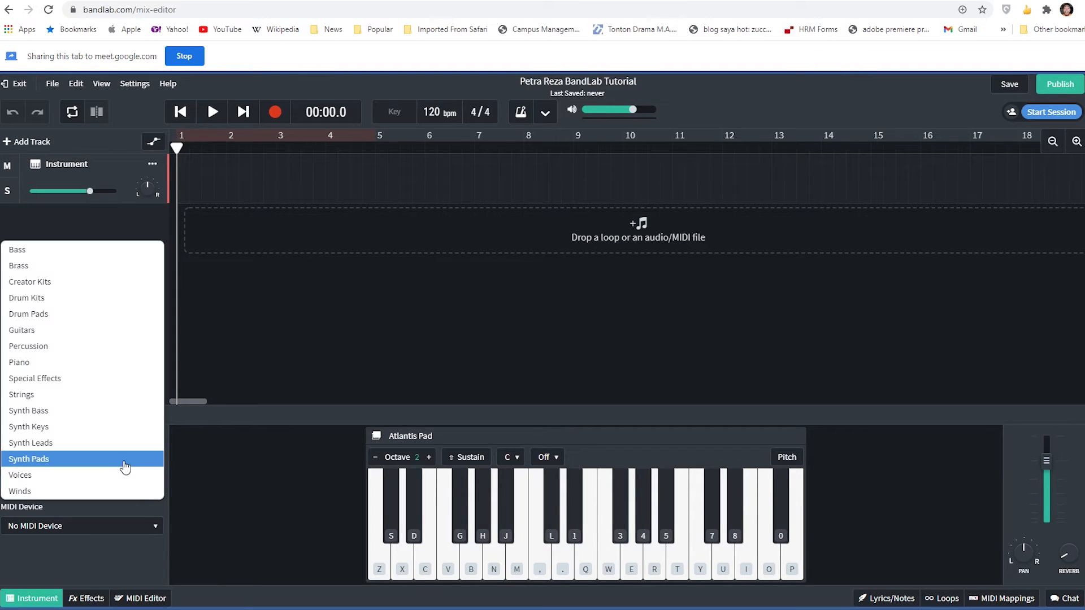
click(107, 363)
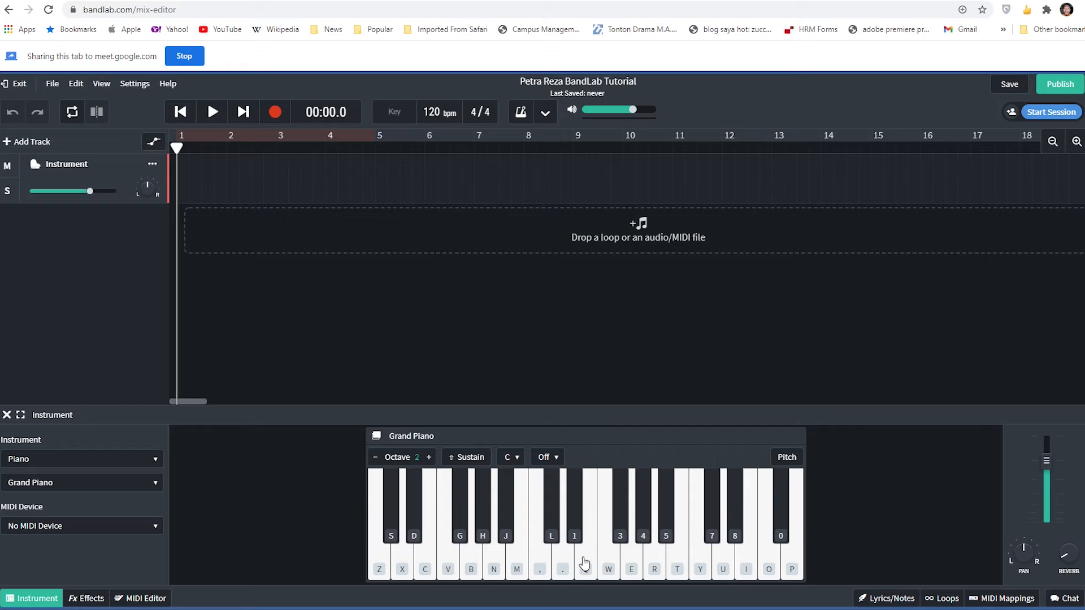
key(c)
key(v)
key(x)
key(c)
key(x)
key(c)
key(v)
key(x)
key(c)
key(v)
key(b)
key(v)
key(b)
key(v)
key(b)
key(n)
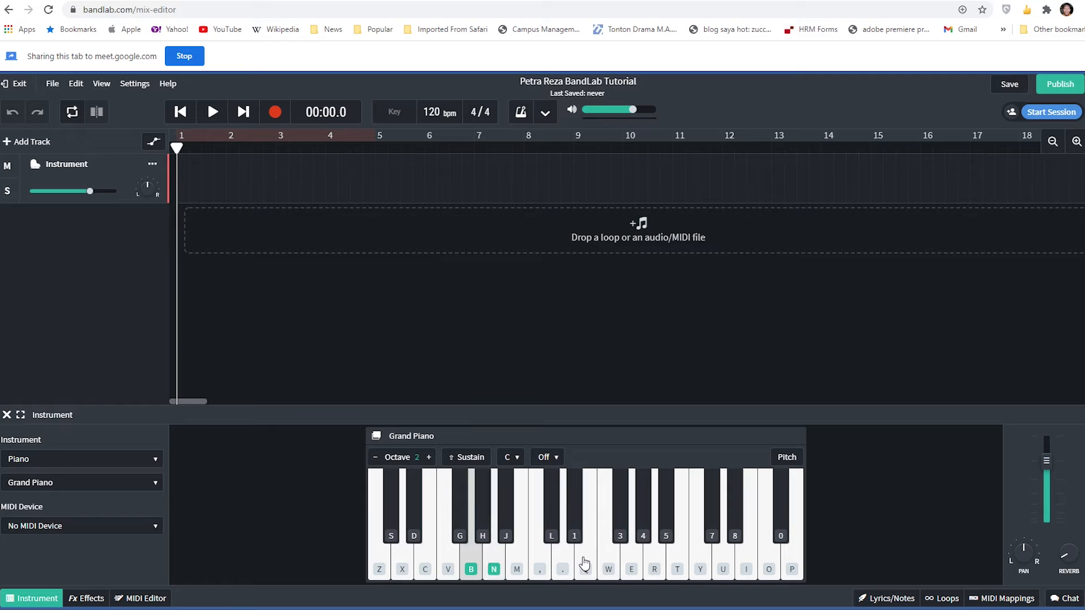
key(v)
key(b)
key(n)
key(b)
key(n)
key(m)
key(n)
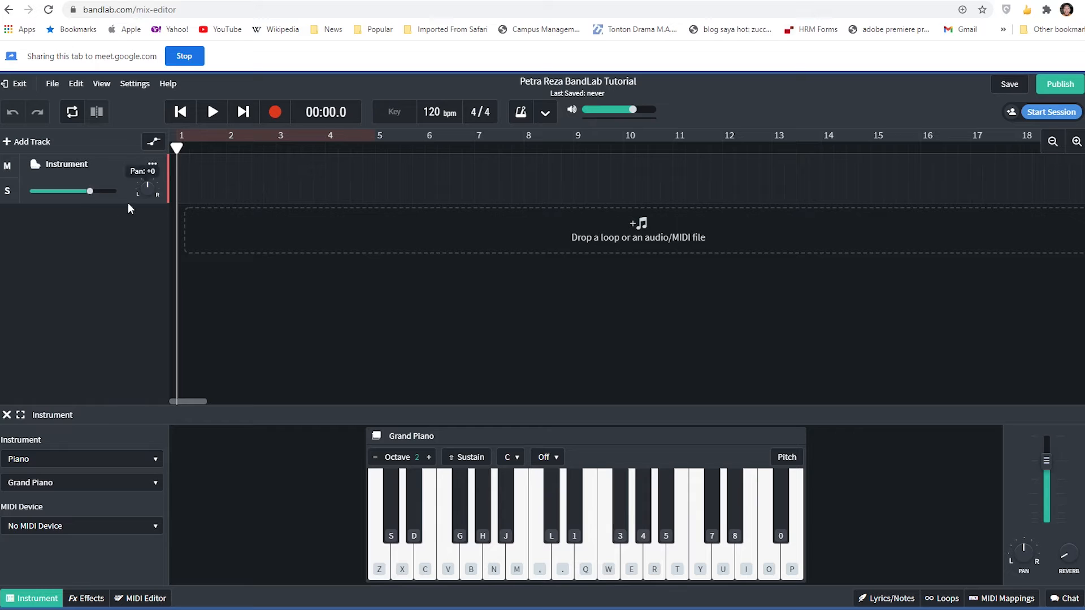
- Examine the Instrument track's volume and pan controls and its list of track options without changing anything
mouse_move(76, 195)
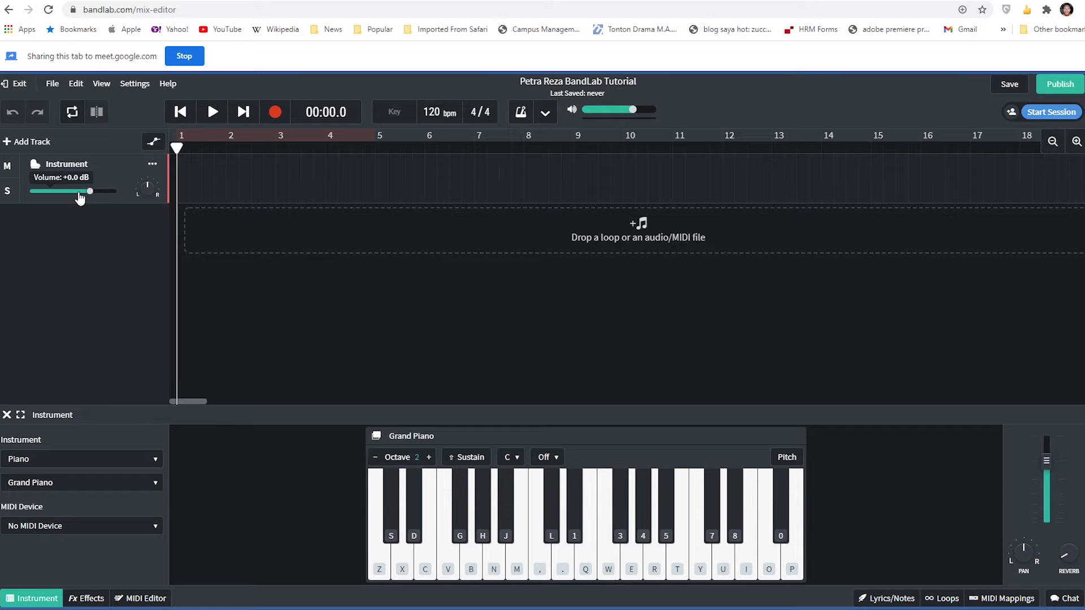
mouse_move(150, 194)
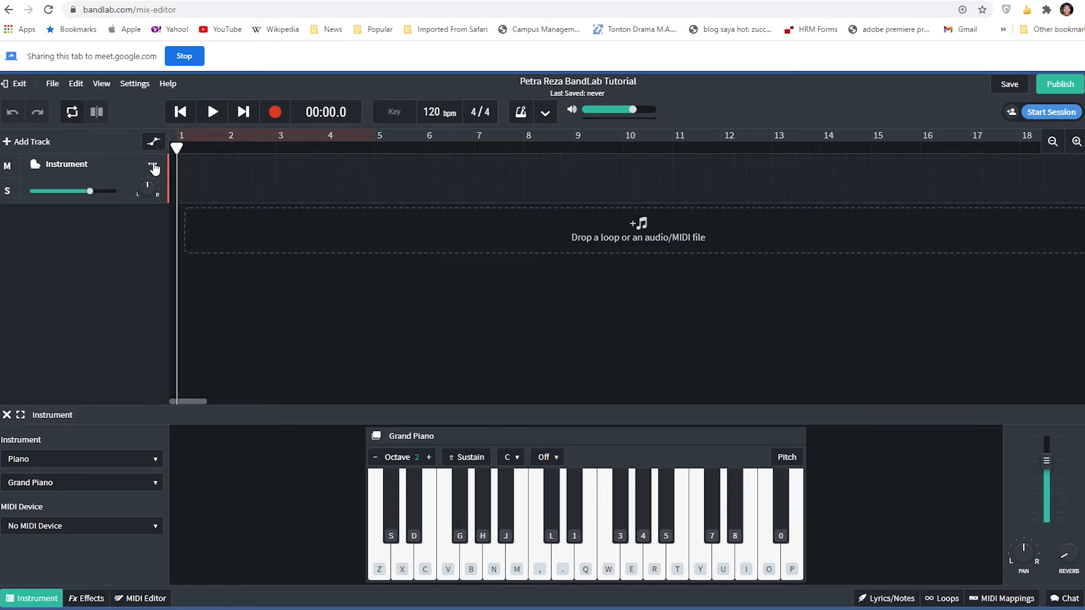
click(153, 167)
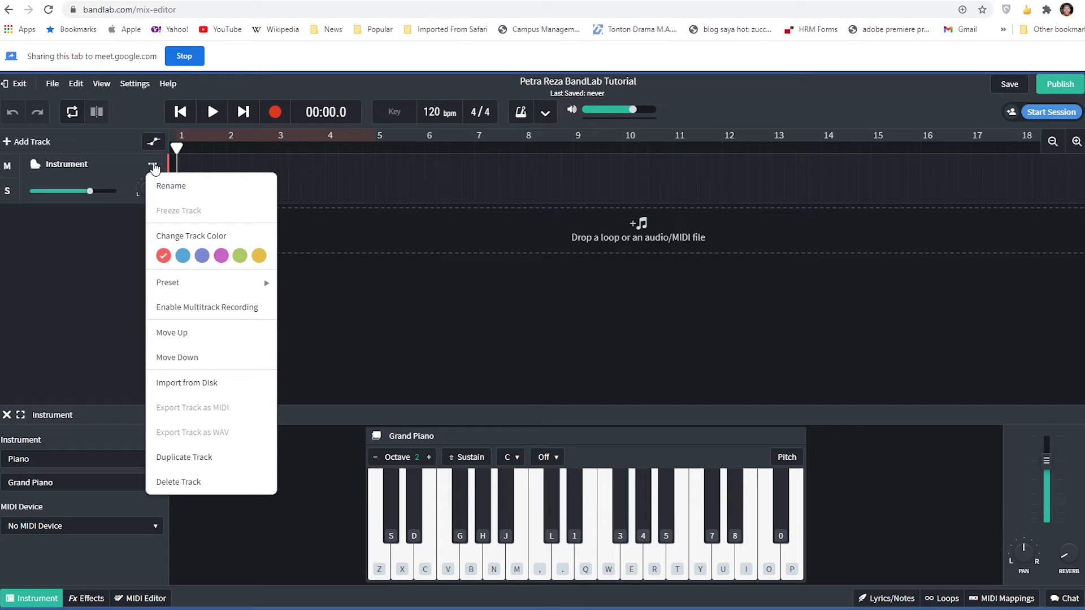
click(100, 266)
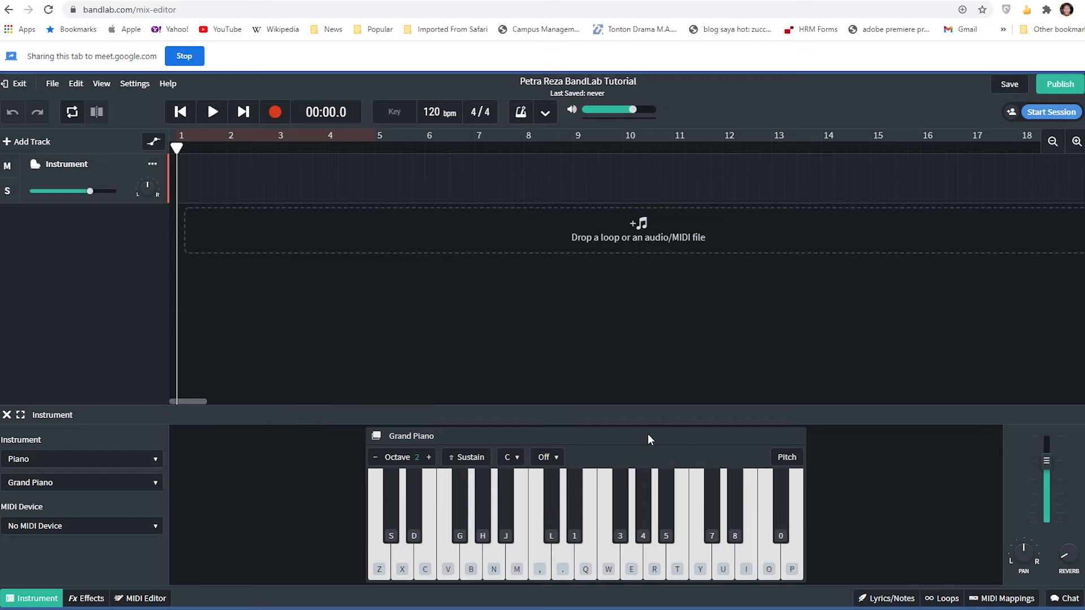
- Play a few higher notes on the Grand Piano keyboard as a trial without recording
key(w)
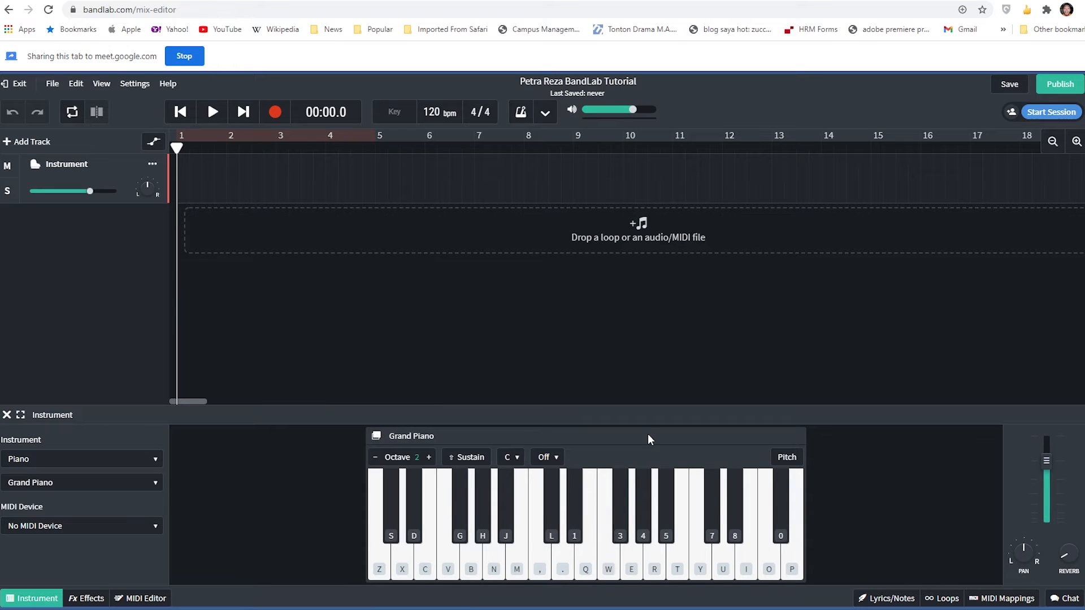
key(e)
key(y)
key(q)
key(u)
key(e)
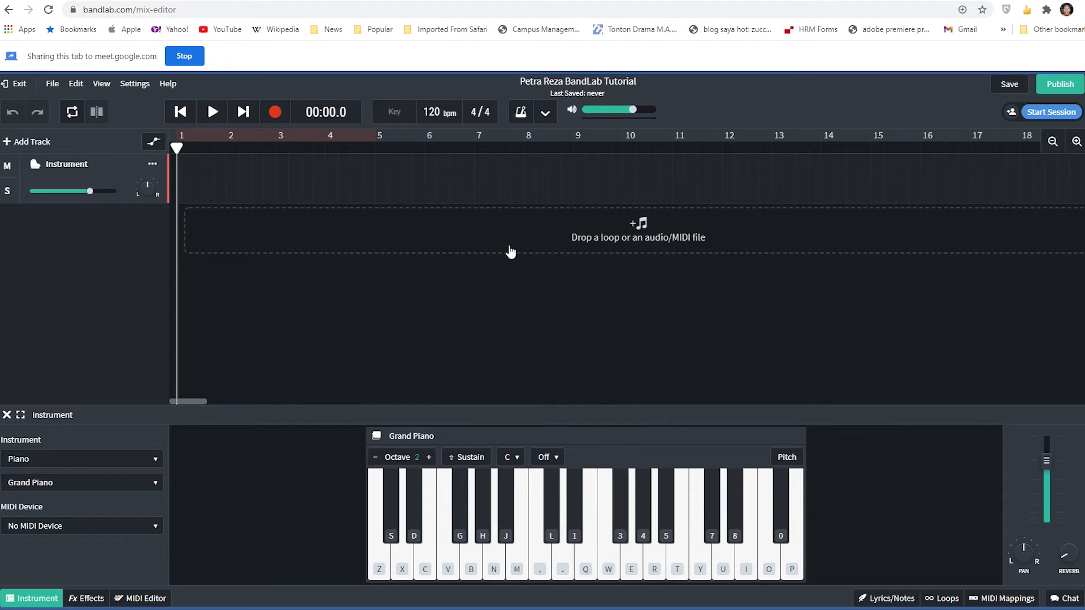
- Record a Grand Piano take of about 16 seconds on the Instrument track and play it back
click(275, 114)
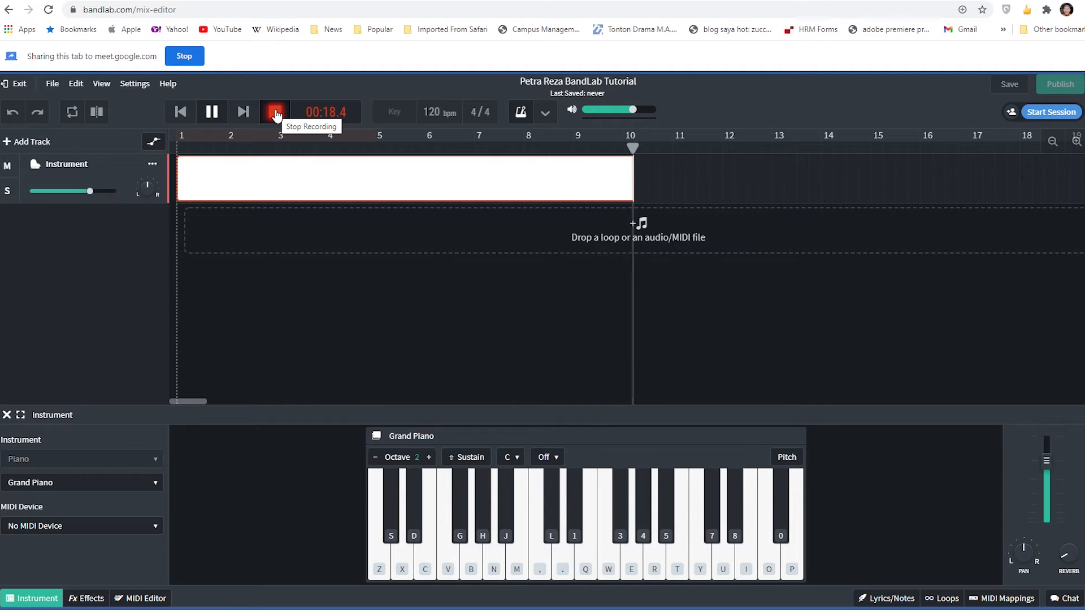
click(275, 114)
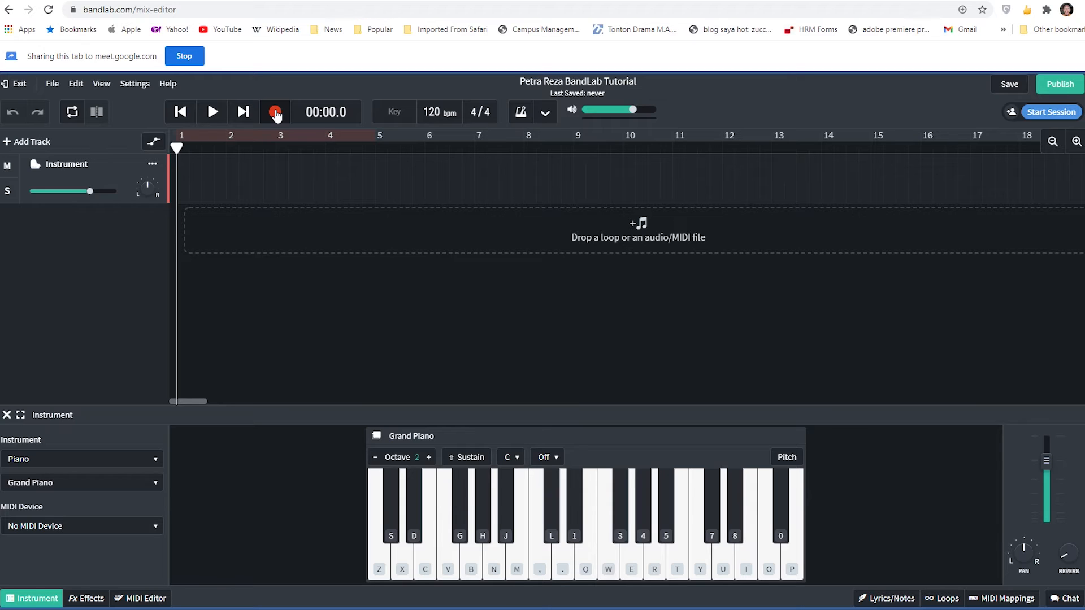
click(275, 114)
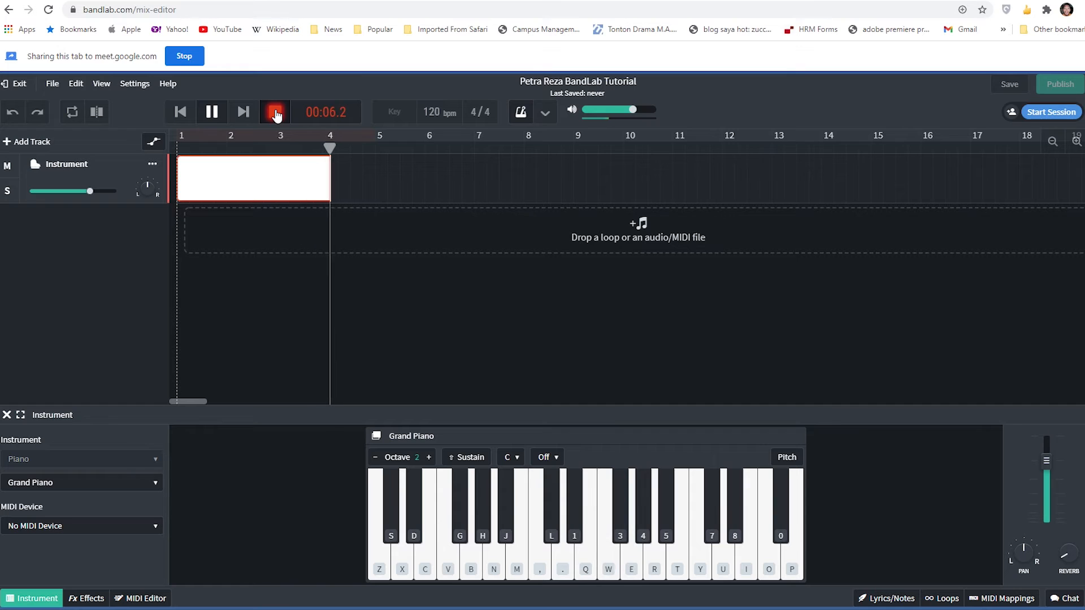
key(w)
key(e)
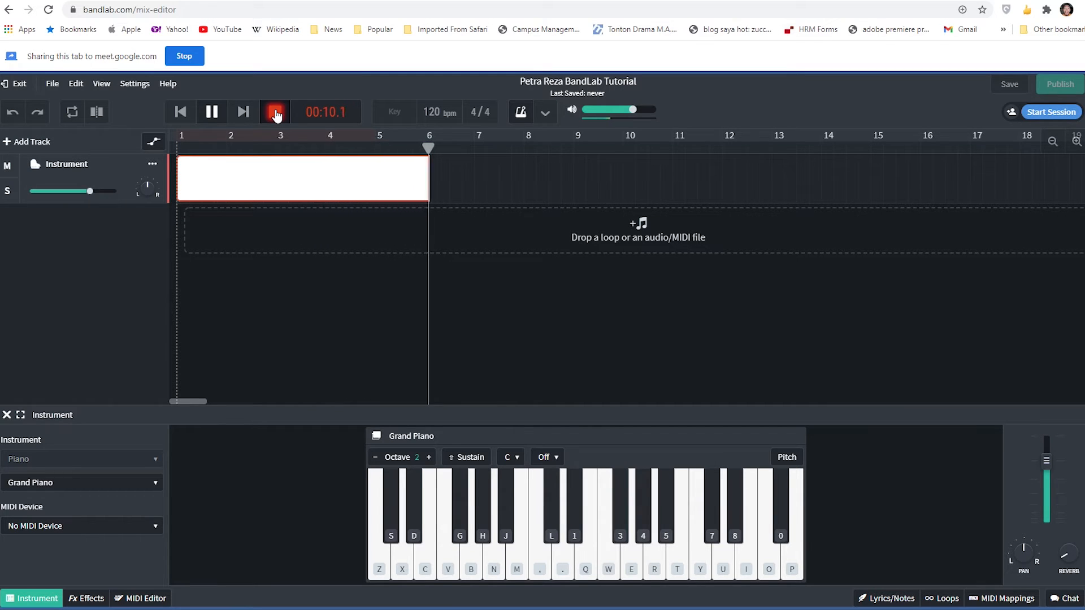
key(w)
key(t)
key(u)
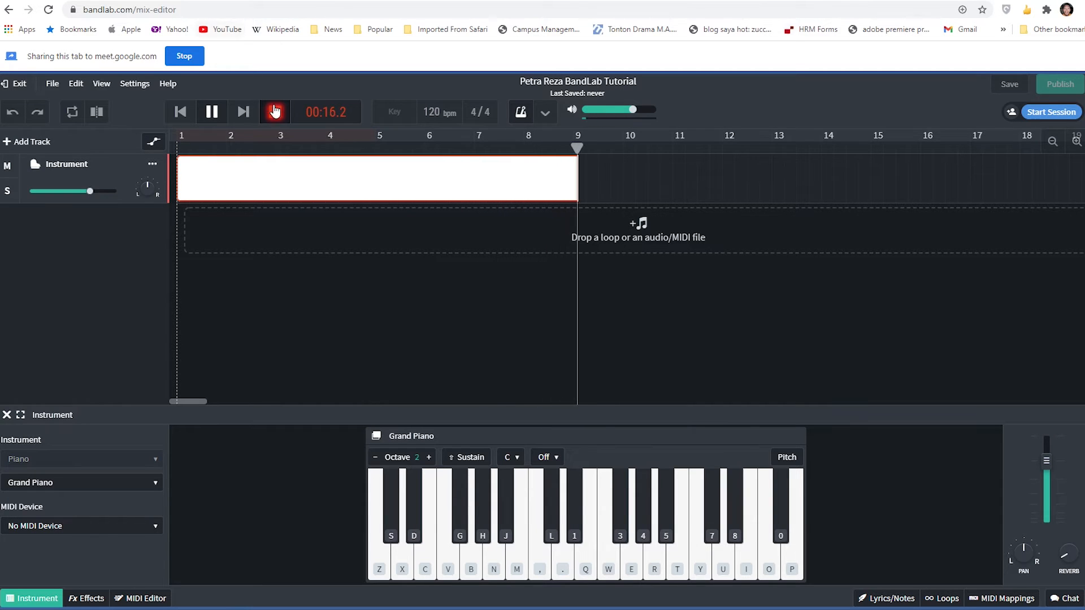
click(275, 113)
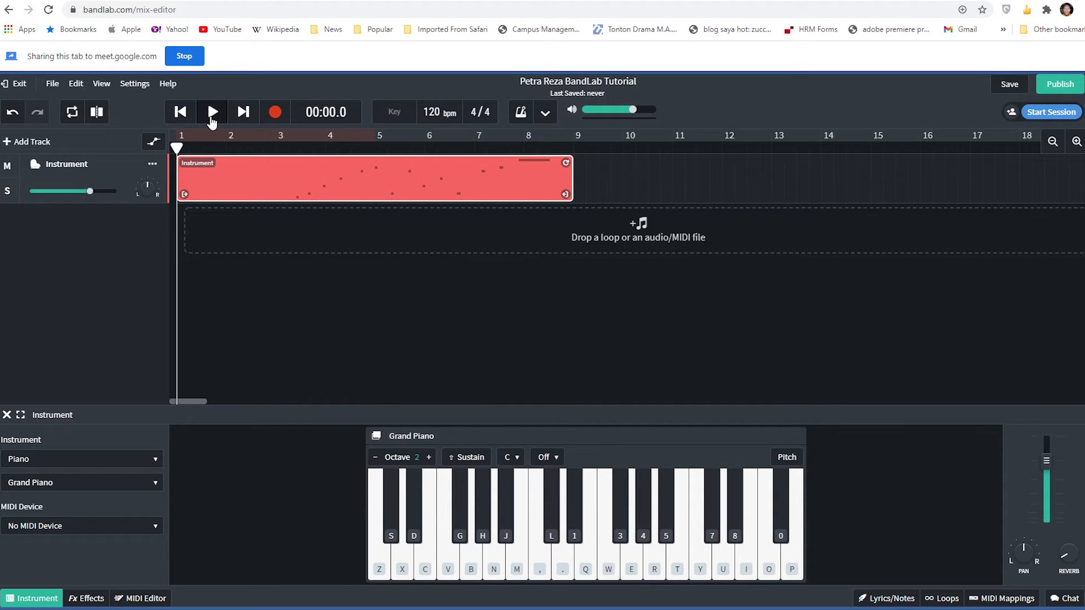
click(211, 118)
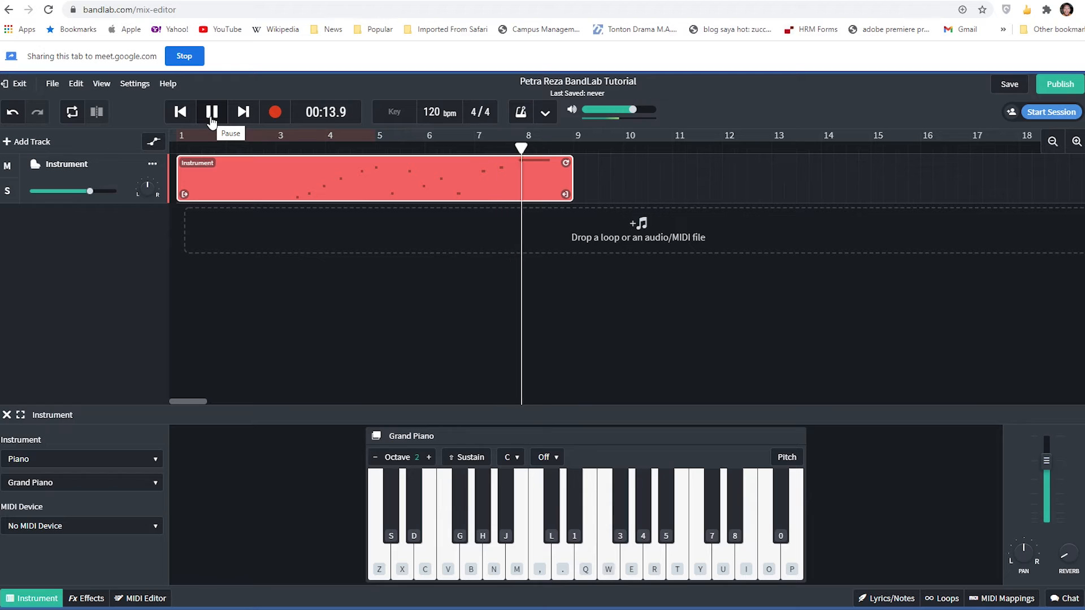
click(212, 116)
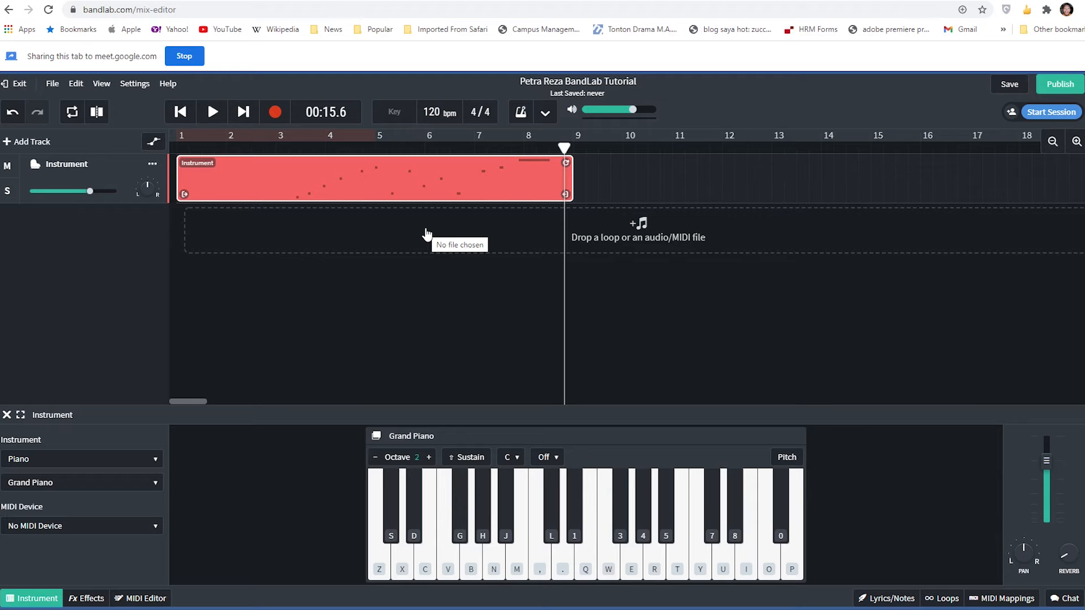
- Delete the recorded piano region and return the playhead to the start of the timeline
click(644, 181)
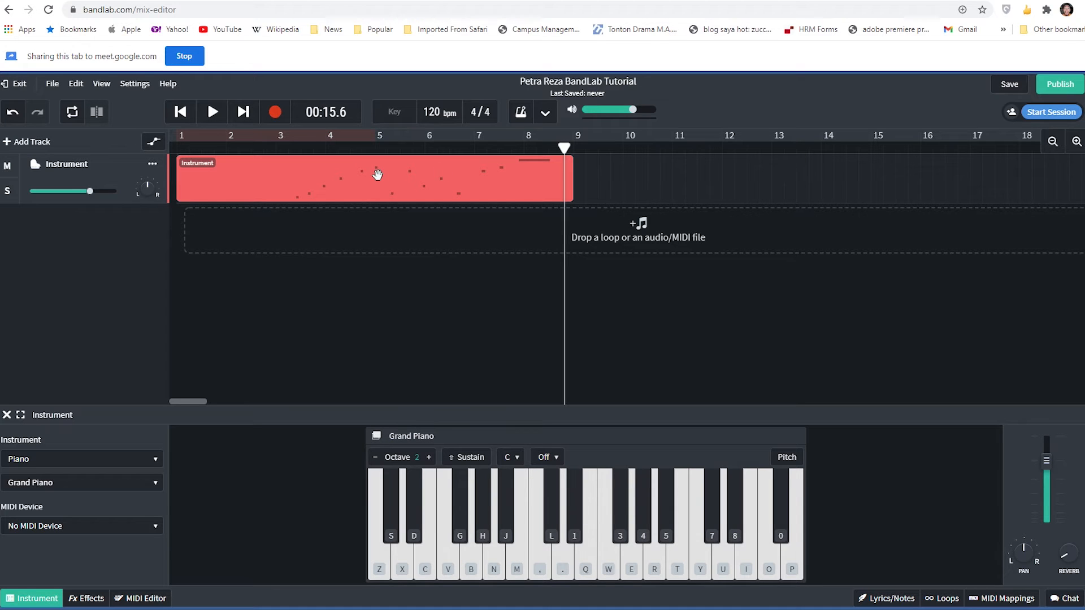
click(339, 173)
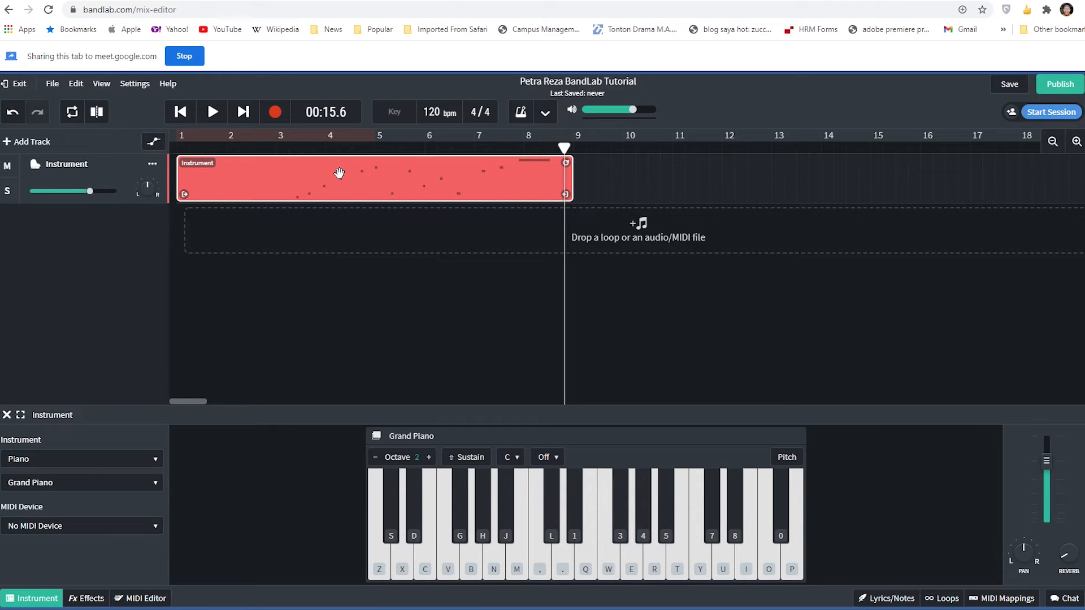
key(Delete)
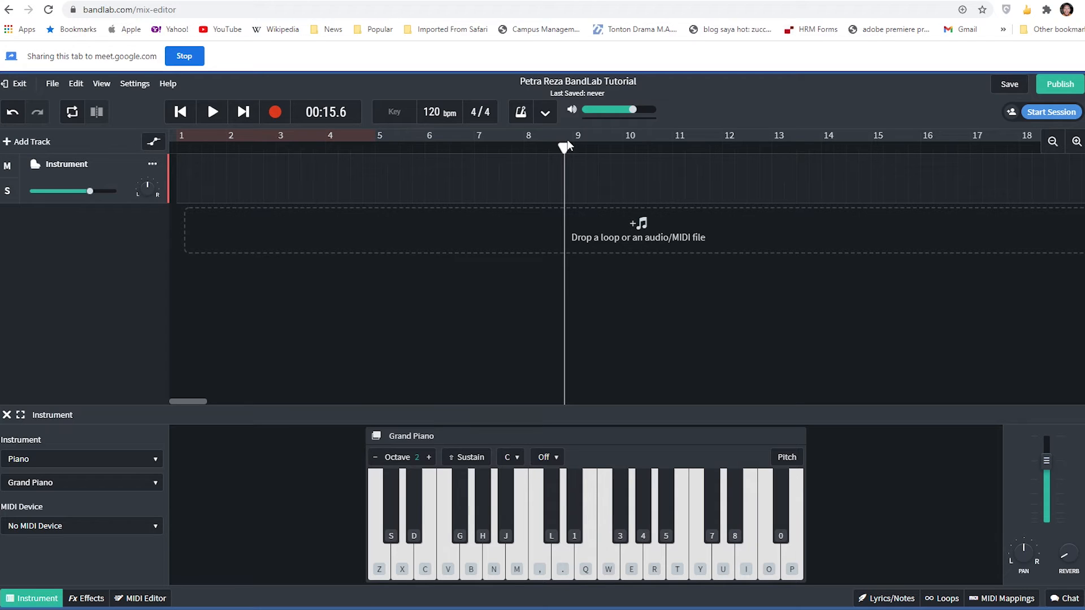
mouse_move(564, 148)
mouse_down()
mouse_move(513, 149)
mouse_move(579, 149)
mouse_move(569, 148)
mouse_up()
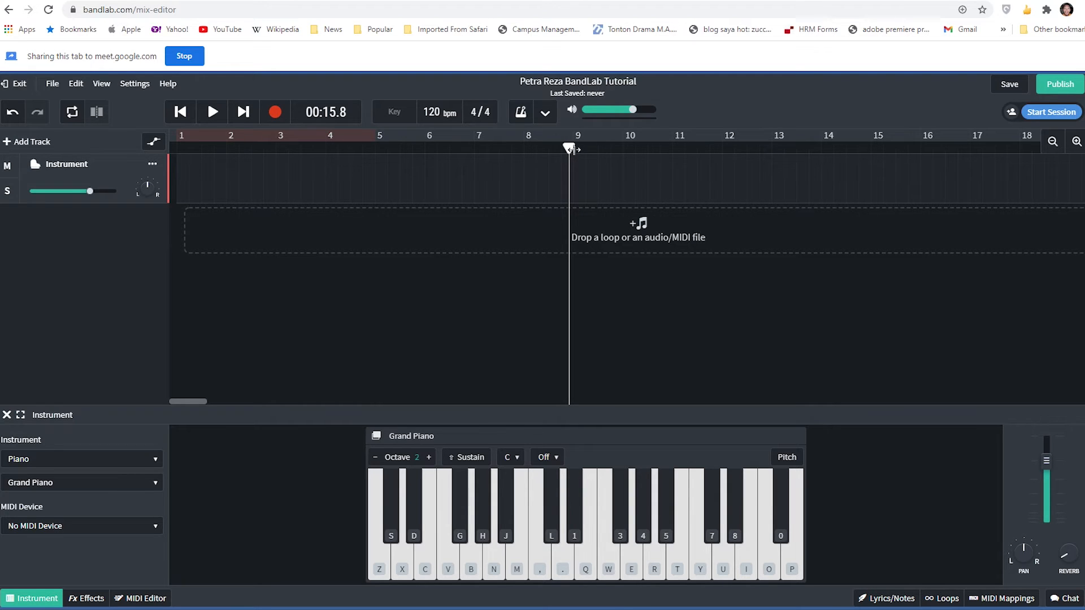
drag(569, 148, 140, 153)
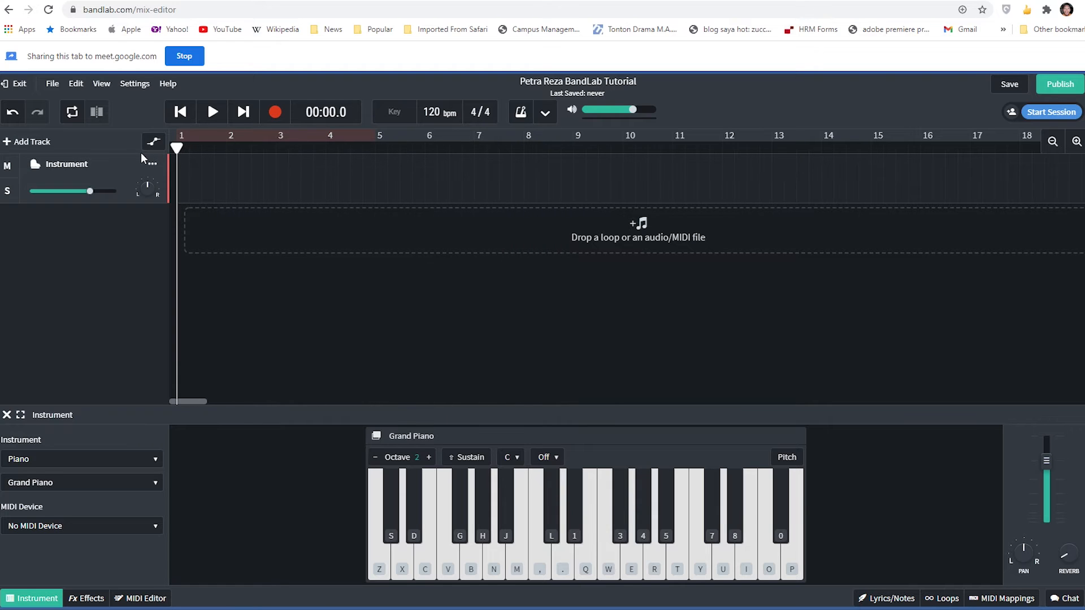
- Record a Grand Piano melody of about 14 seconds on the Instrument track from the start of the timeline
click(266, 120)
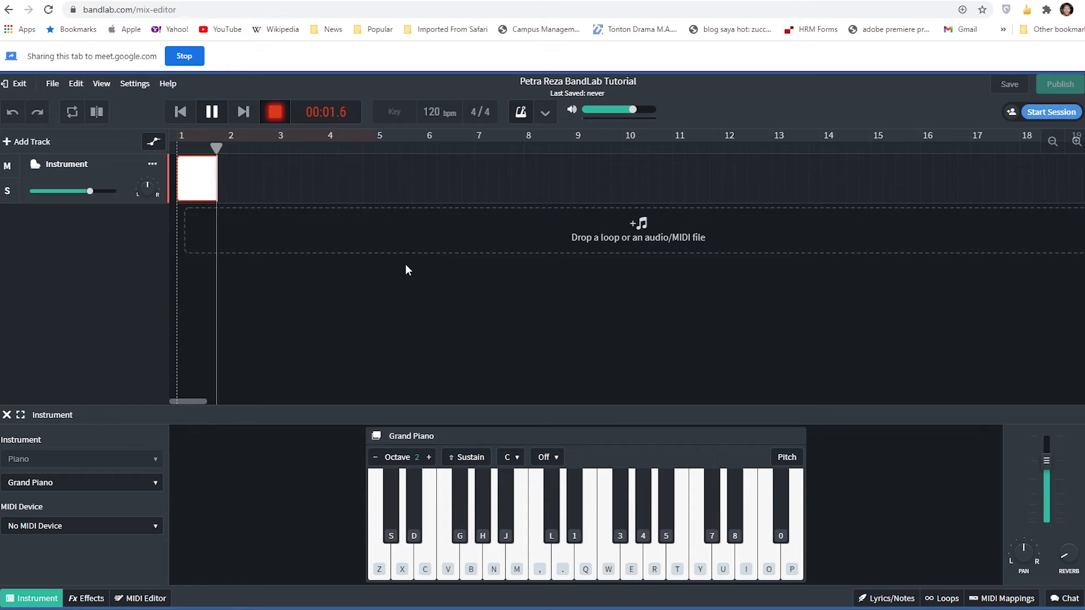
key(w)
key(q)
key(w)
key(r)
key(w)
key(e)
key(t)
key(r)
key(t)
key(e)
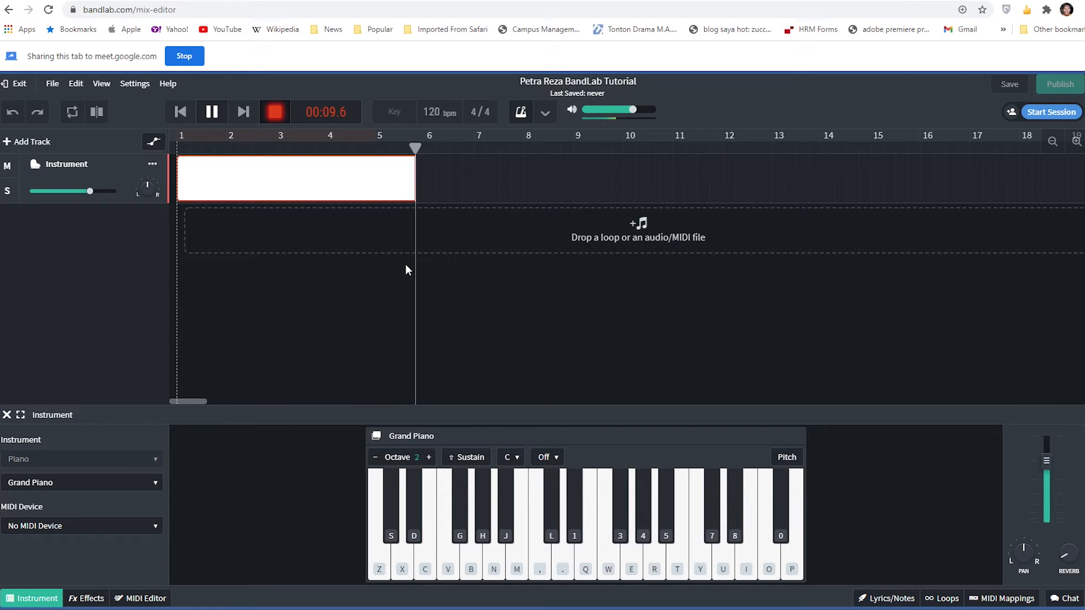
key(r)
key(p)
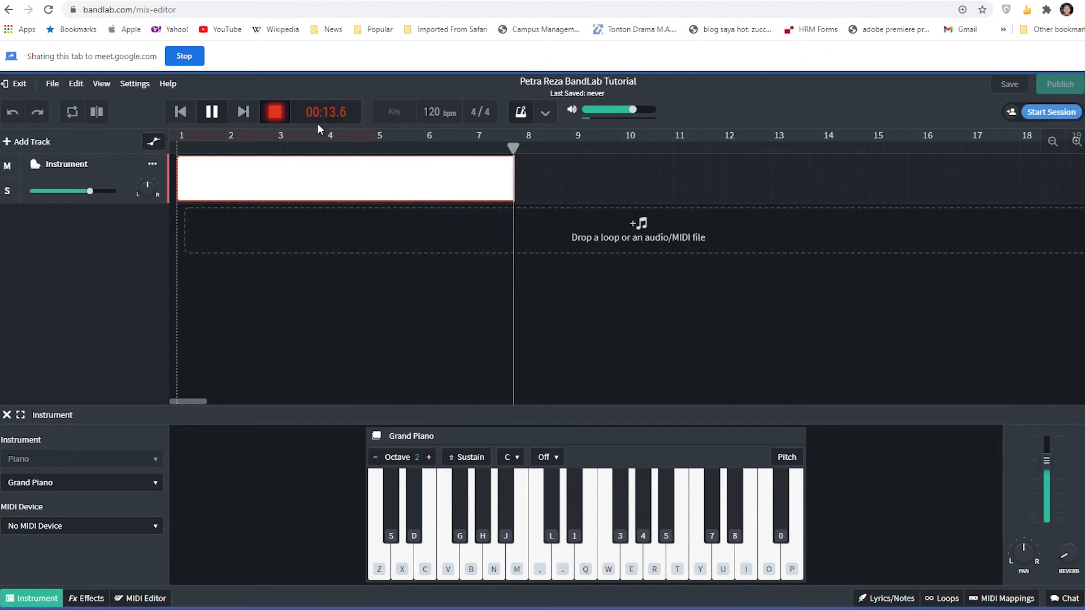
click(277, 114)
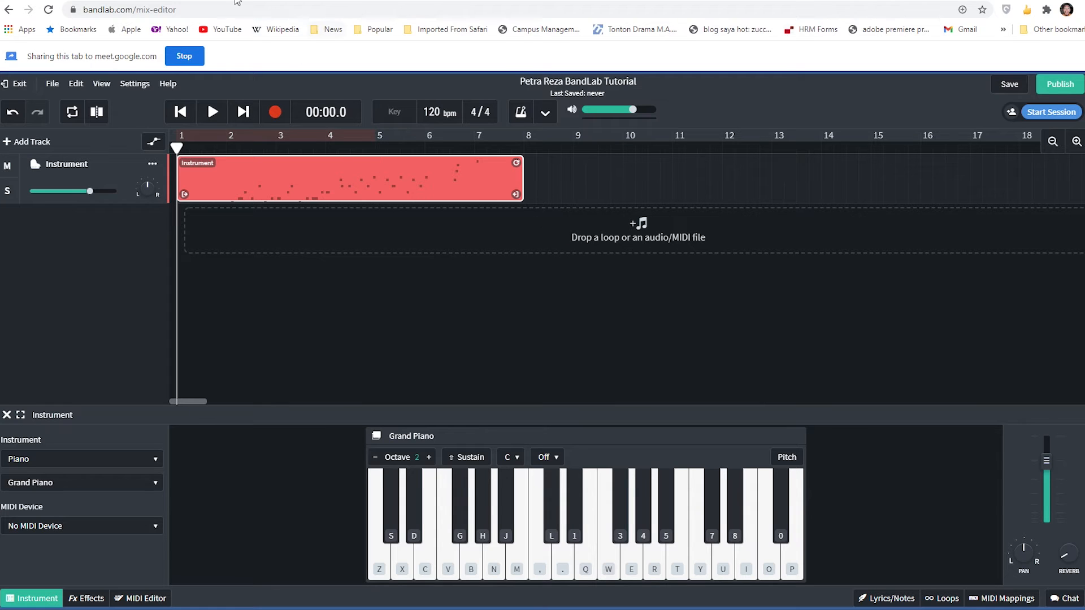
- Stop sharing the BandLab tab and switch to the Google Meet call to talk with the class
click(187, 56)
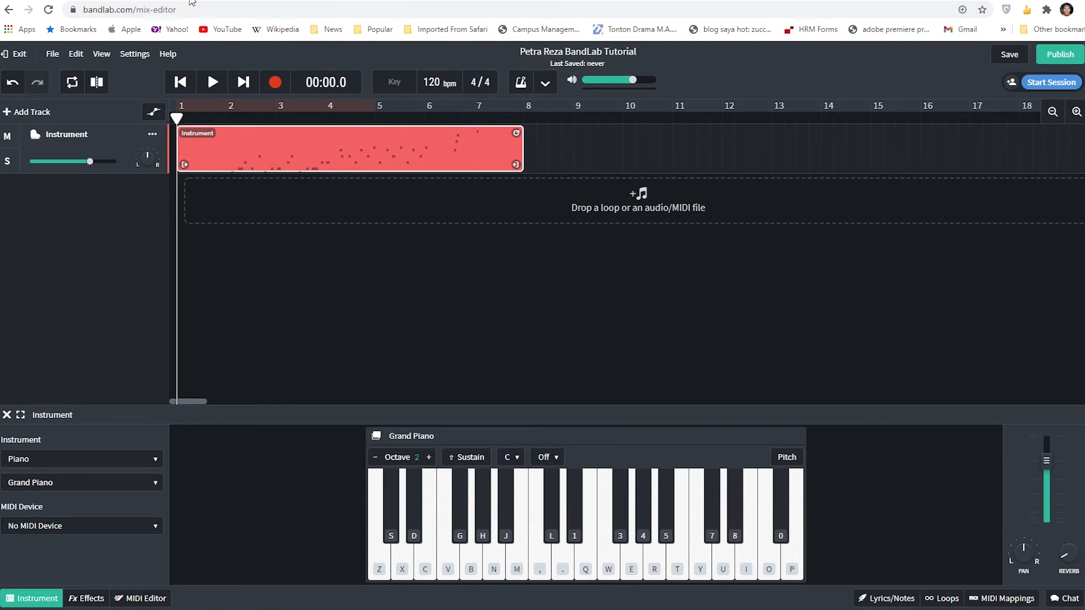
click(186, 0)
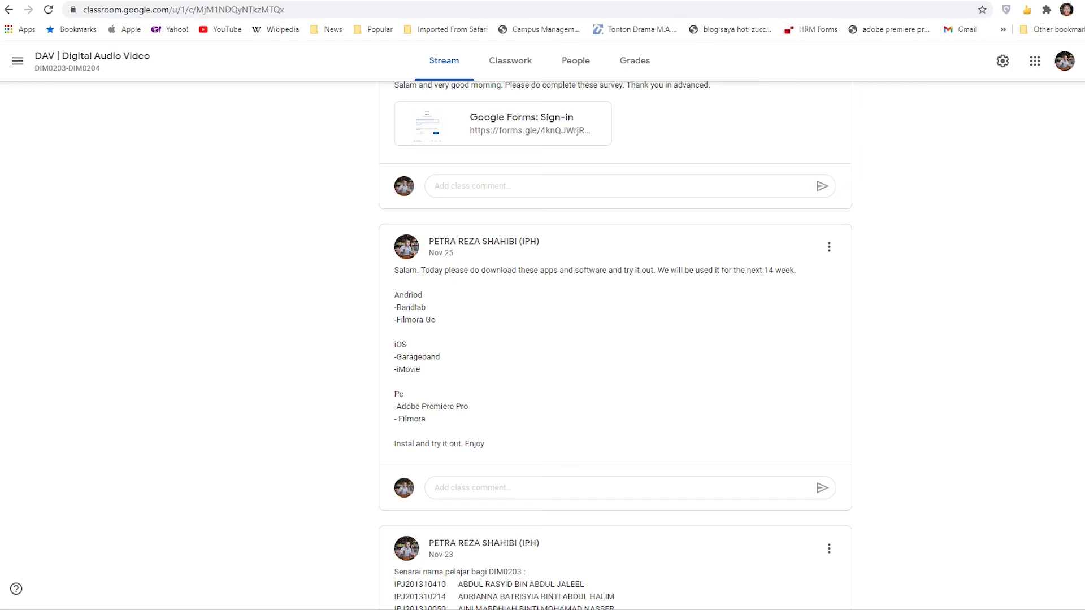
click(270, 1)
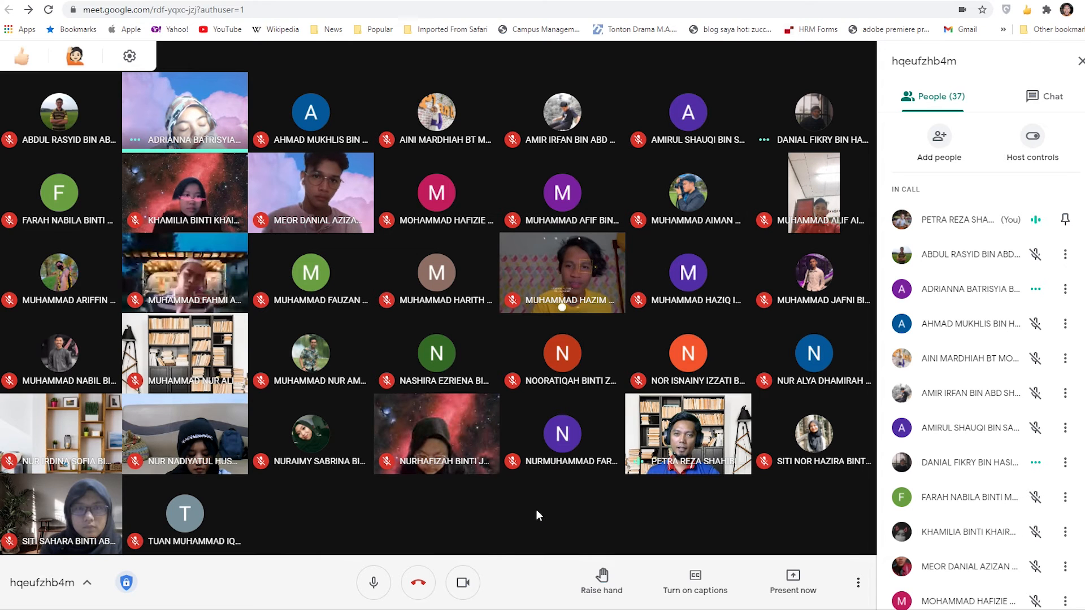
mouse_move(593, 408)
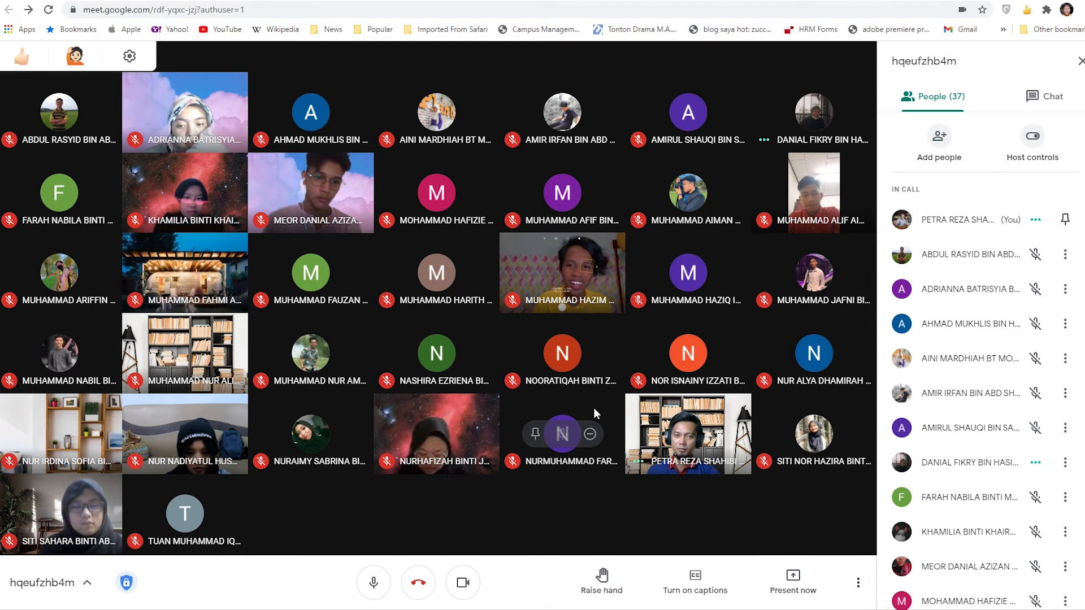
mouse_move(795, 304)
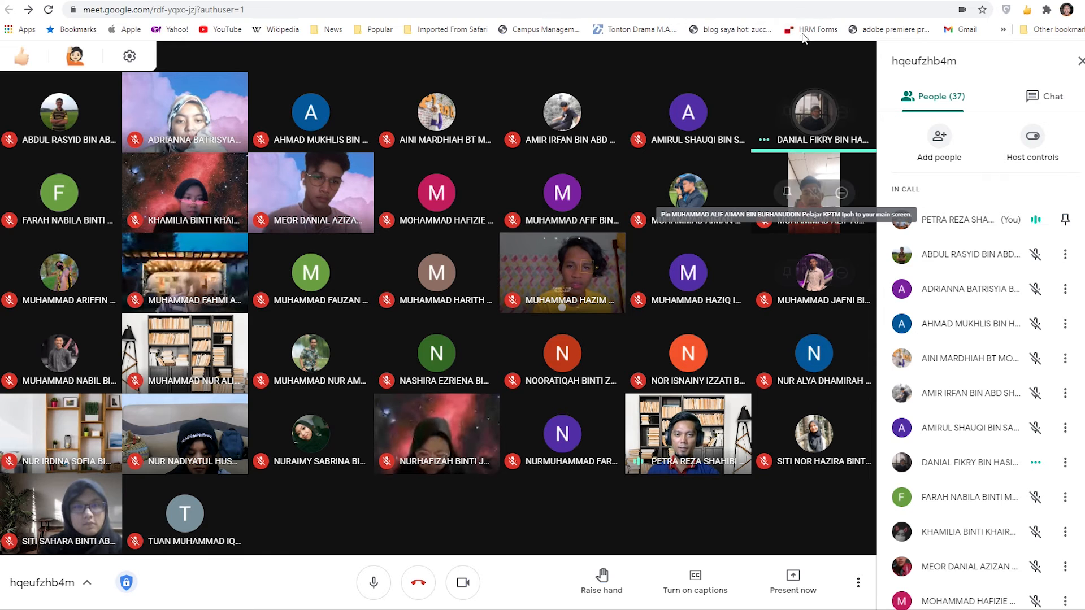
click(797, 585)
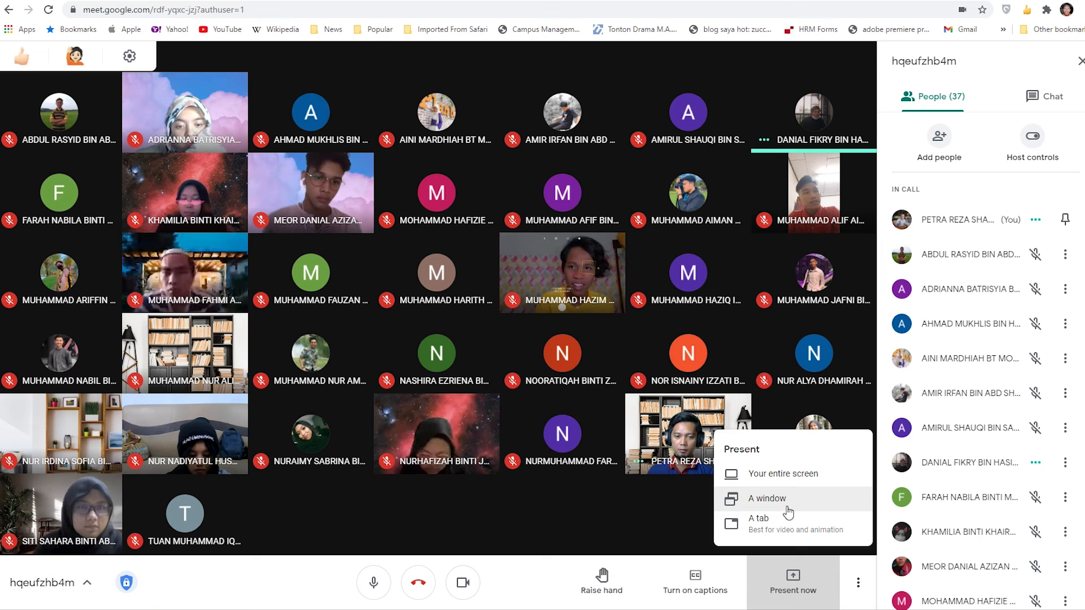
click(787, 500)
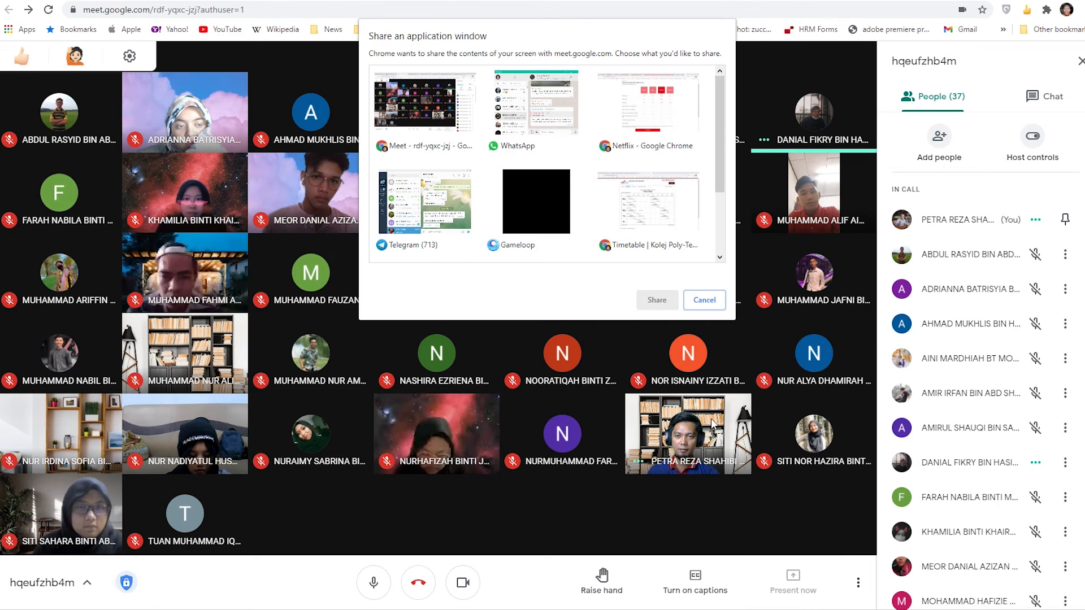
click(705, 300)
- Present the BandLab Mix Editor tab with shared audio in the Google Meet call and switch to it
click(791, 587)
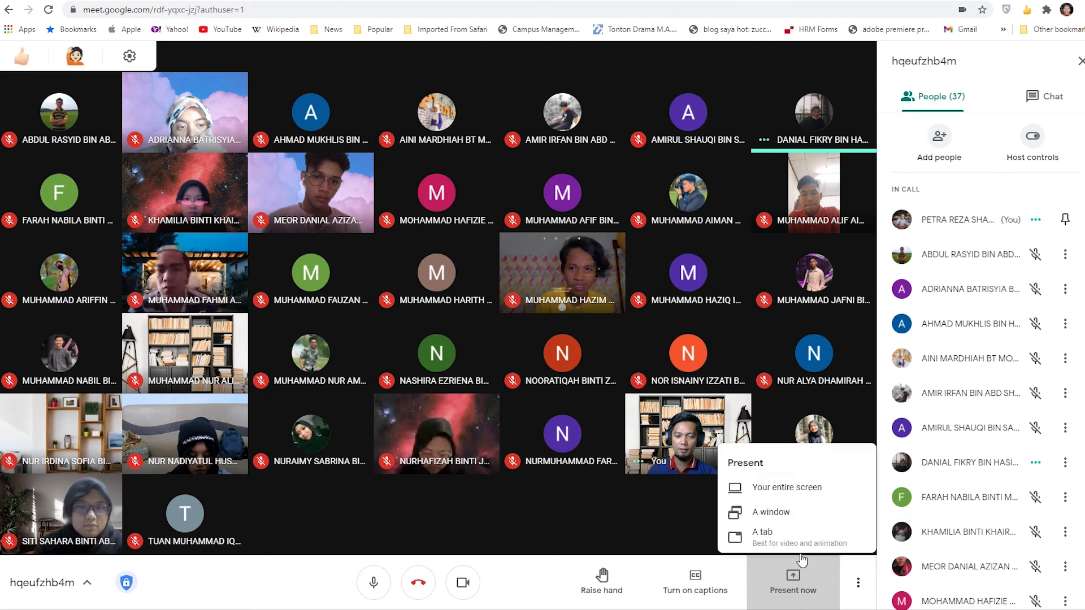
click(782, 525)
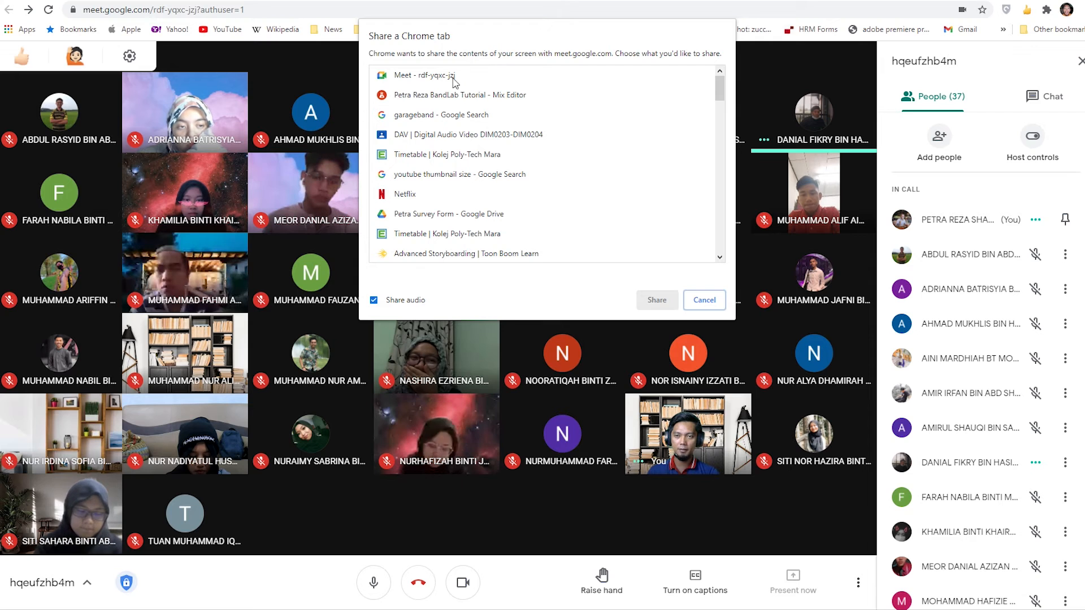
click(446, 95)
click(651, 301)
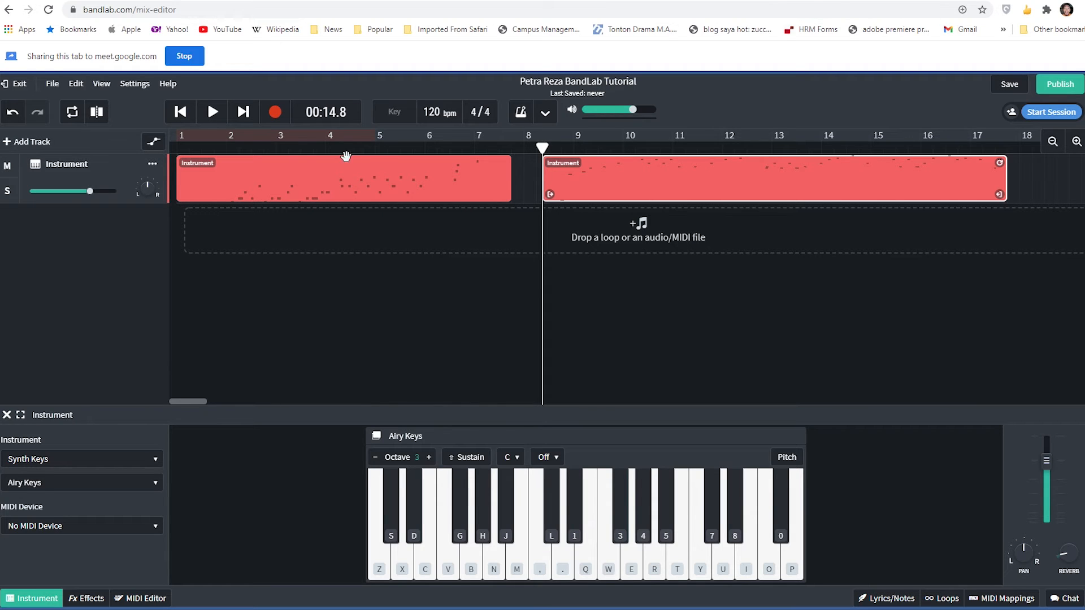
- Play the opening of the first region from the start of the timeline and pause at about 3 seconds
click(275, 175)
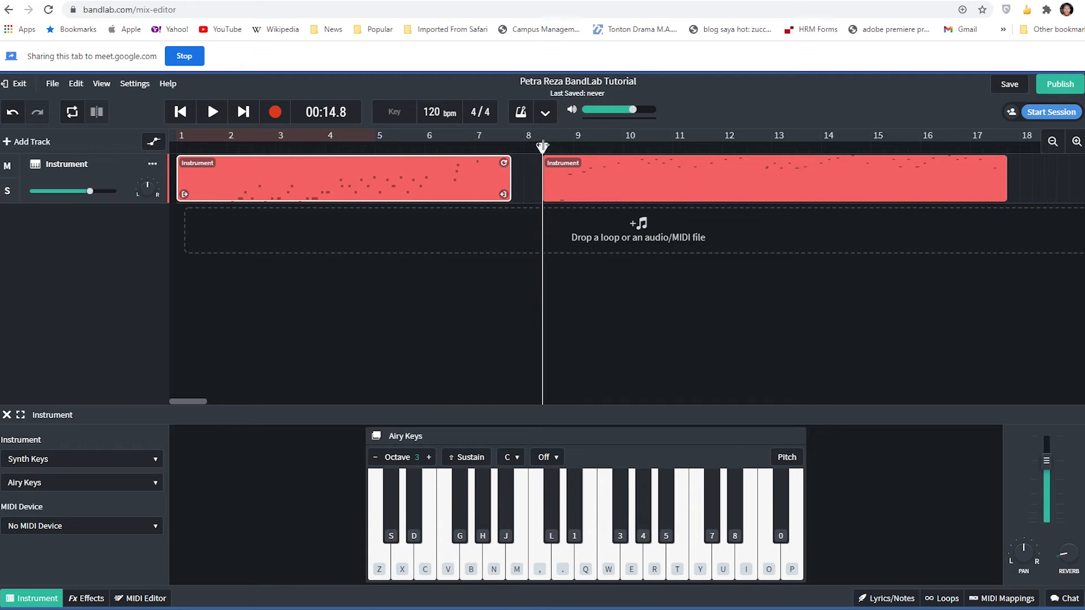
drag(429, 145, 537, 146)
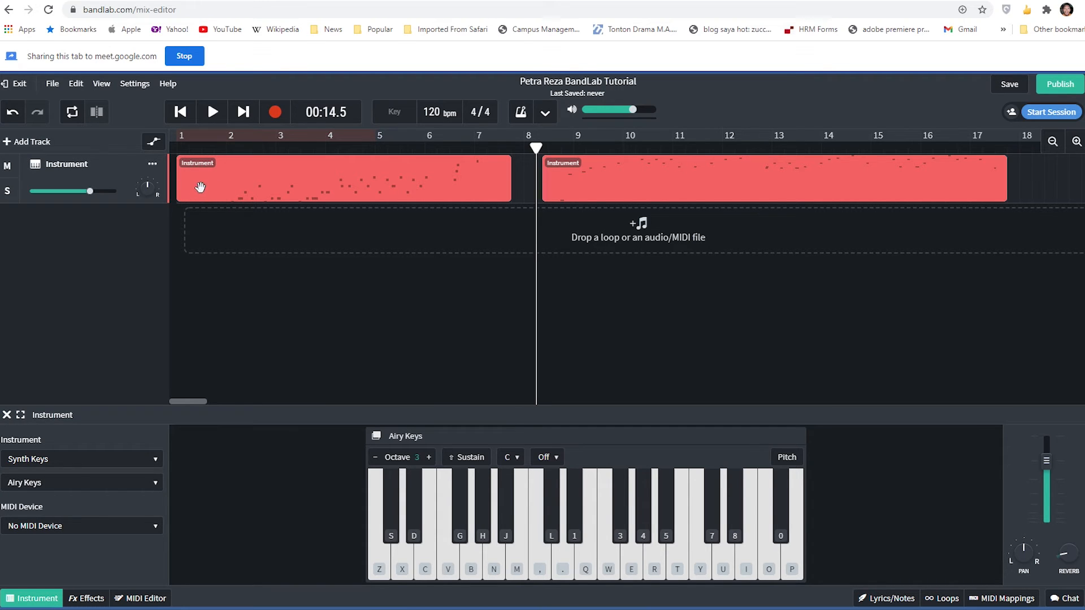
drag(536, 148, 155, 152)
key(space)
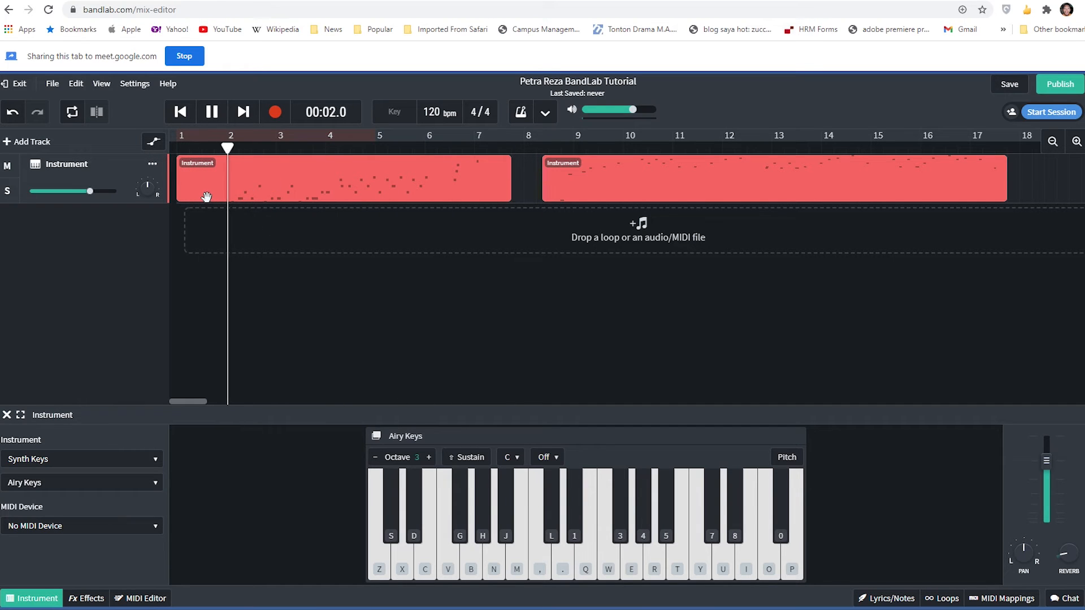
key(space)
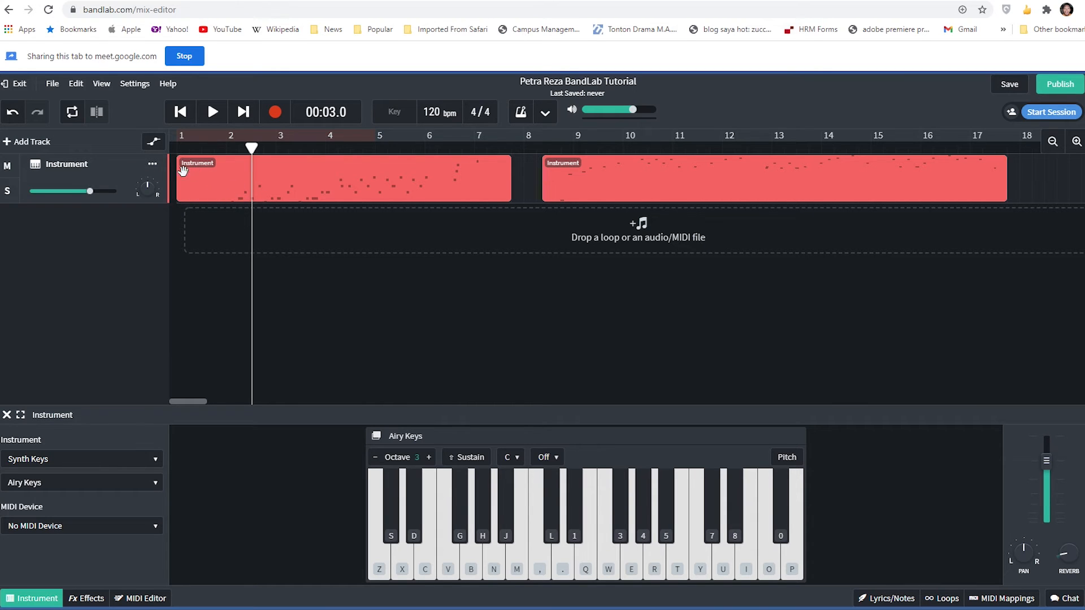
- Trim the first region's start to bar 2 and its end to about bar 7
click(212, 178)
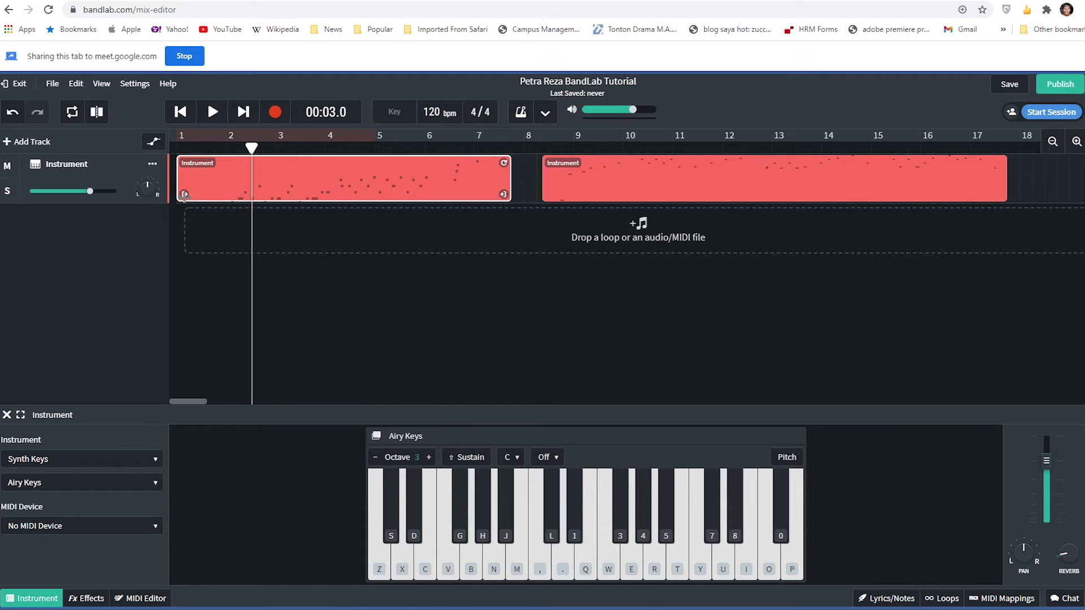
drag(183, 194, 234, 194)
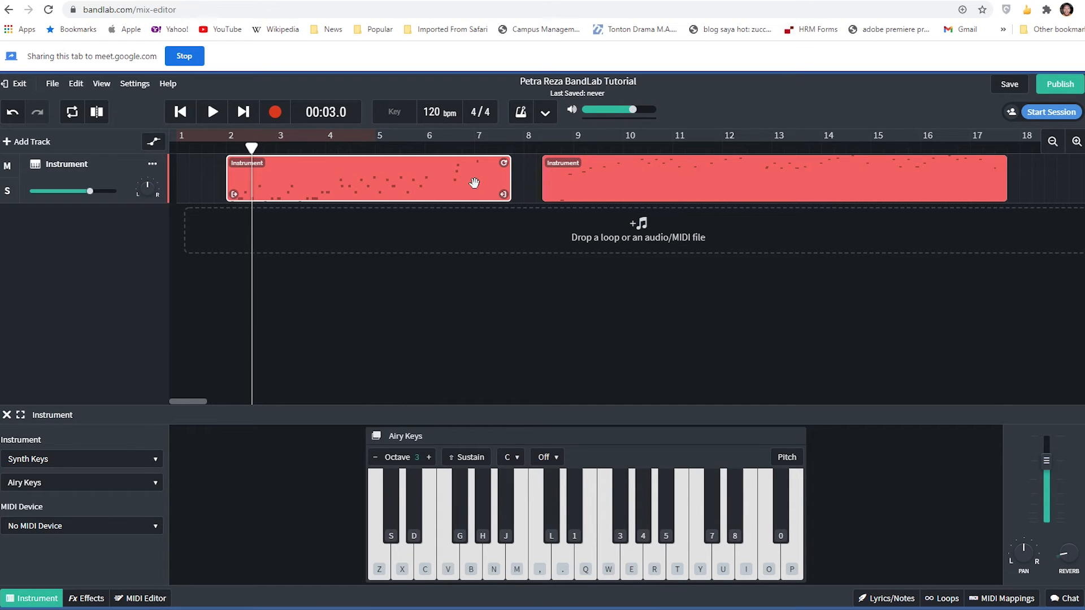
drag(504, 194, 481, 194)
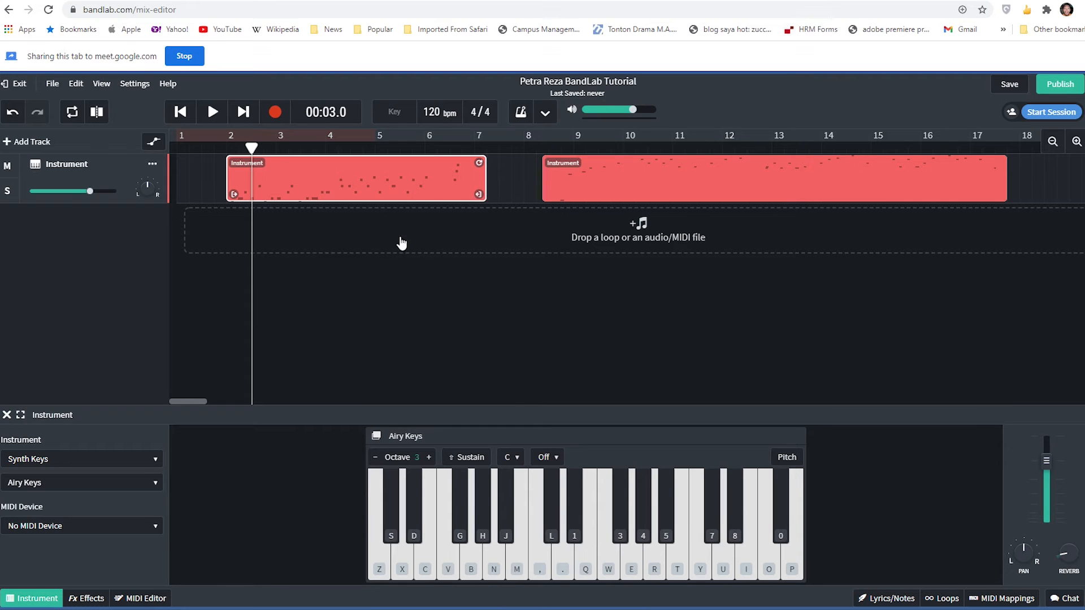
click(524, 194)
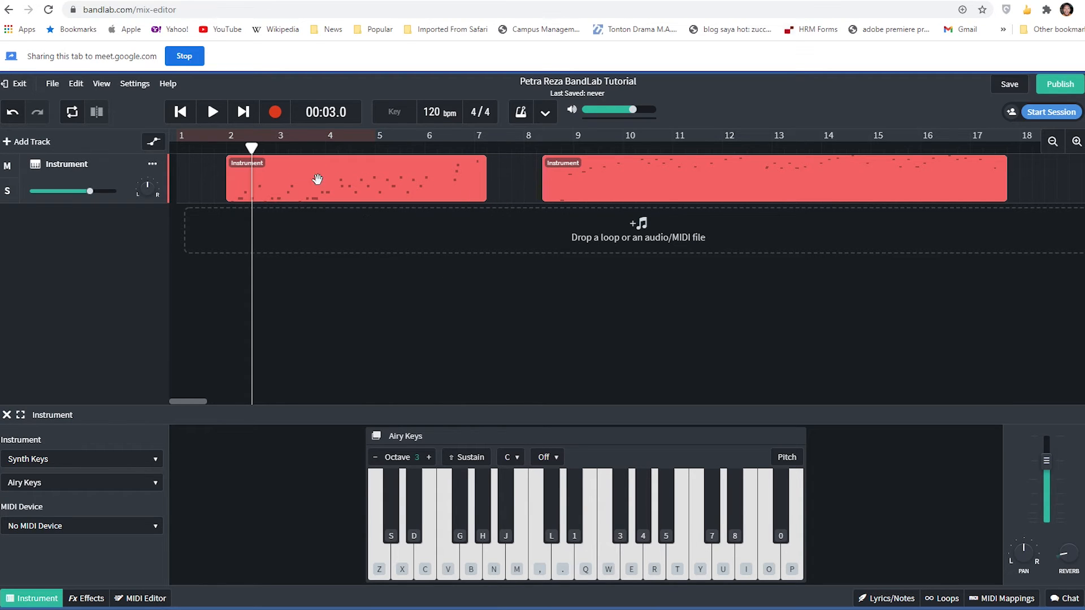
- Move the first region to the start of the timeline and the second region earlier, starting at about bar 7.5
drag(356, 175, 283, 170)
click(480, 198)
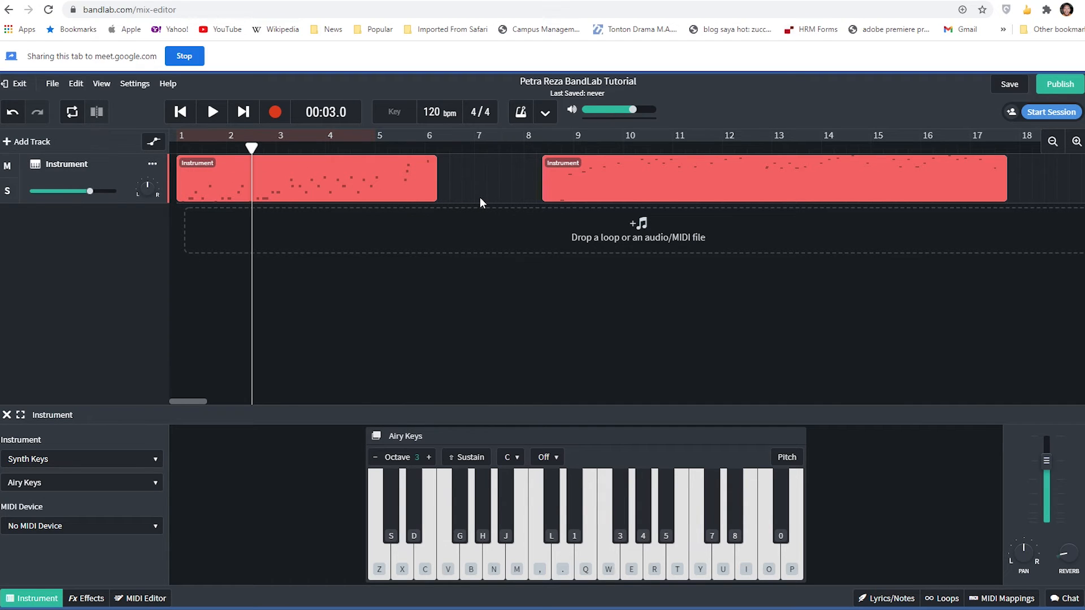
mouse_move(635, 182)
mouse_down()
mouse_move(1047, 186)
mouse_move(647, 181)
mouse_up()
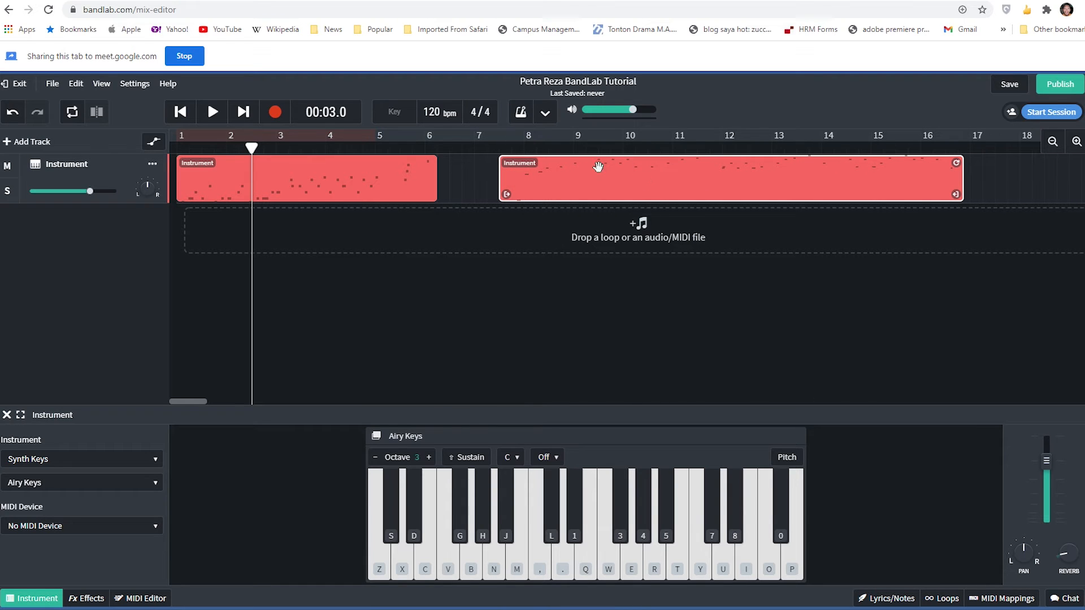
click(488, 154)
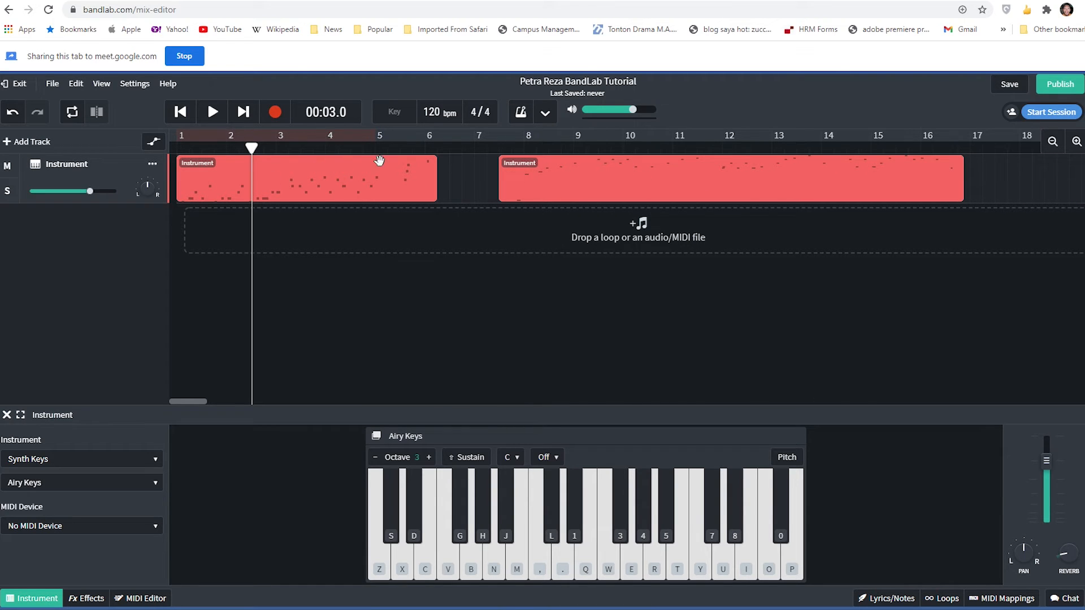
- Play part of the second region to find a cut point and trim its end to the playhead at 00:21.8
mouse_move(252, 149)
mouse_down()
mouse_move(748, 172)
mouse_move(698, 172)
mouse_up()
key(space)
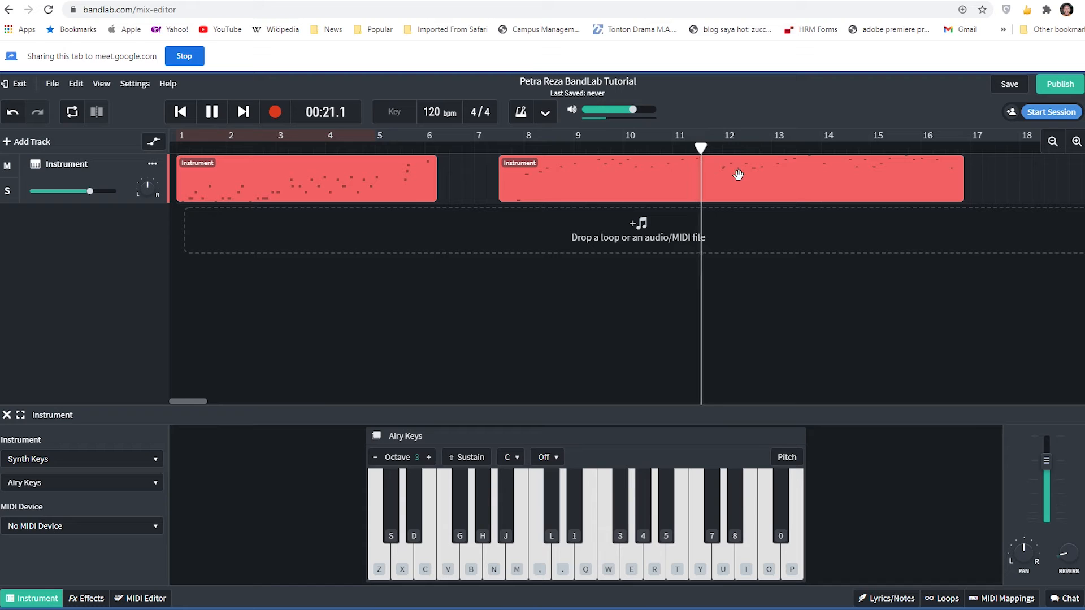
key(space)
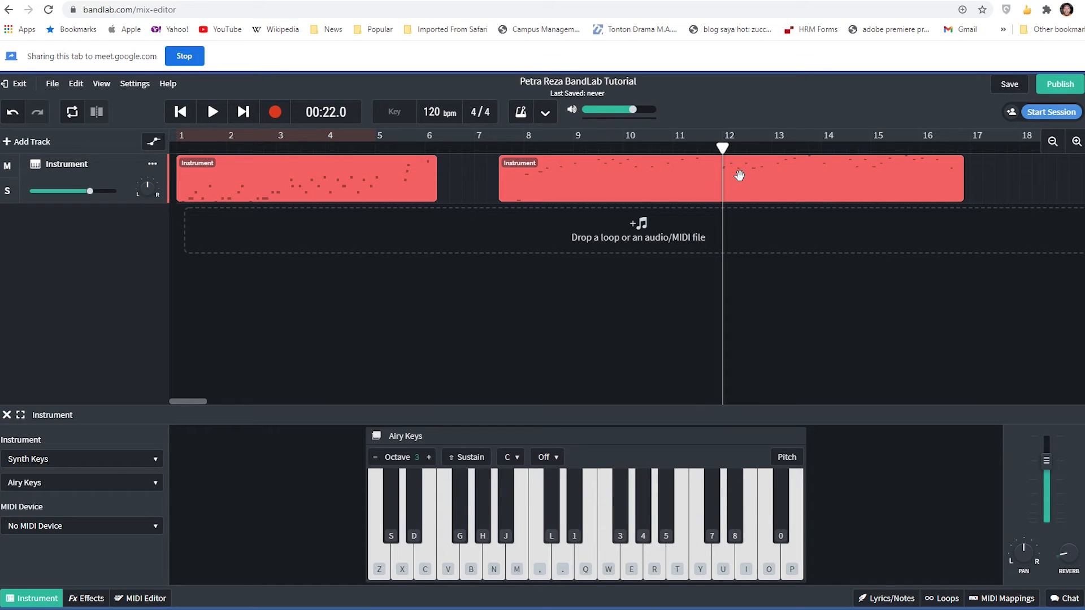
drag(723, 148, 717, 148)
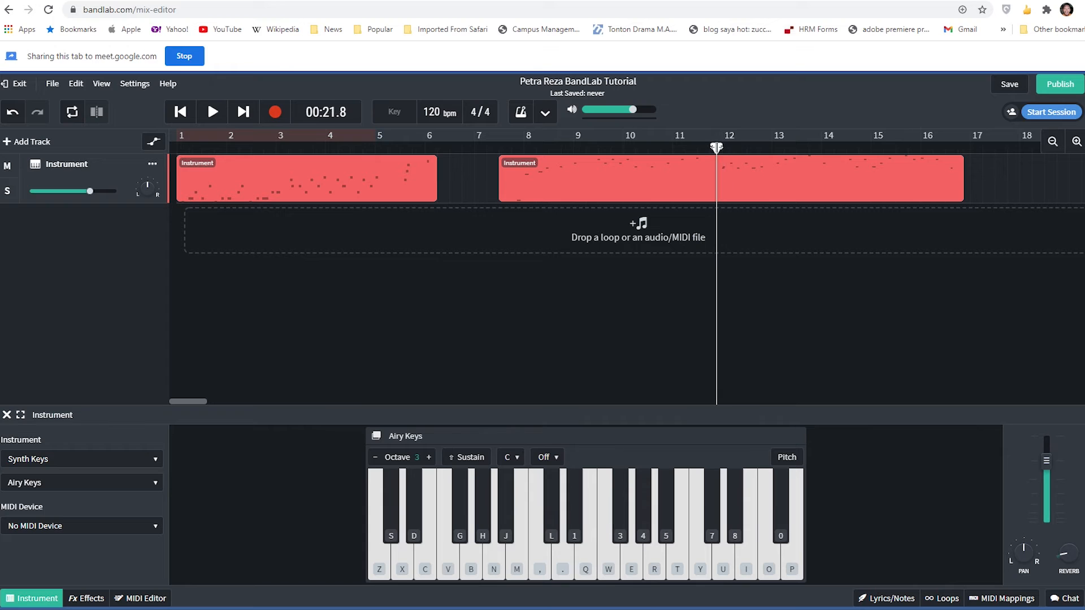
click(921, 184)
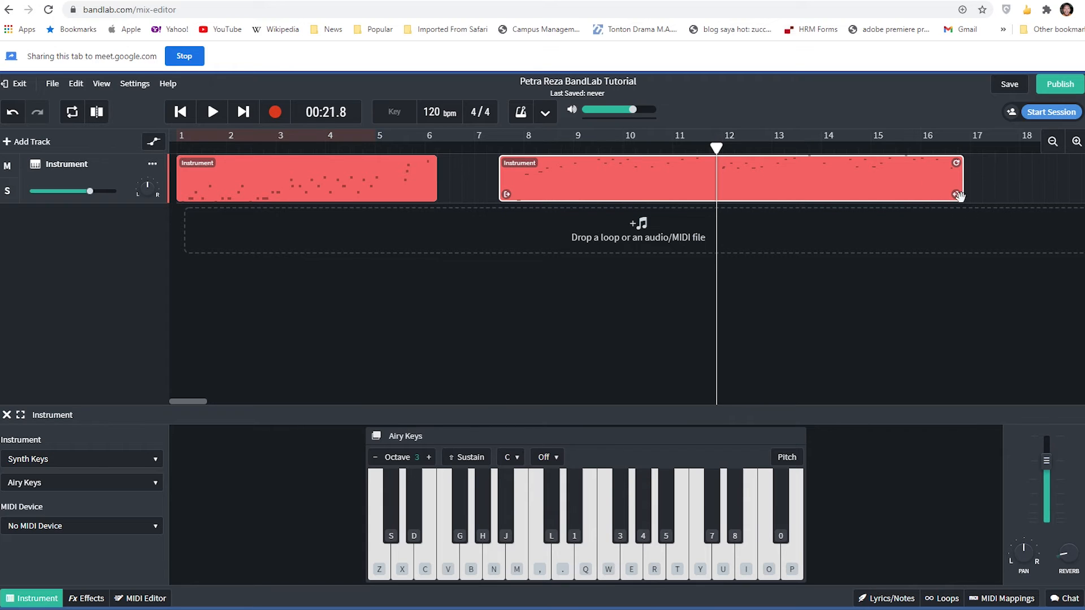
drag(955, 195, 710, 212)
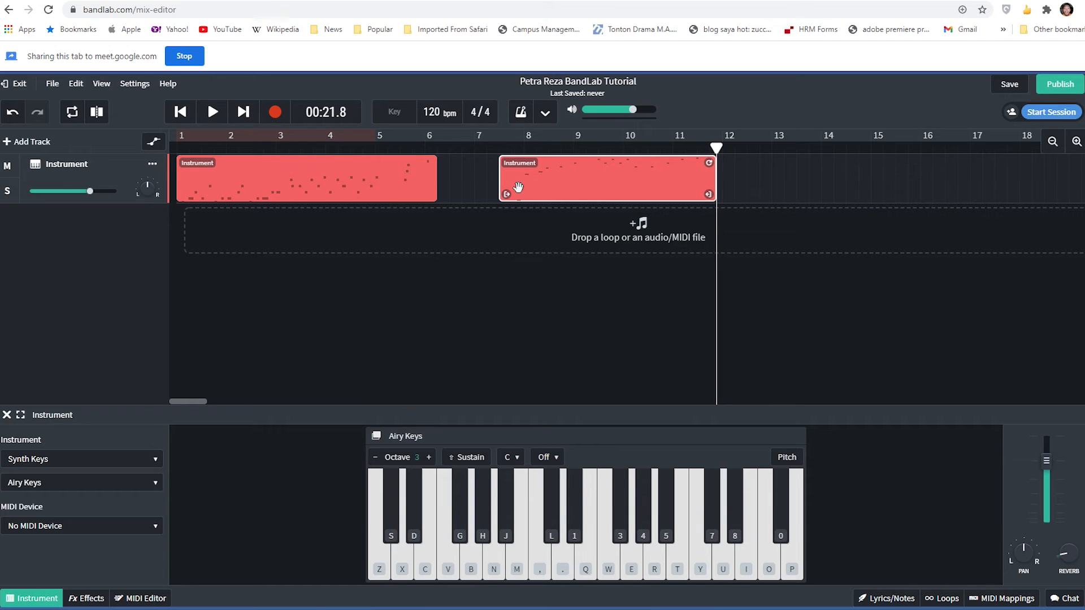
- Move the second region earlier so it directly adjoins the end of the first region
click(615, 147)
drag(669, 190, 607, 195)
click(718, 184)
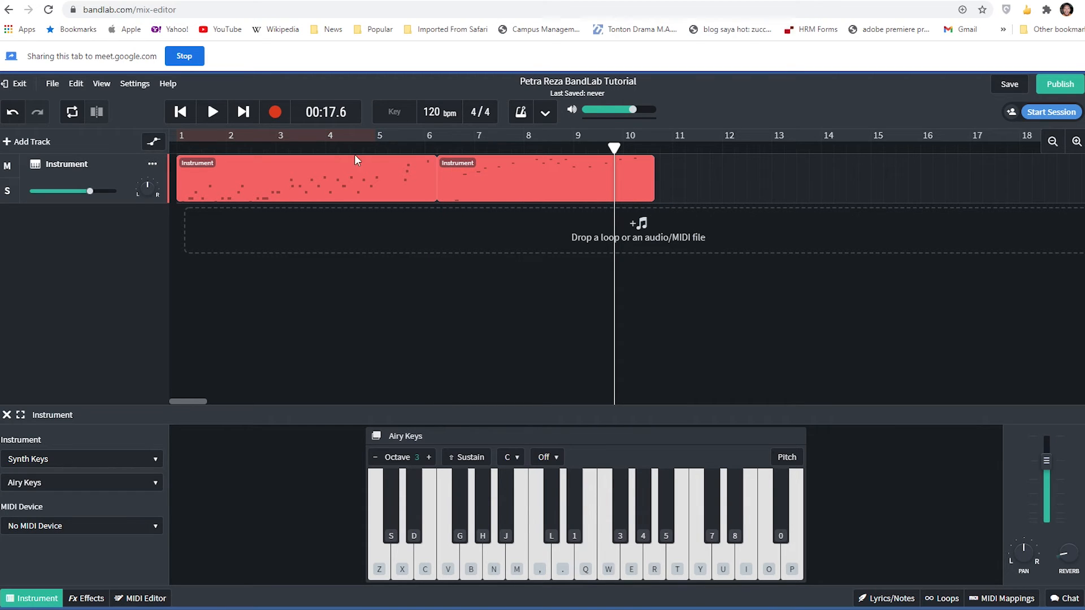
- Play the joined regions from about bar 5 across the join and pause at 00:16.8
click(375, 149)
key(space)
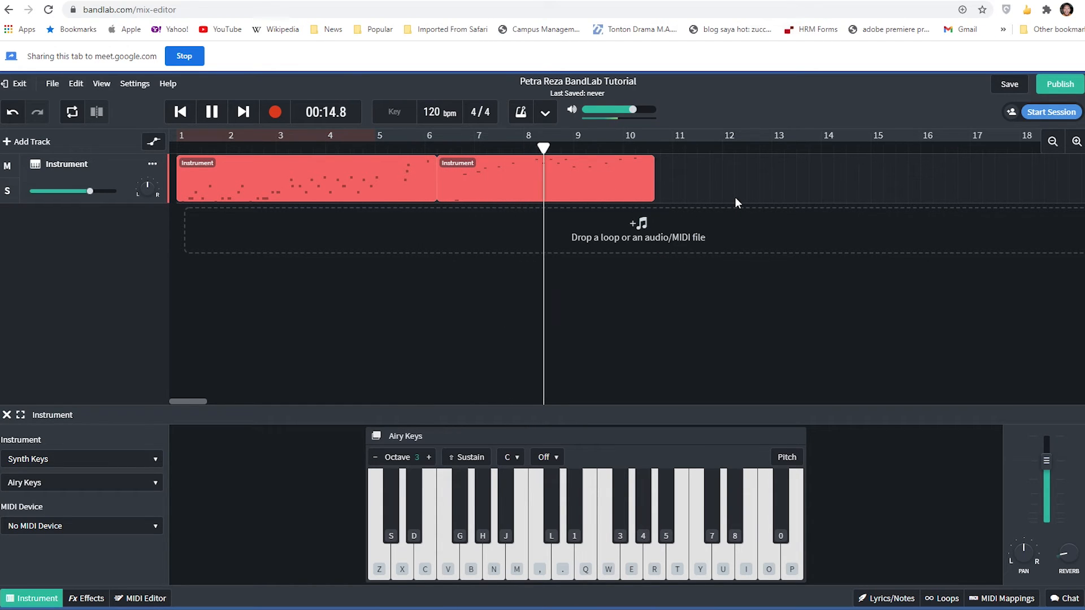
key(space)
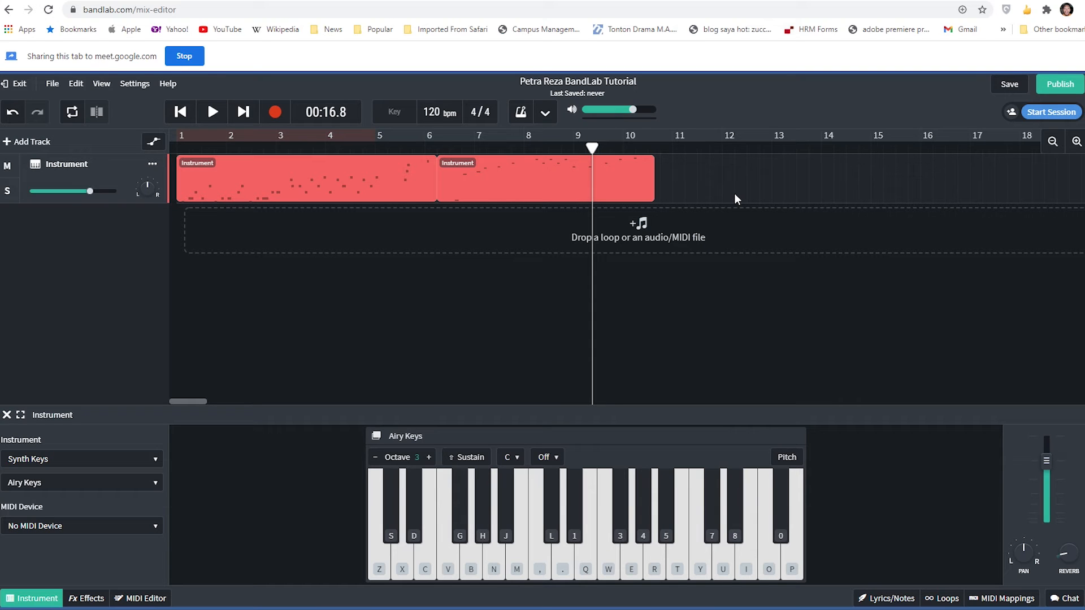
drag(735, 185, 361, 190)
click(734, 196)
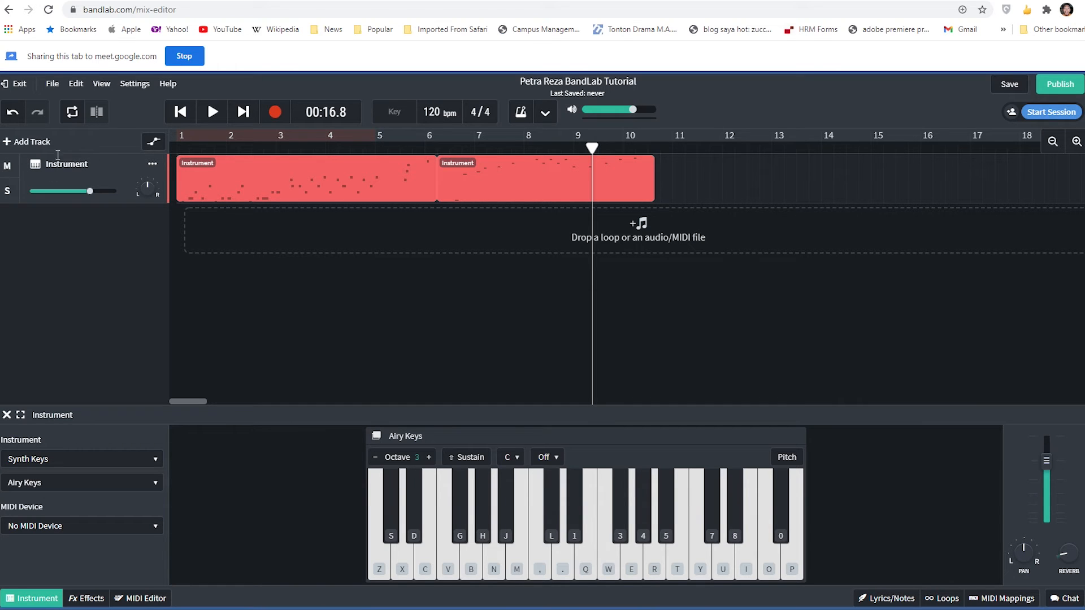
- Add a second virtual instrument track to the project
right_click(45, 265)
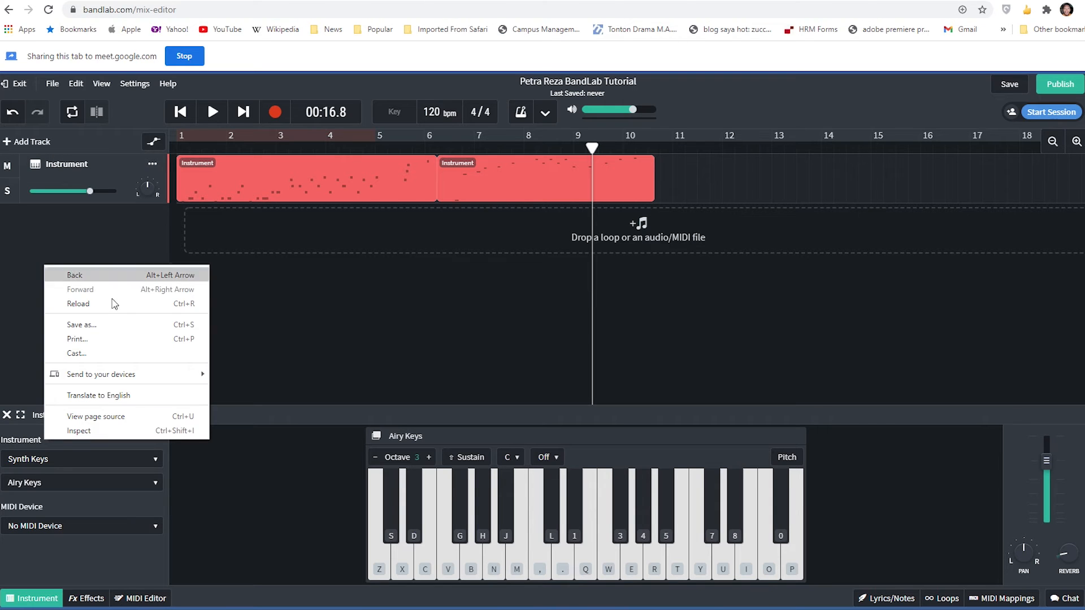
click(78, 233)
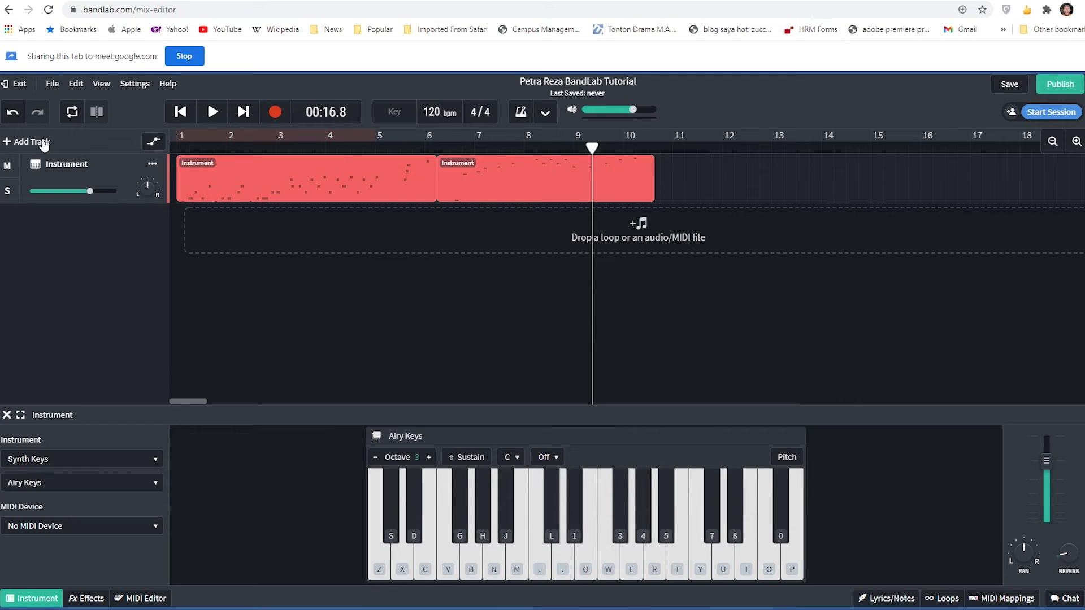
click(11, 143)
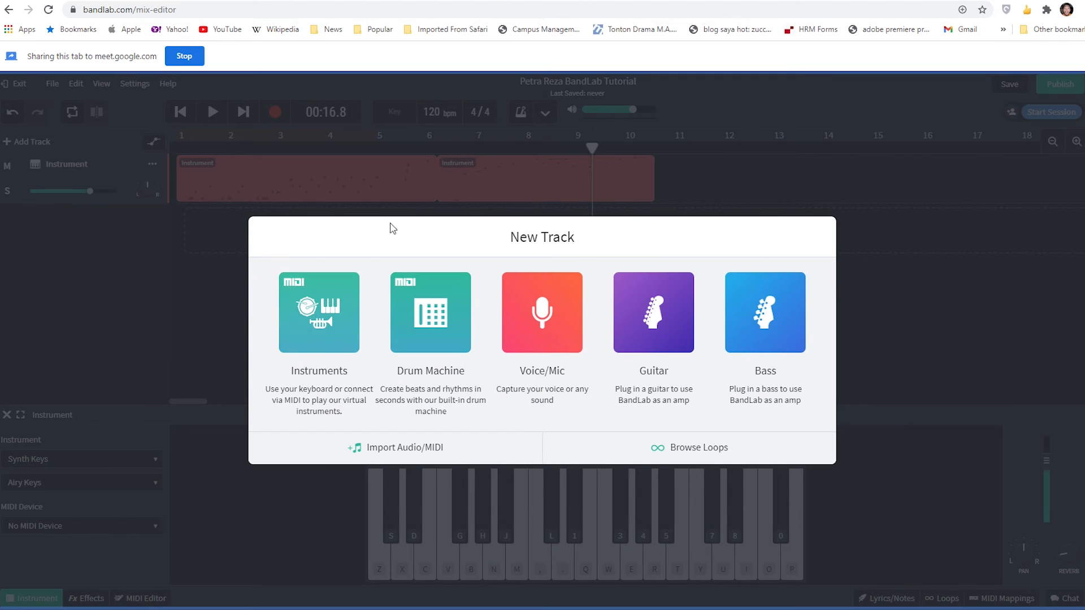
click(321, 339)
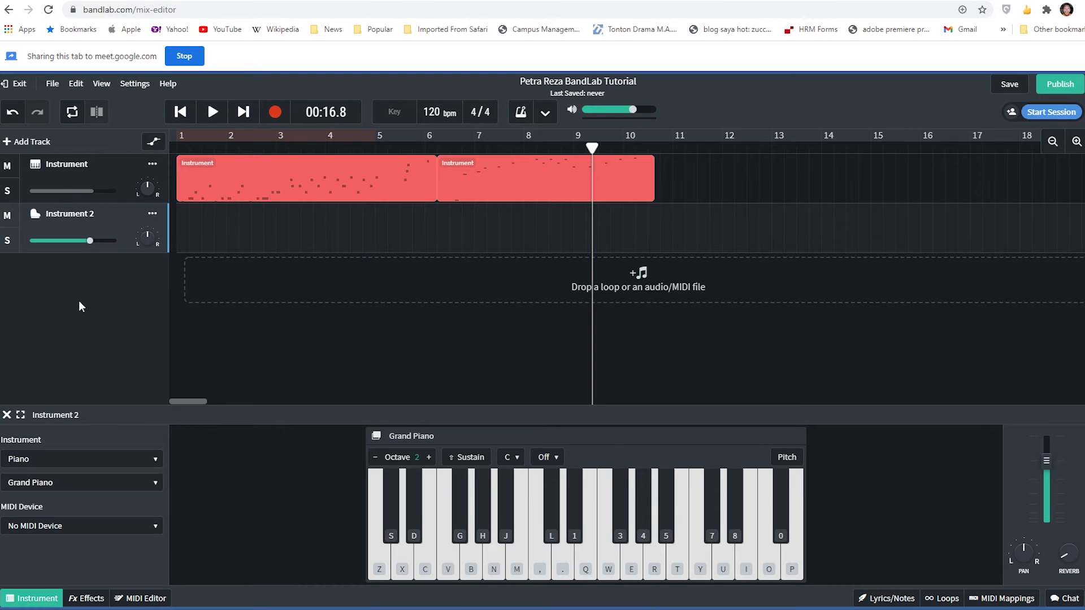
- Rename the first track as Piano 1 and the second track as Drum Kit 2
click(78, 164)
double_click(78, 164)
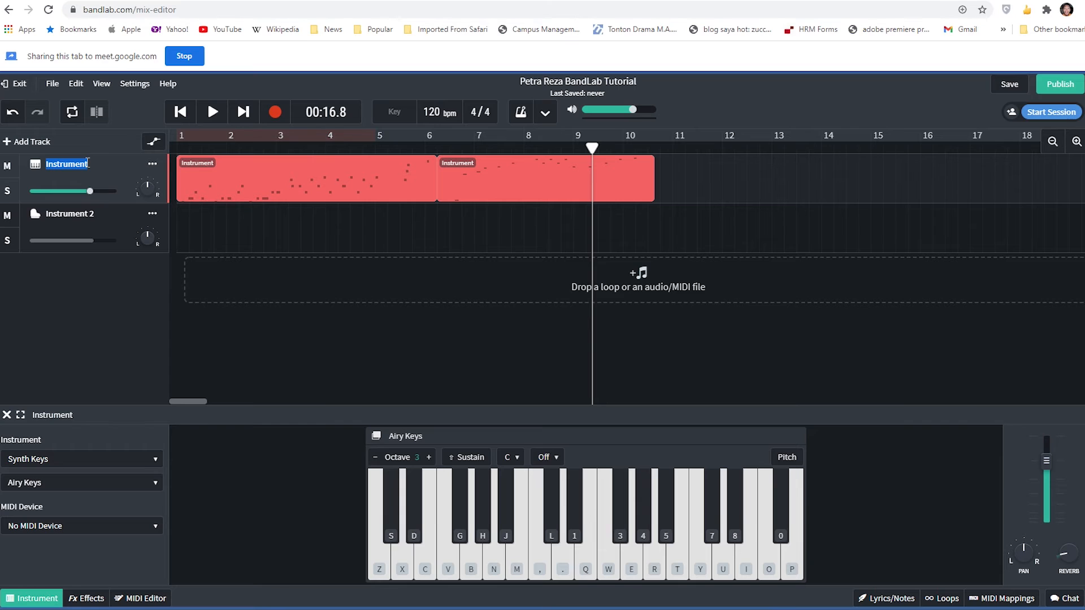
text(Piano 1)
click(68, 215)
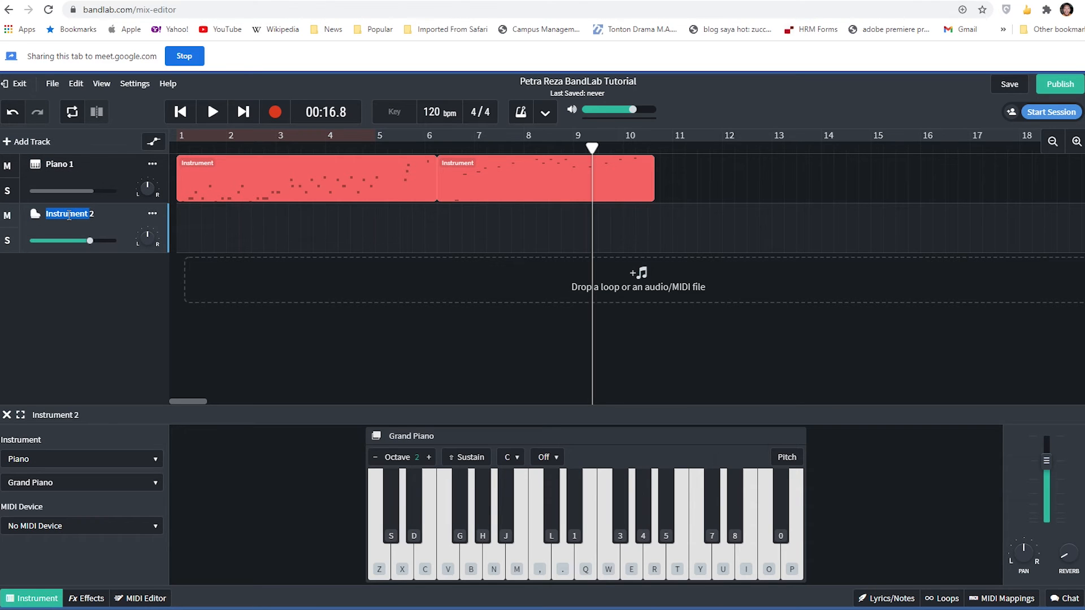
text(Drum)
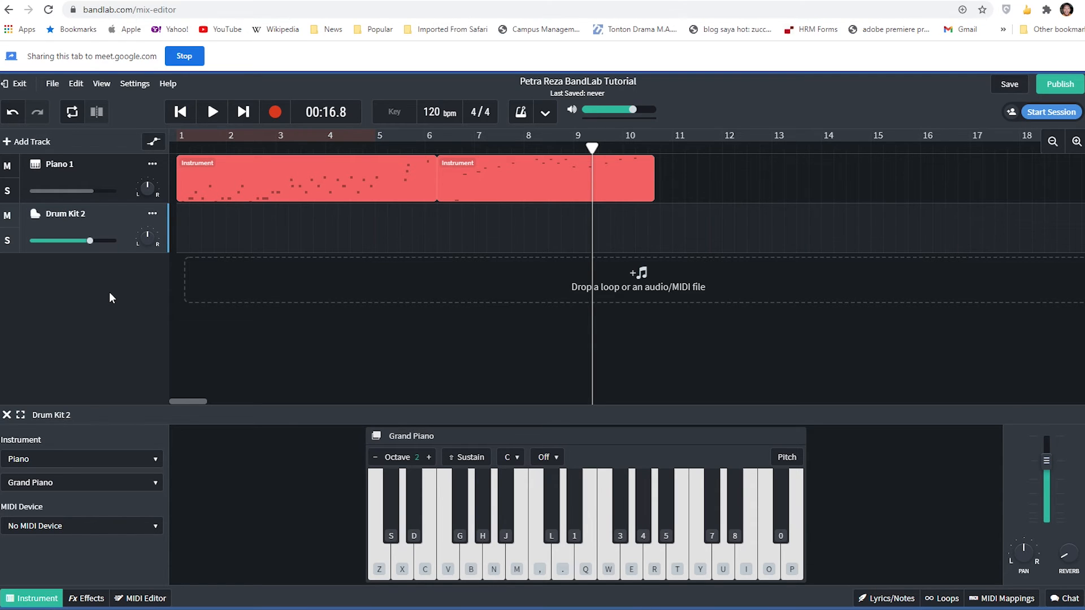
- Change the Drum Kit 2 track color to yellow
click(153, 215)
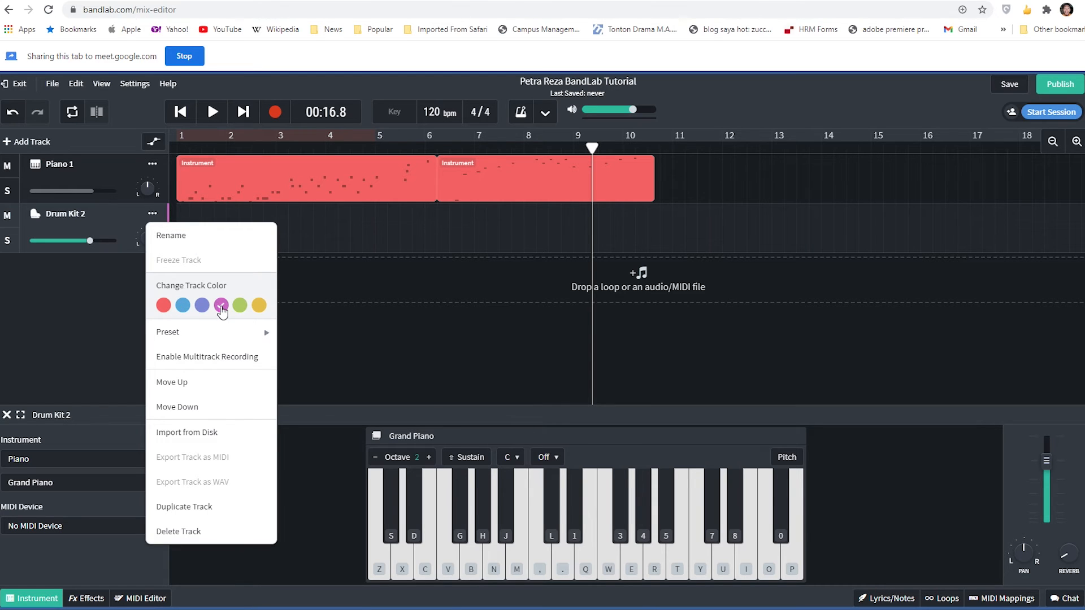
click(259, 306)
click(76, 312)
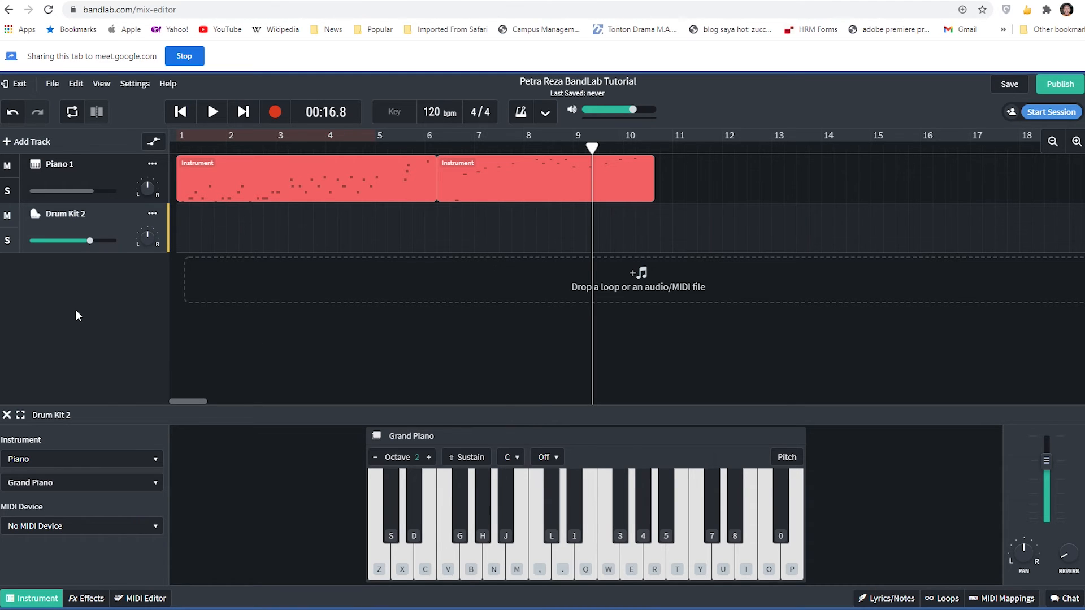
click(183, 177)
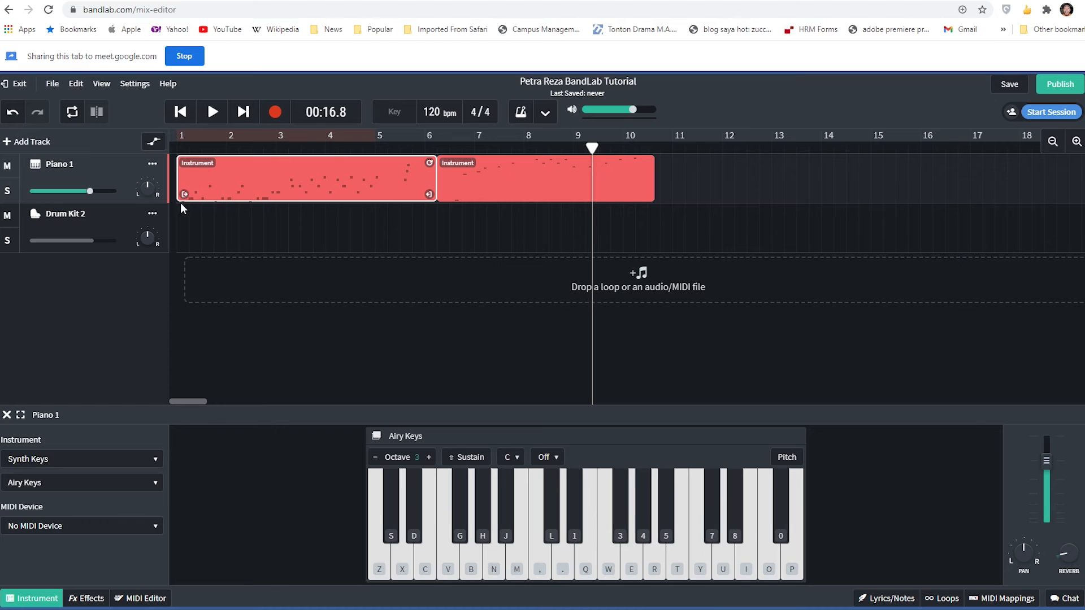
click(502, 193)
drag(536, 178, 594, 154)
mouse_move(144, 236)
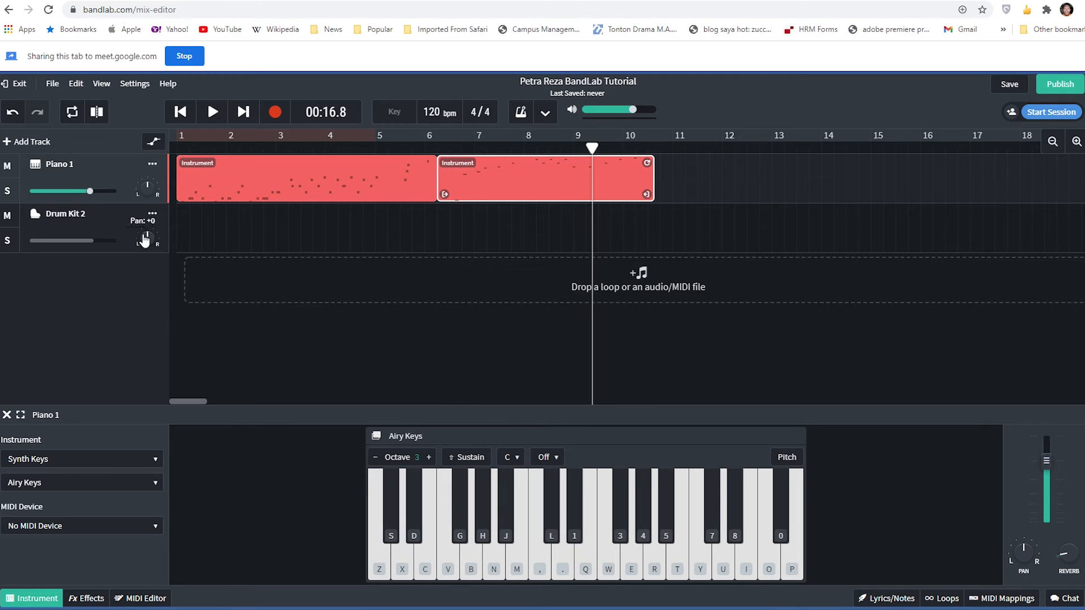
click(107, 225)
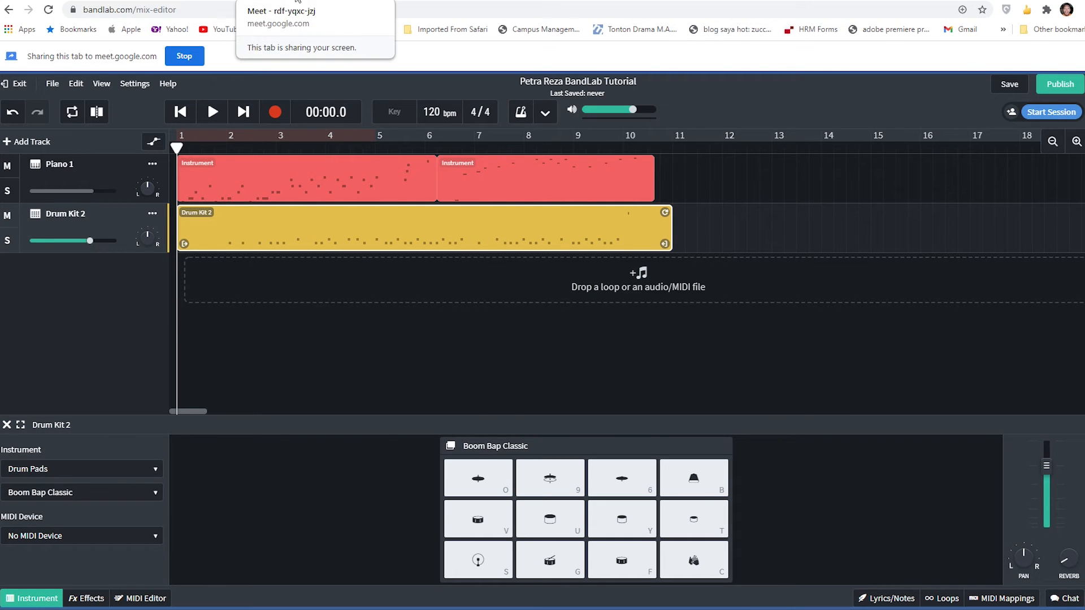
- Switch to the Google Meet call, turn on the camera and return to the BandLab project
click(297, 1)
click(452, 588)
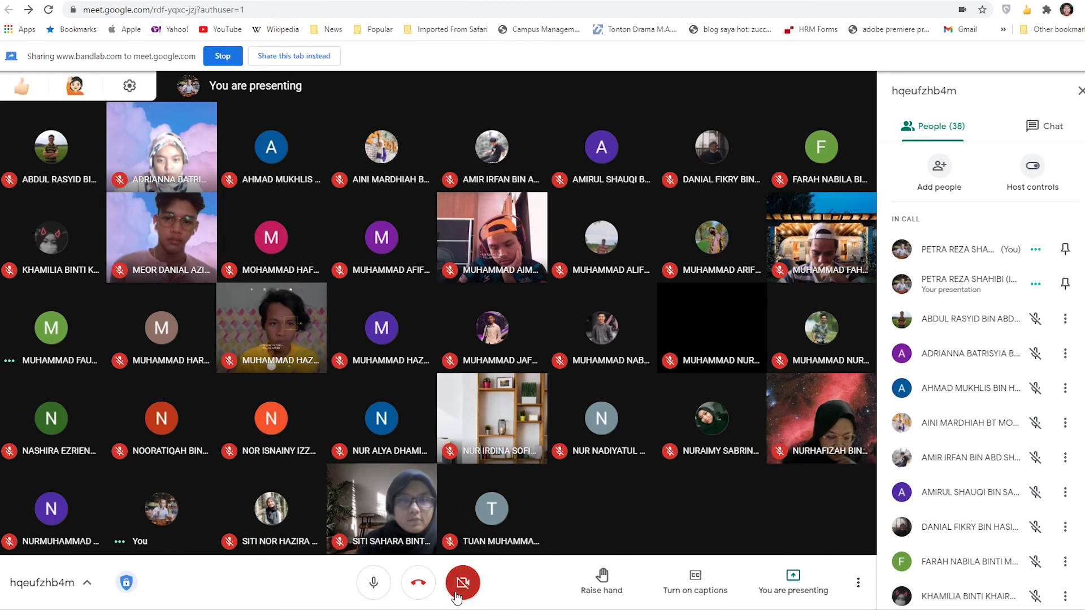
click(762, 1)
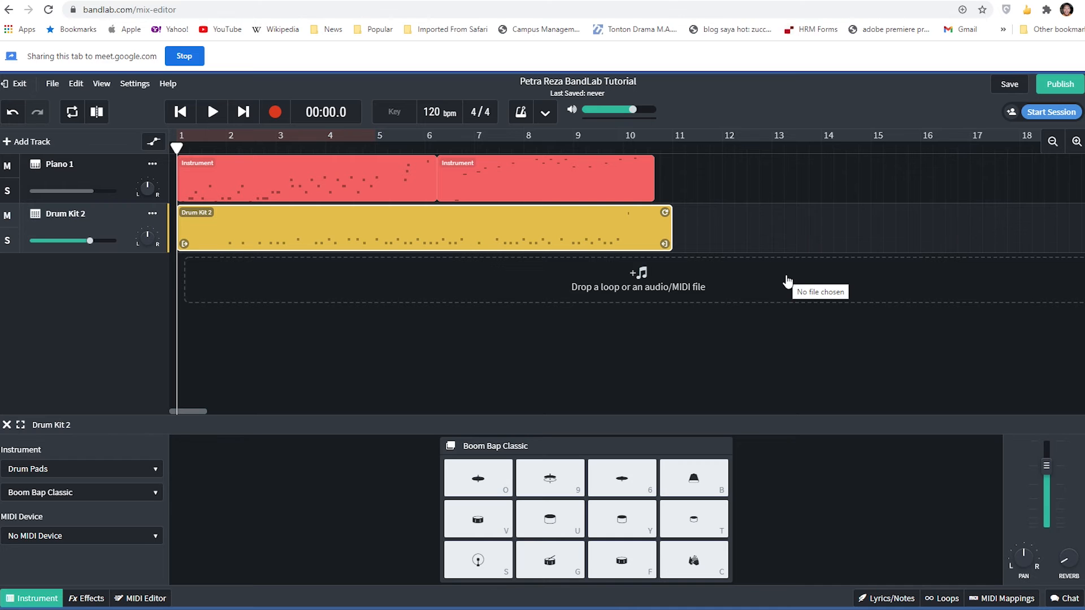
- Admit the waiting participant to the Google Meet call and go back to the BandLab Mix Editor
click(326, 2)
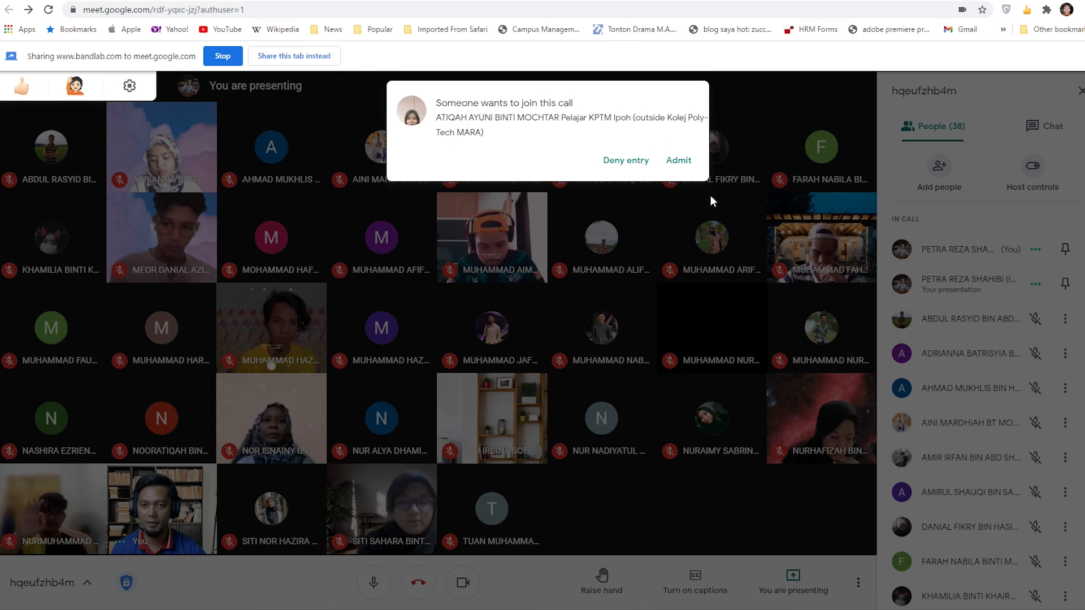
click(682, 161)
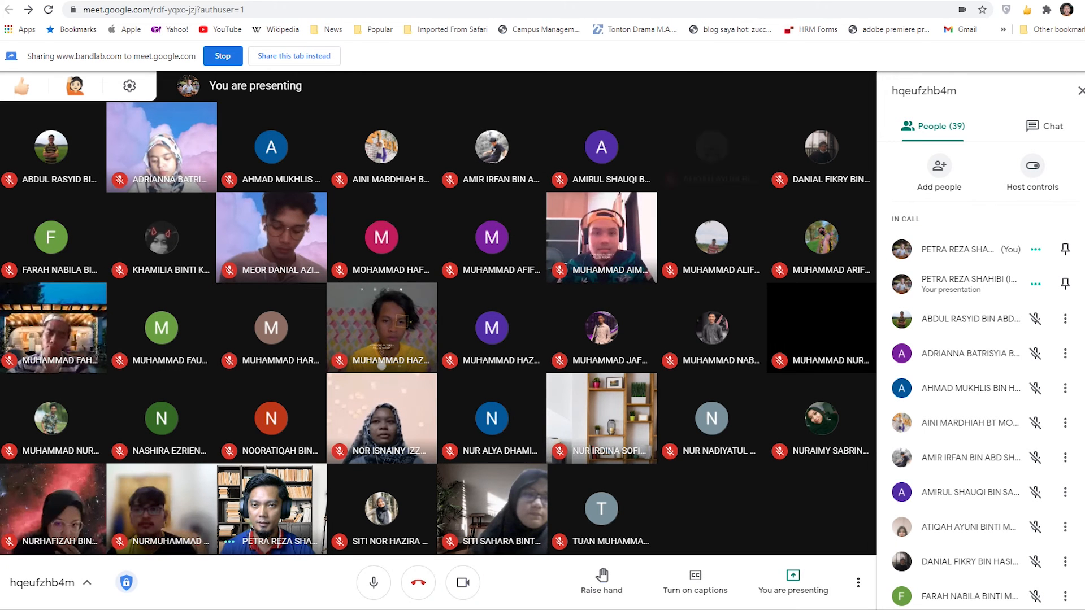
click(755, 1)
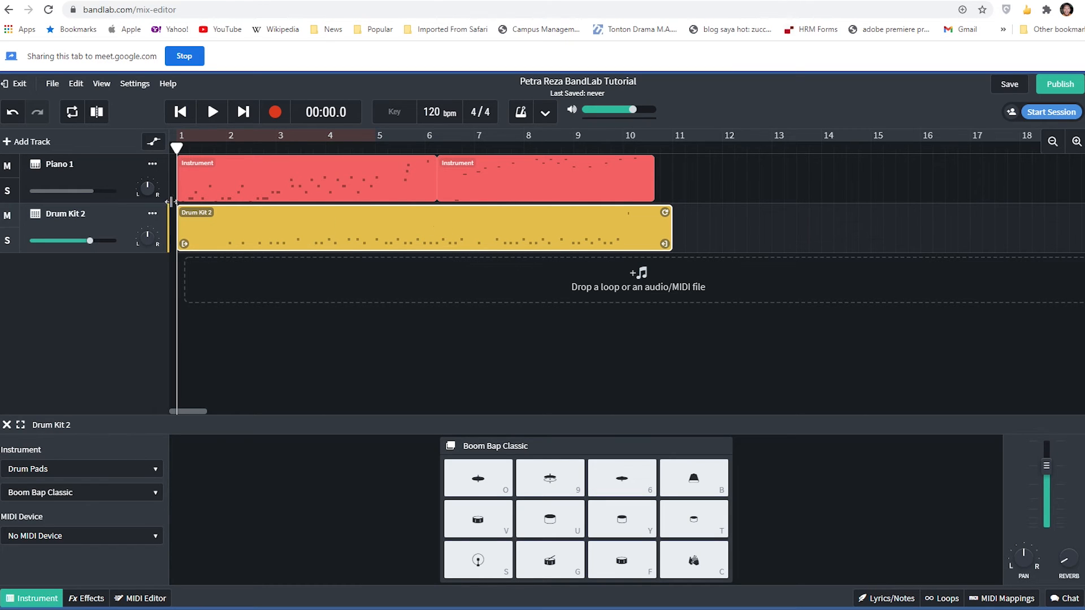
- View the Drum Kit 2 track options, close them, and play both tracks from the start, pausing at 00:08.6
click(153, 214)
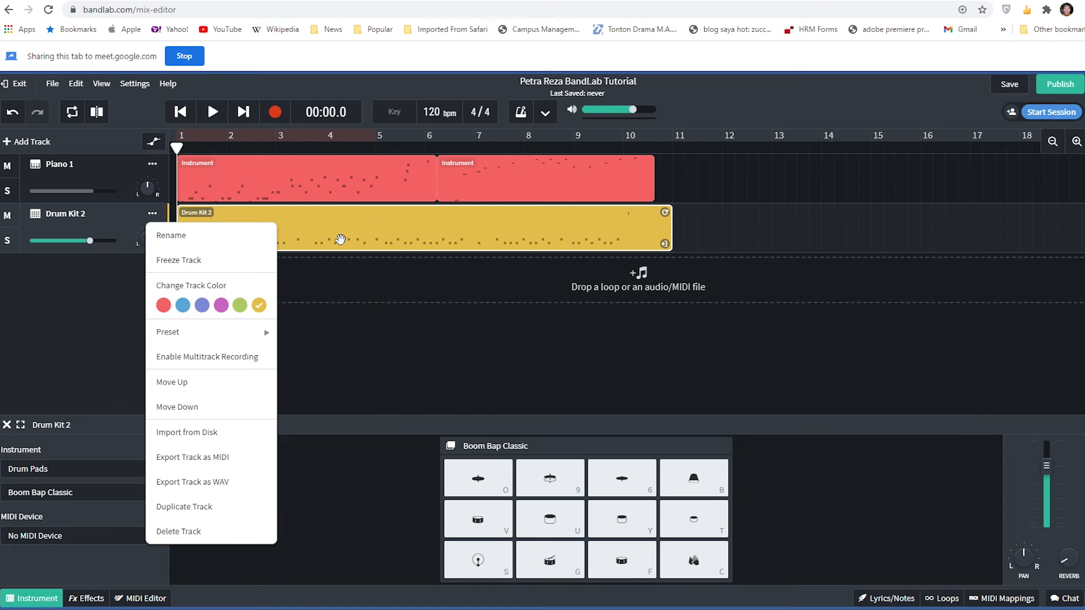
click(695, 231)
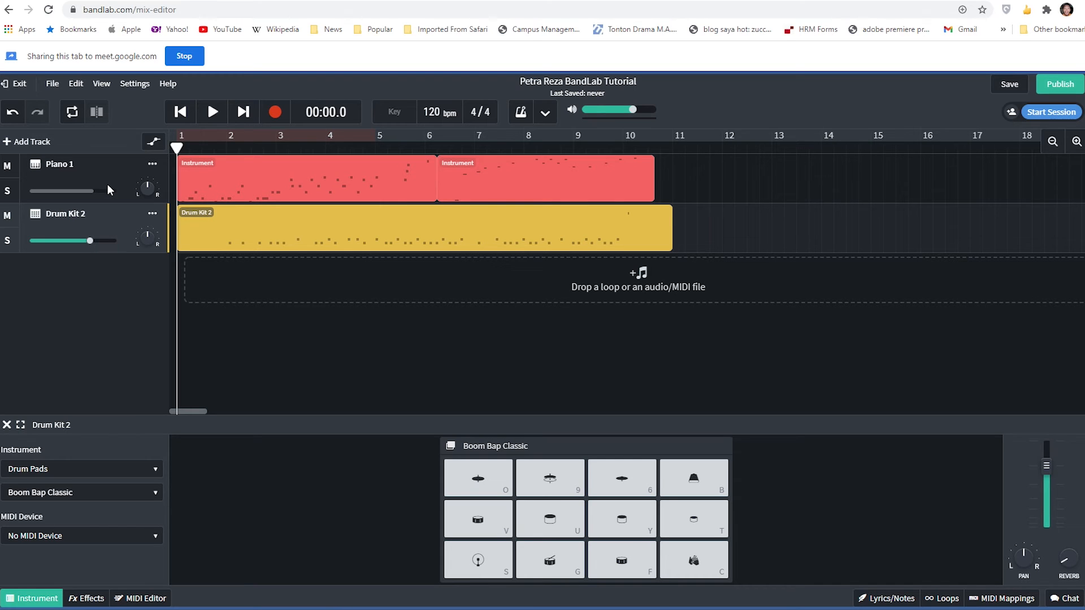
key(space)
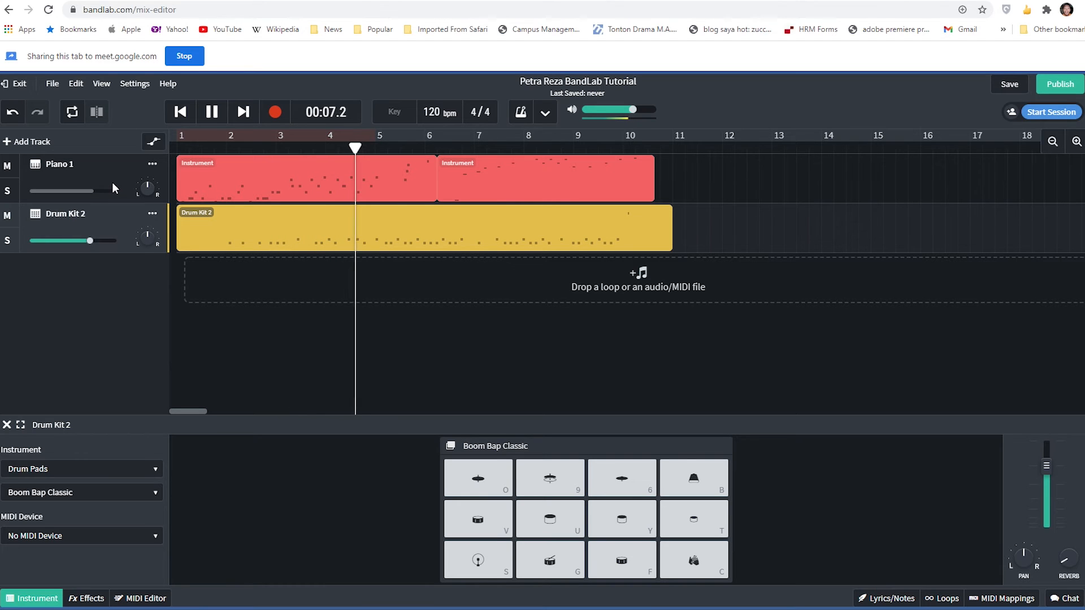
key(space)
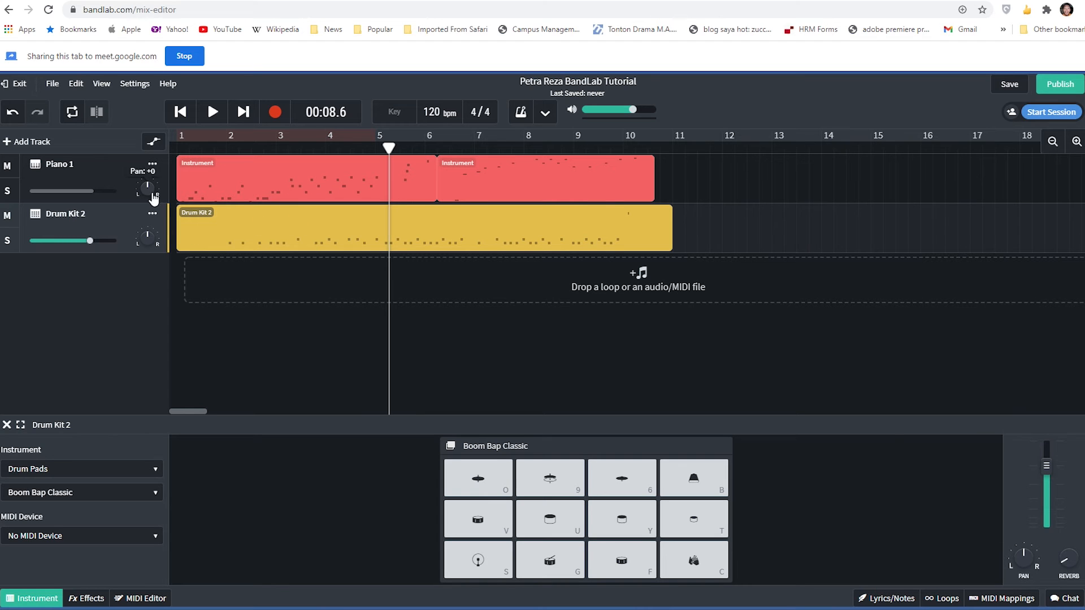
- Freeze the Piano 1 track for a brief playback up to 00:09.9 and unfreeze it
click(153, 165)
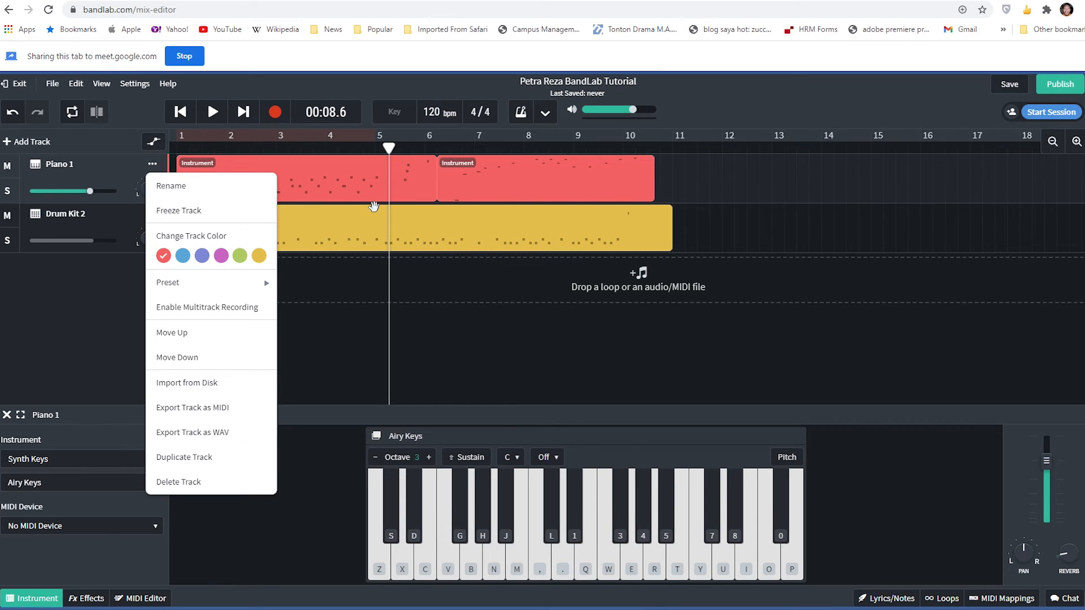
click(213, 210)
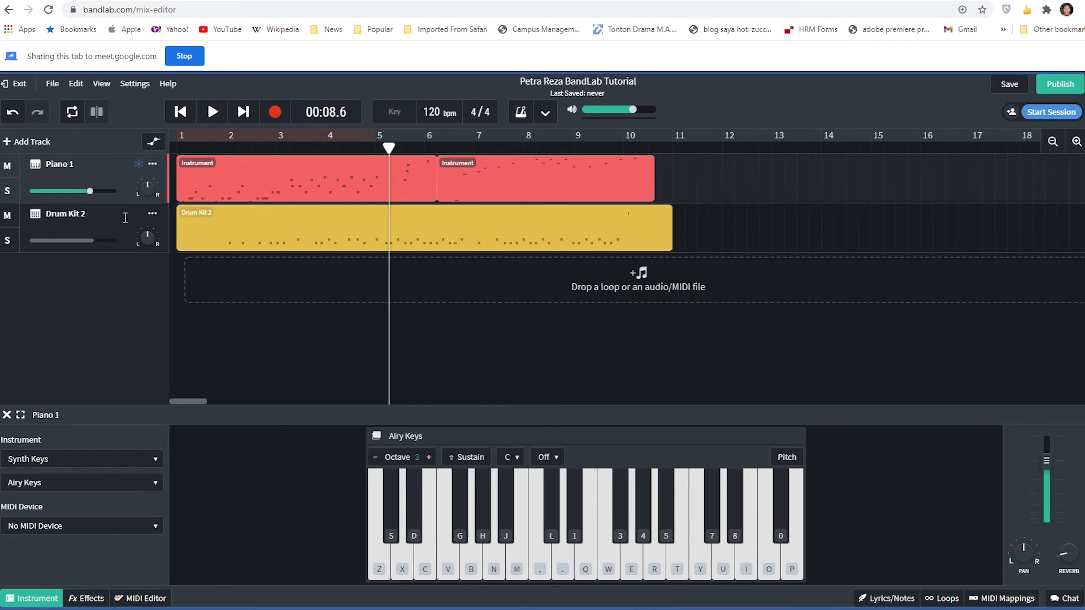
key(space)
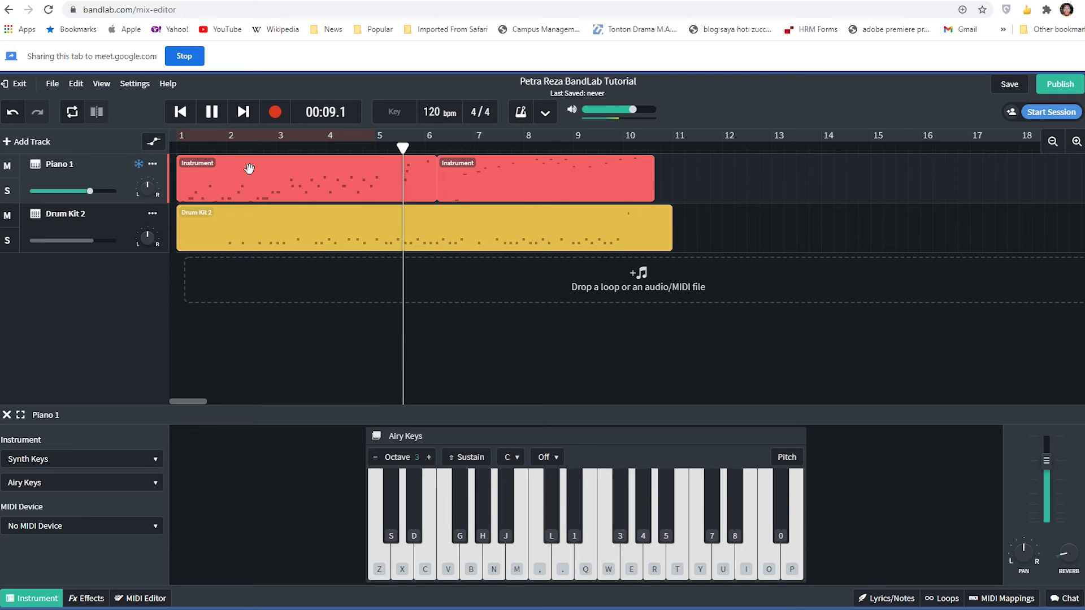
key(space)
click(152, 164)
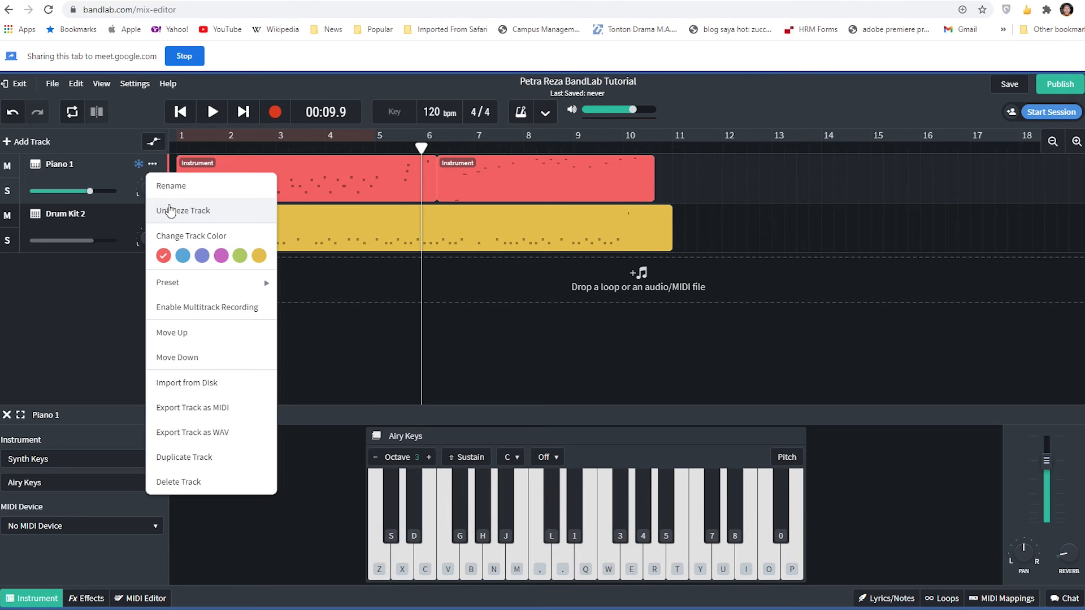
click(207, 213)
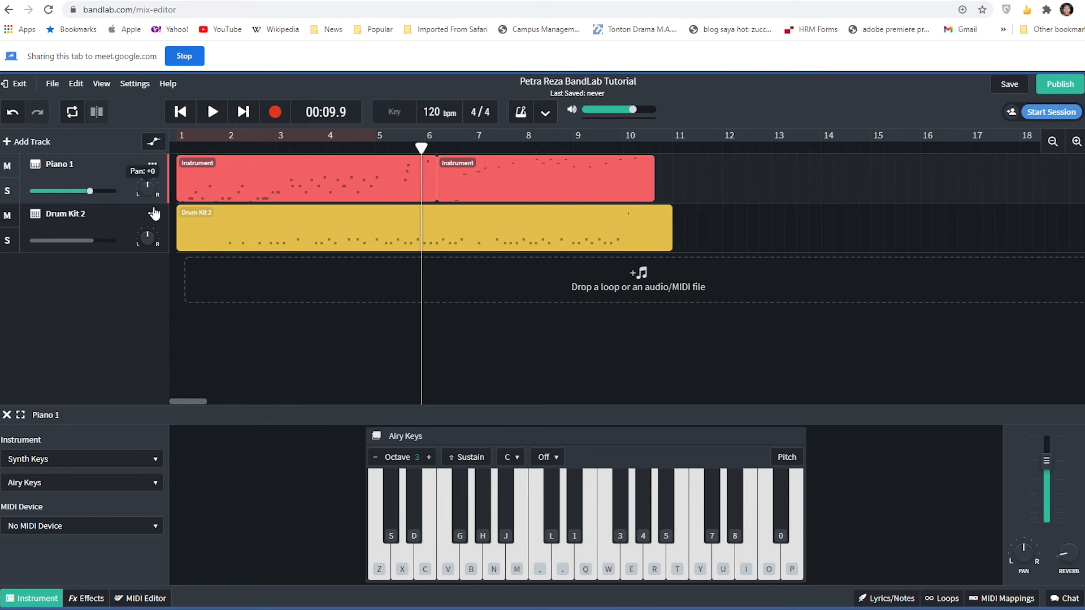
- Delete the recorded region on the Drum Kit 2 track and return the playhead to the start of the timeline
mouse_move(110, 194)
click(338, 227)
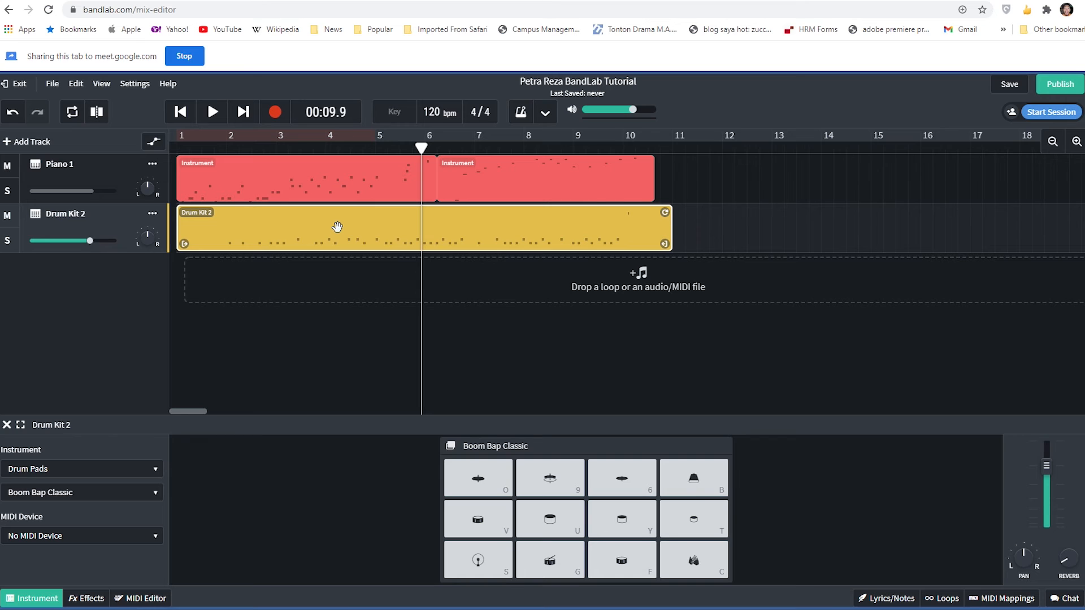
key(Delete)
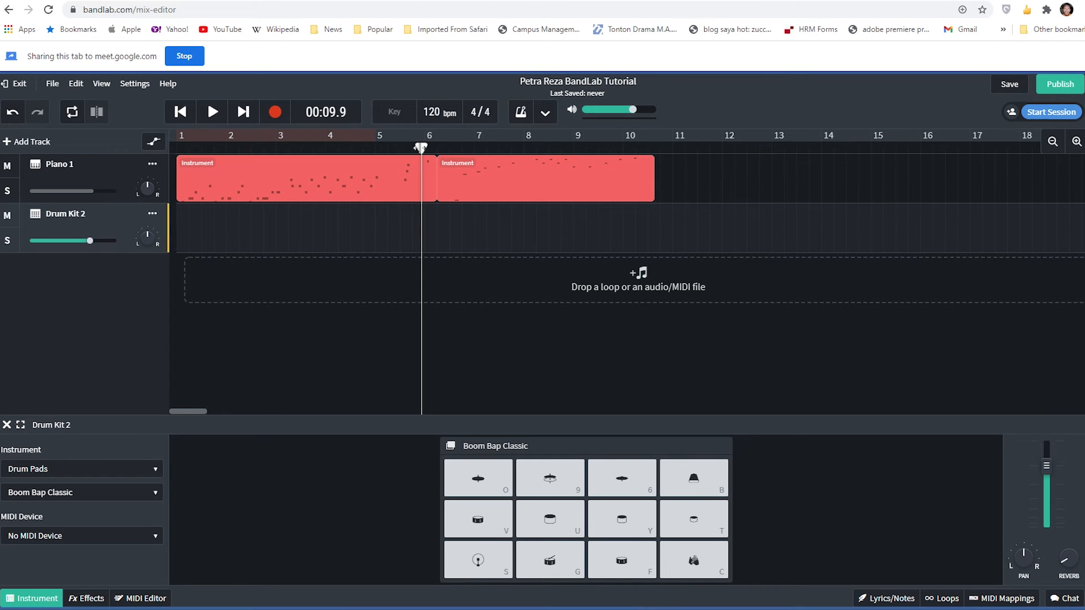
drag(422, 148, 127, 150)
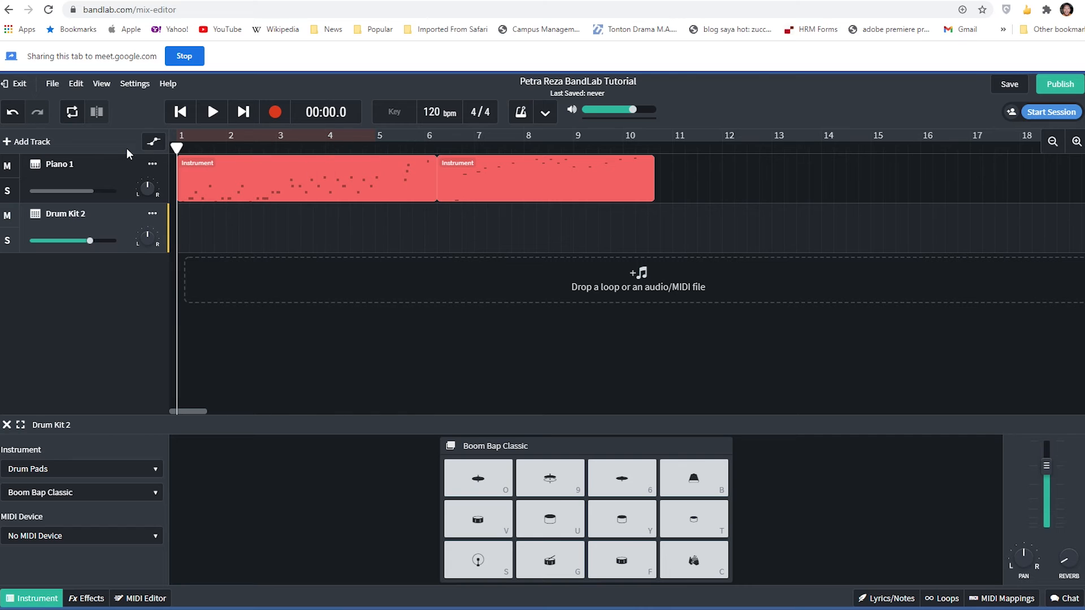
- Record a drum take to about bar 6 on Drum Kit 2 with the Boom Bap Classic pads and delete it
click(275, 113)
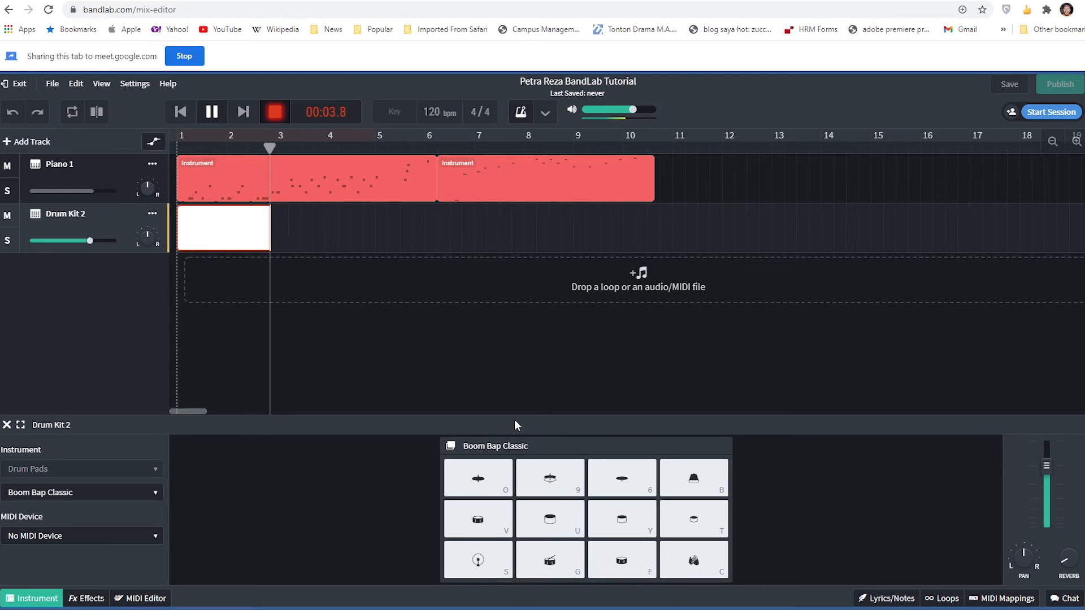
key(f)
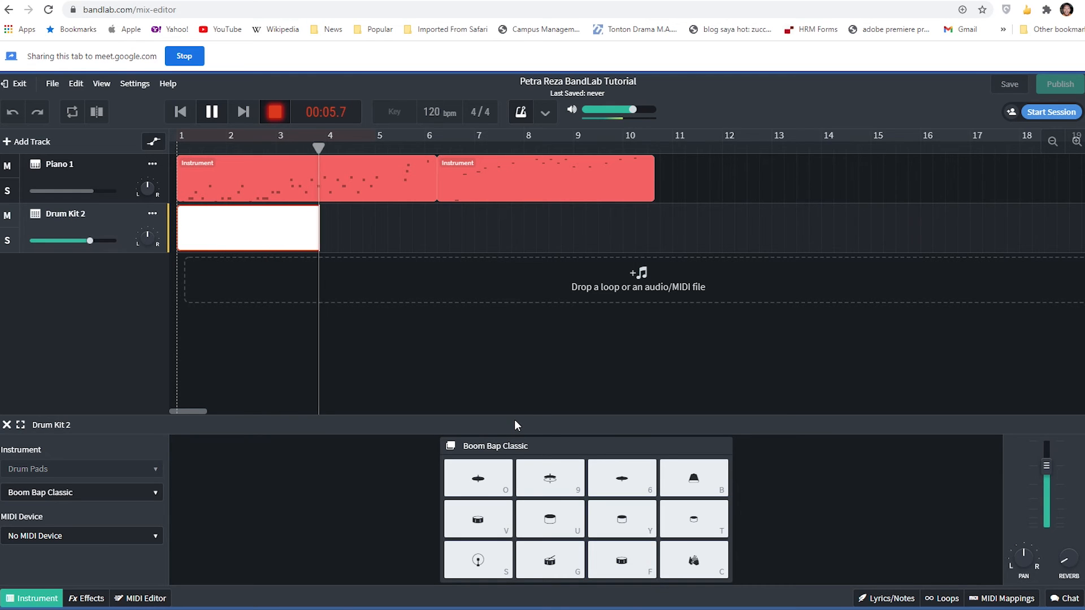
key(f)
key(u)
key(g)
key(g)
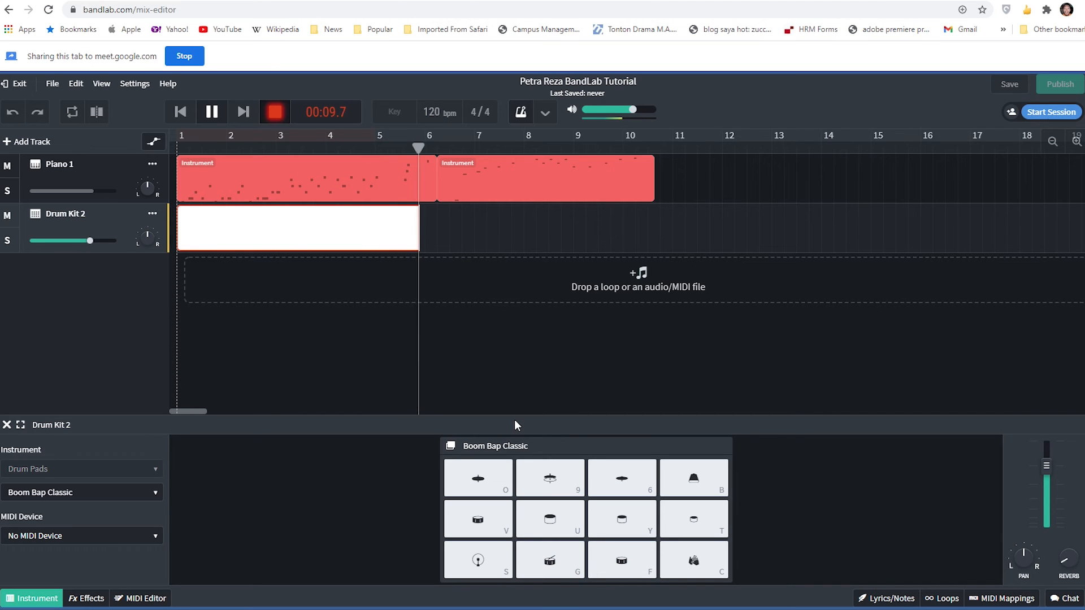
click(275, 113)
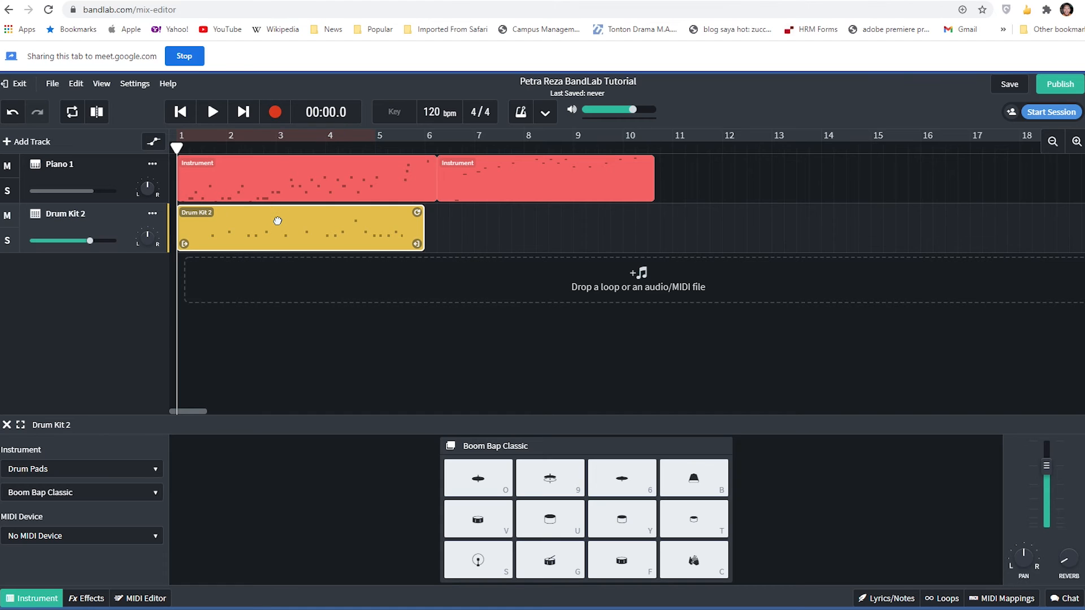
key(Delete)
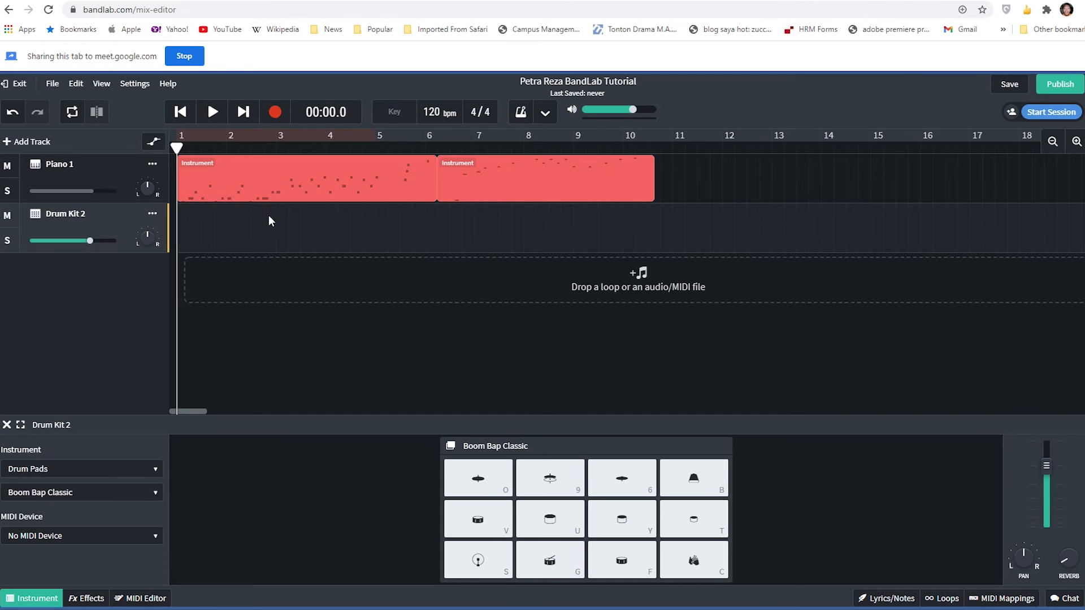
- Mute the Piano 1 track, play briefly to 00:04.1, and return the playhead to the start of the timeline
click(9, 169)
key(space)
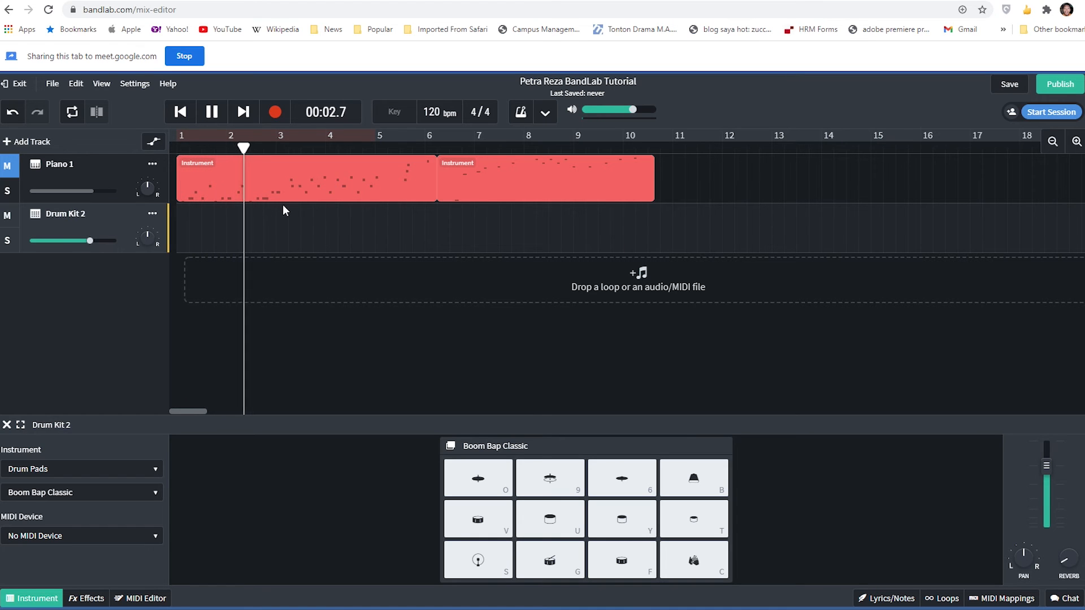
key(space)
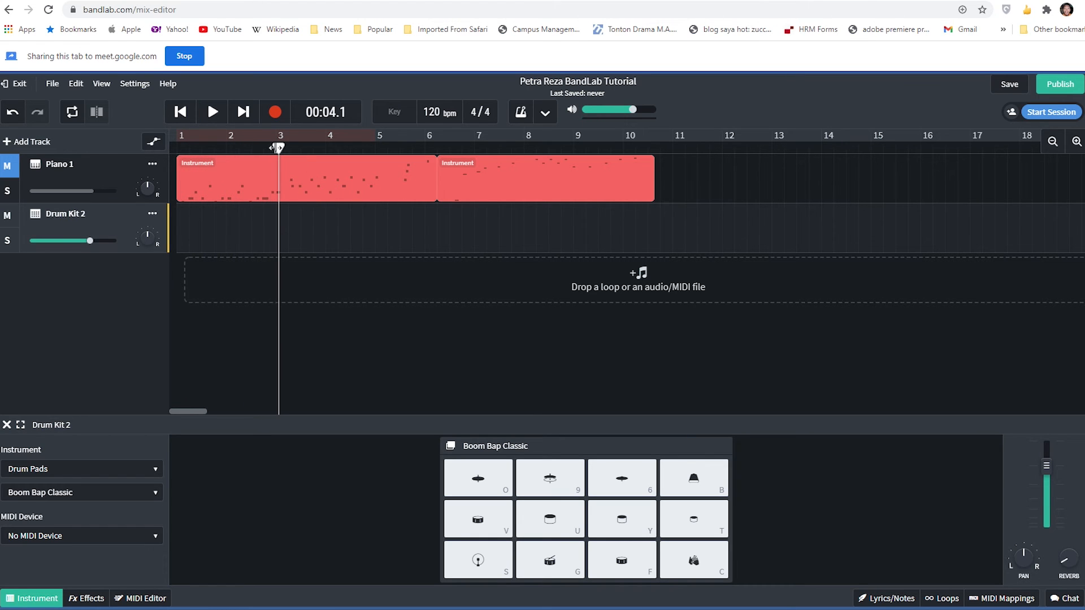
drag(279, 147, 172, 148)
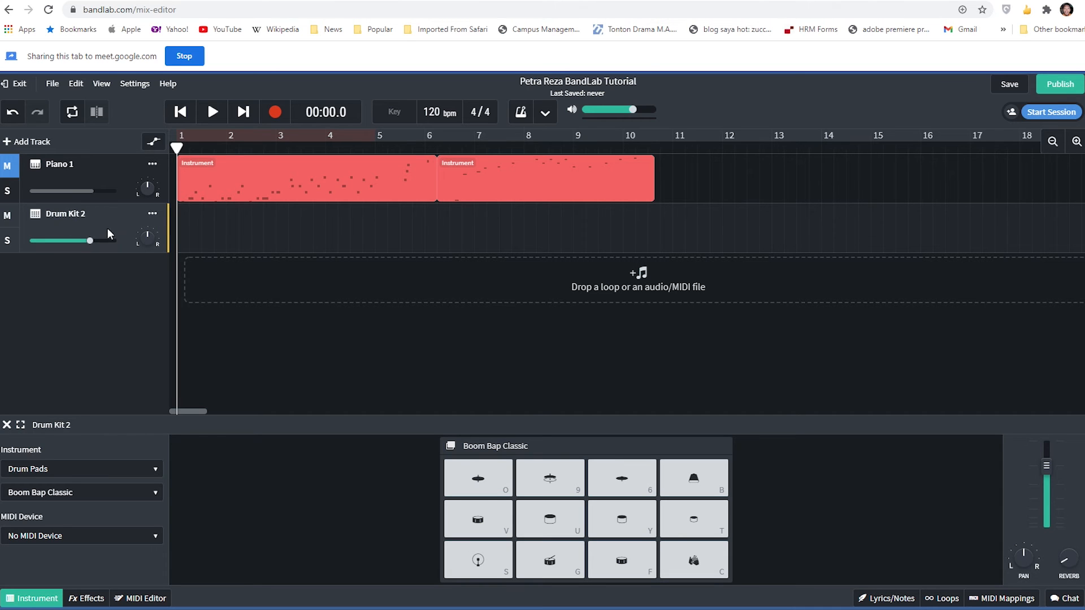
- Record a new drum take on Drum Kit 2 with the Boom Bap Classic pads, stopping at about bar 7
click(276, 113)
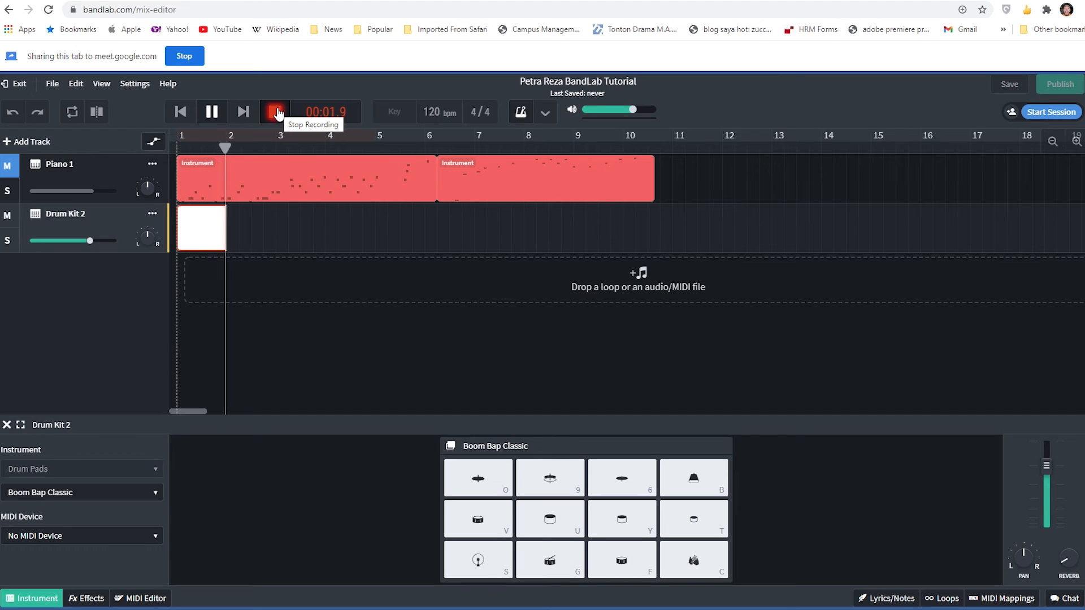
key(f)
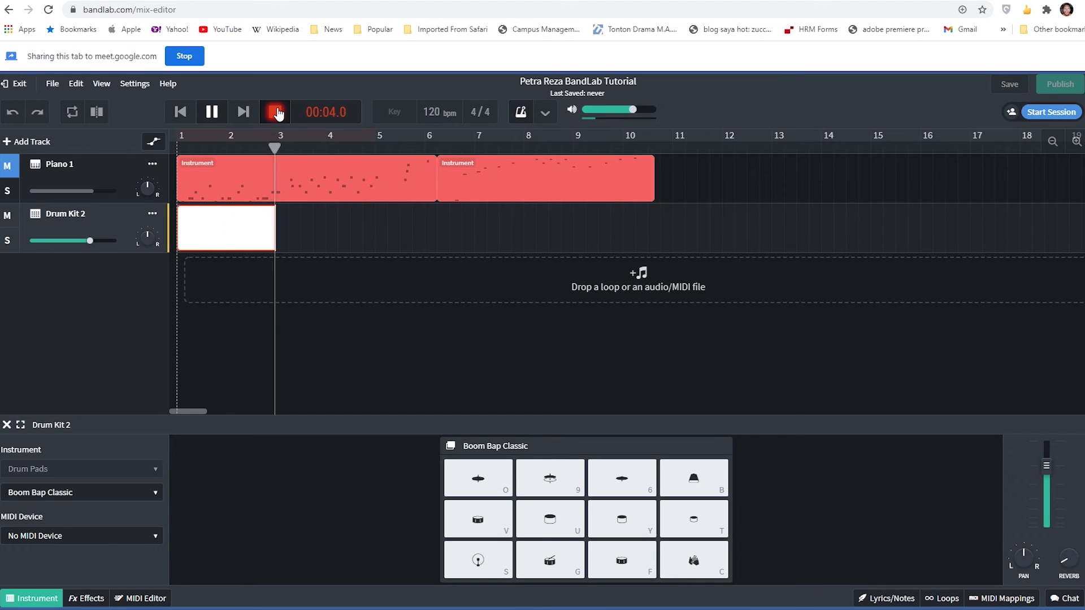
key(g)
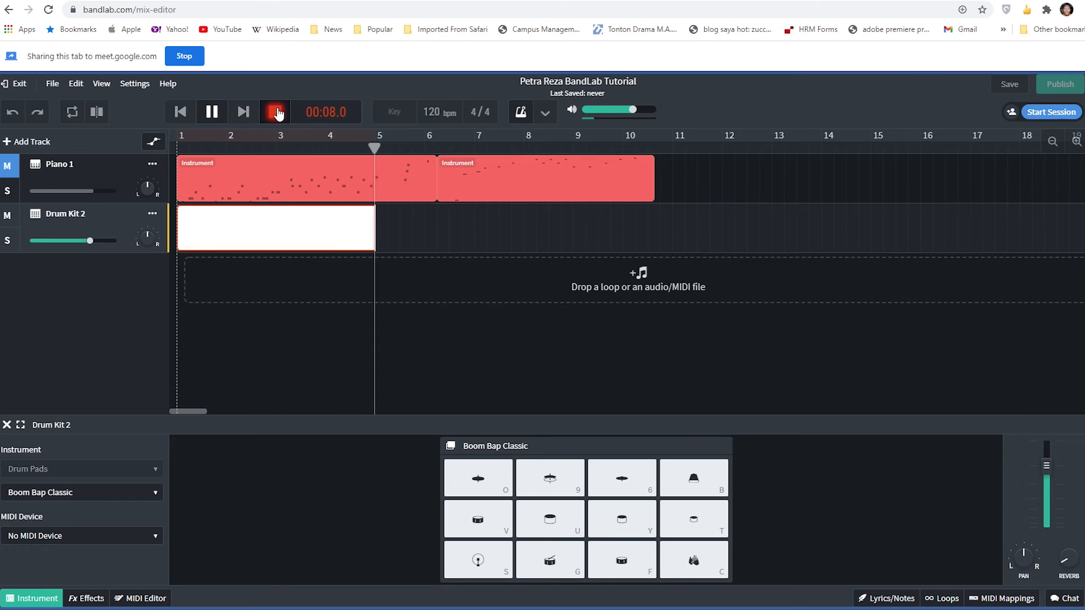
key(g)
key(g)
key(g)
key(f)
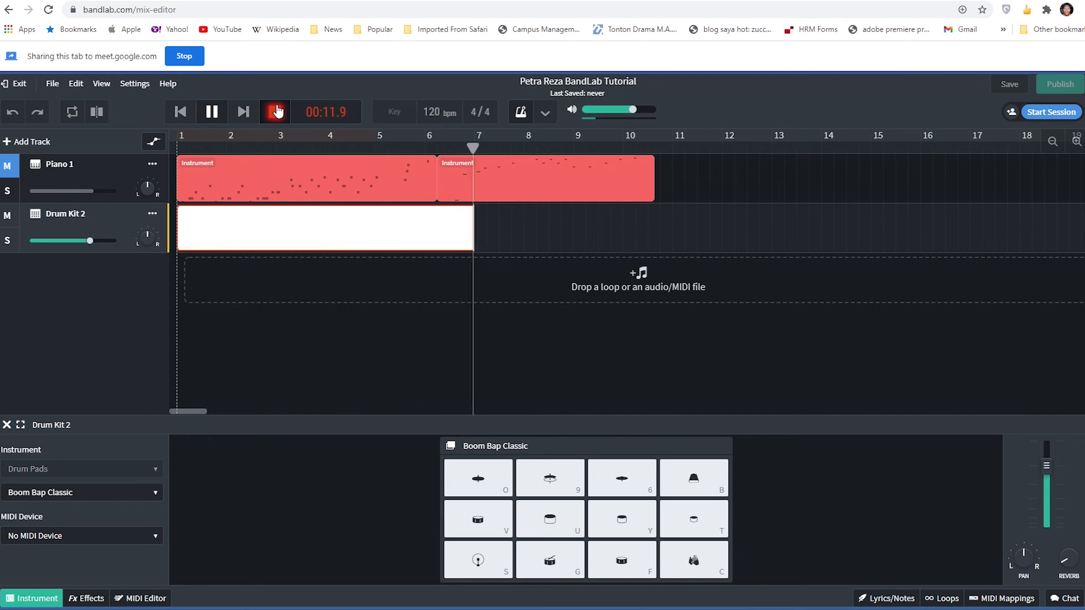
click(277, 113)
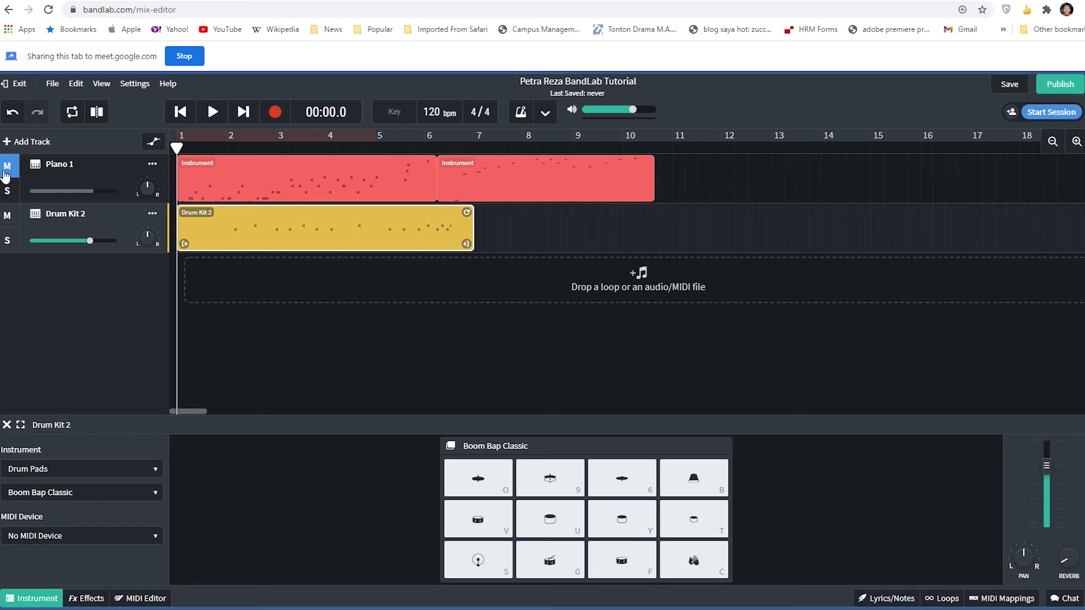
- Unmute Piano 1, play both tracks to 00:11.2, and switch each track's mute on and off again
key(space)
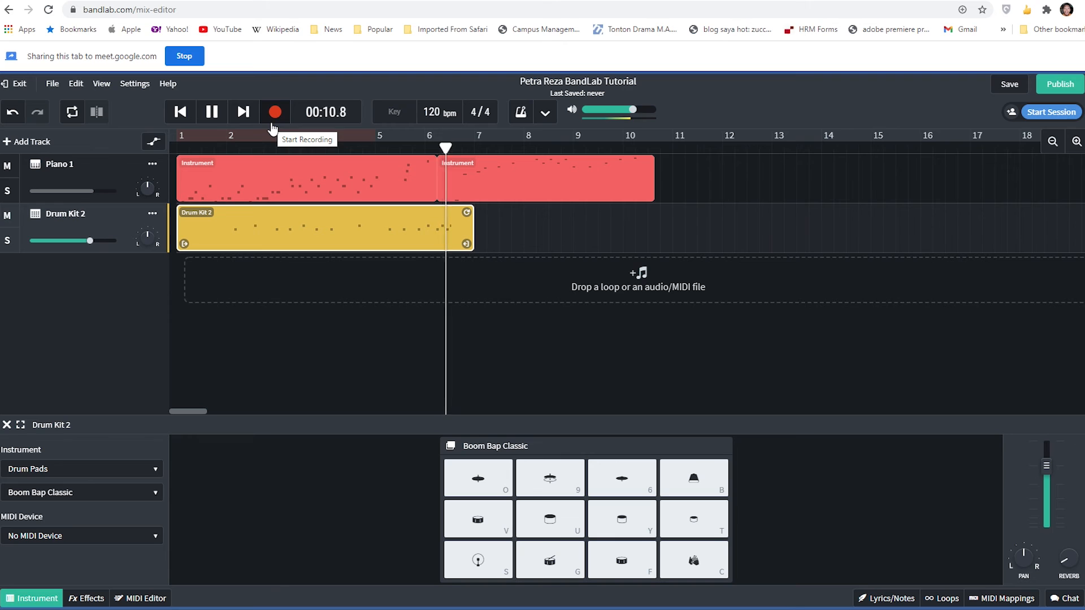
key(space)
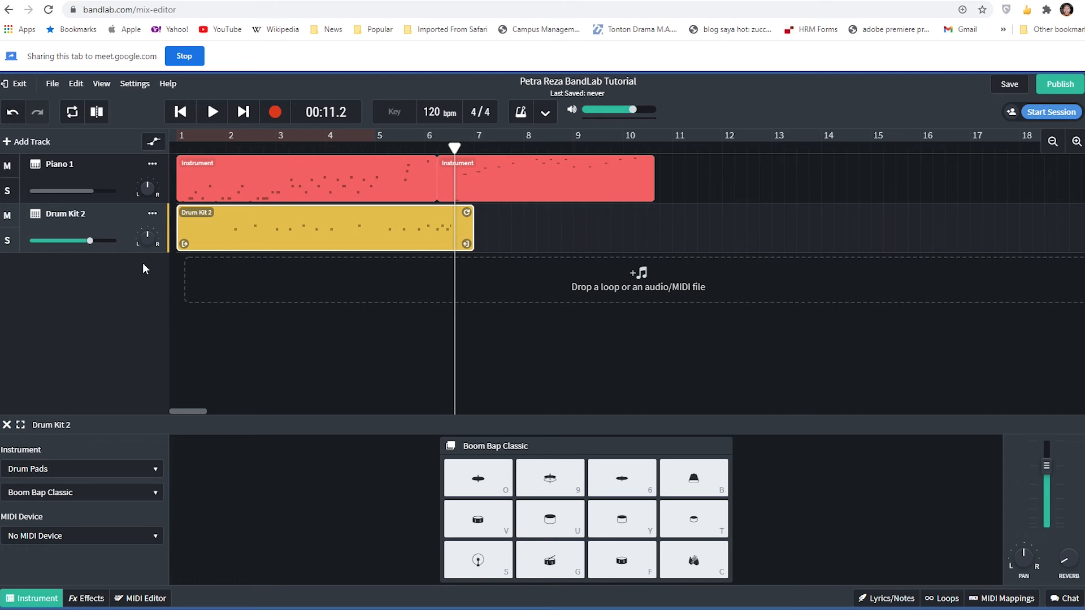
click(8, 216)
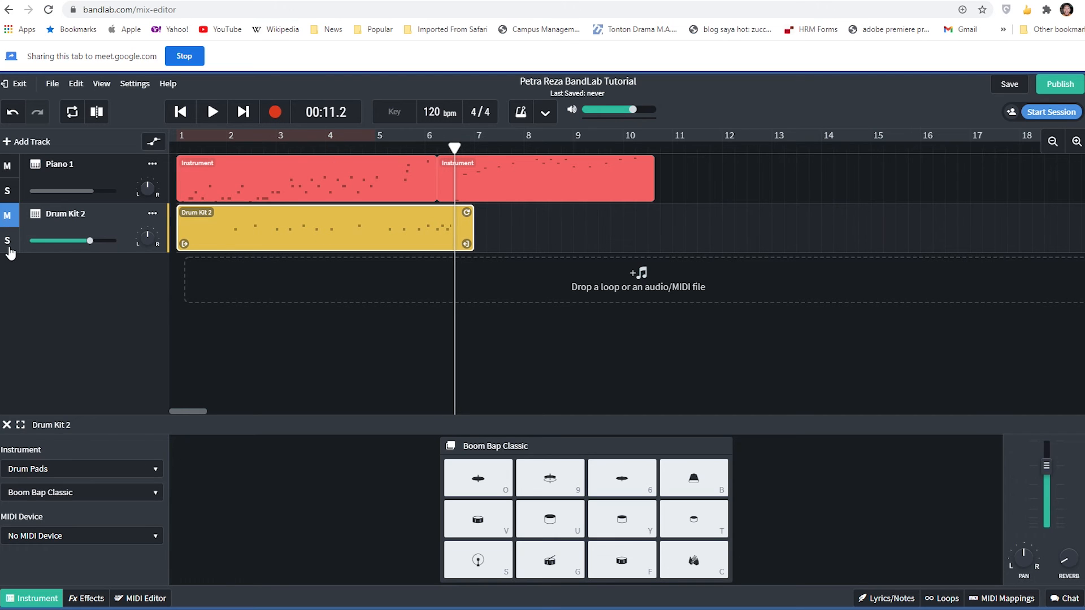
click(8, 169)
click(7, 218)
click(10, 172)
- Check the participants in the Google Meet call and return to the BandLab Mix Editor
click(218, 0)
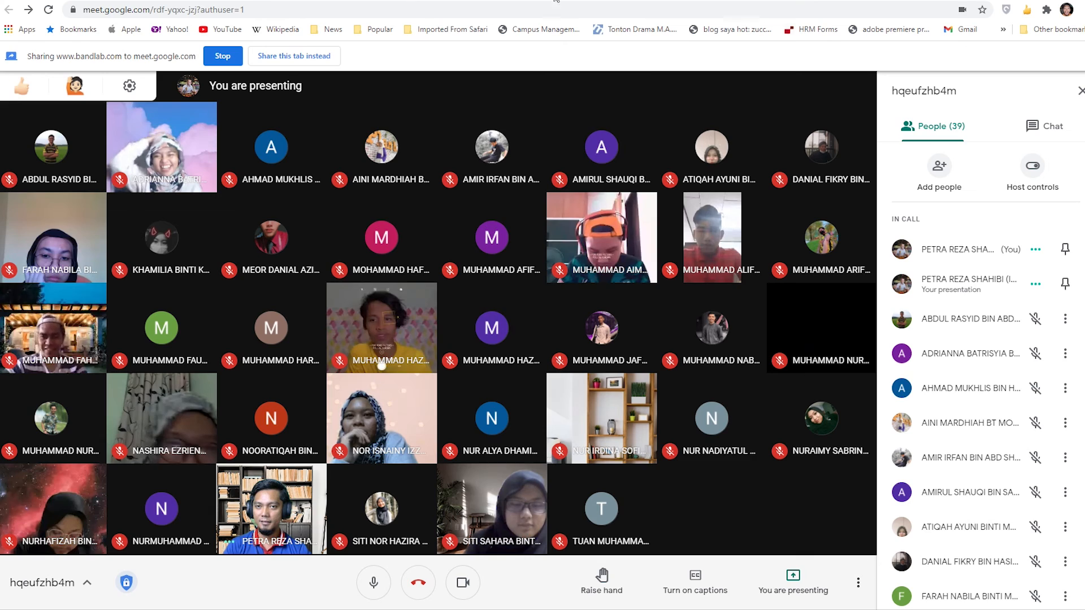
click(764, 1)
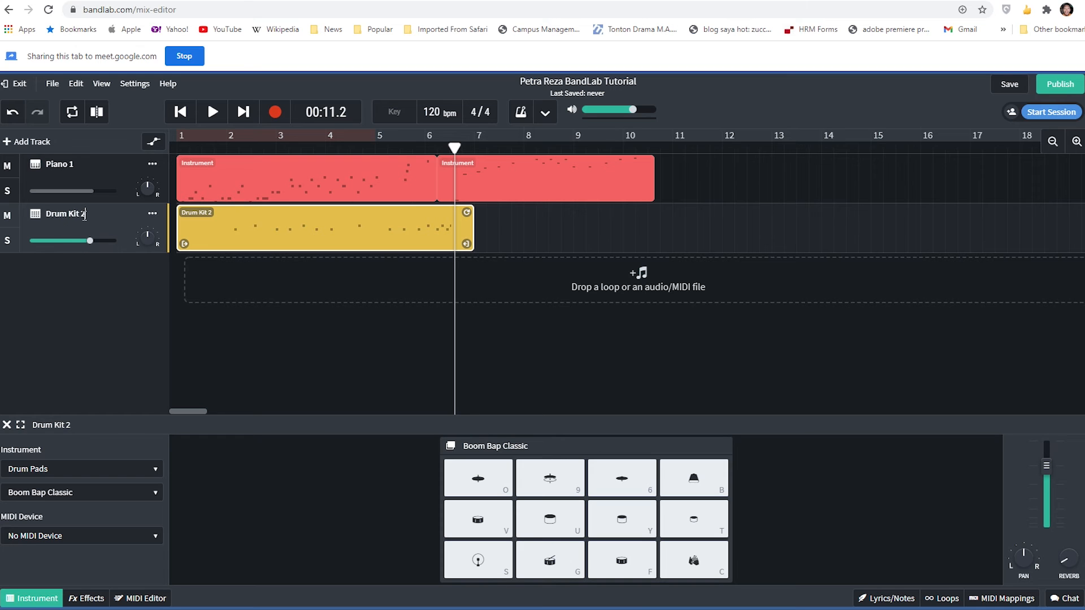
- Move the Drum Kit 2 track above Piano 1, and reorder the tracks so Piano 1 is first again
click(152, 214)
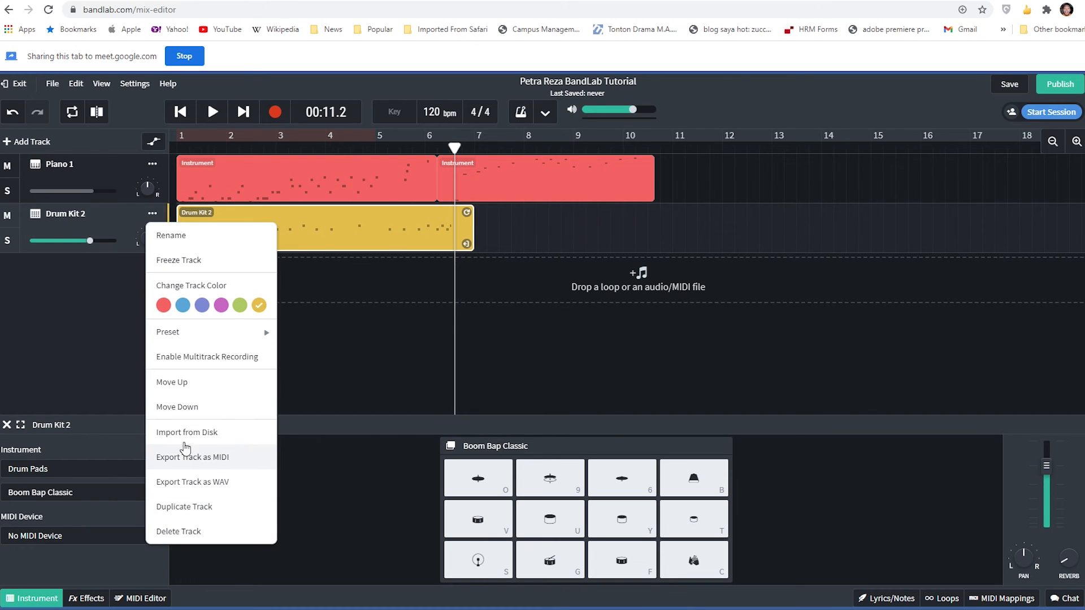
click(183, 383)
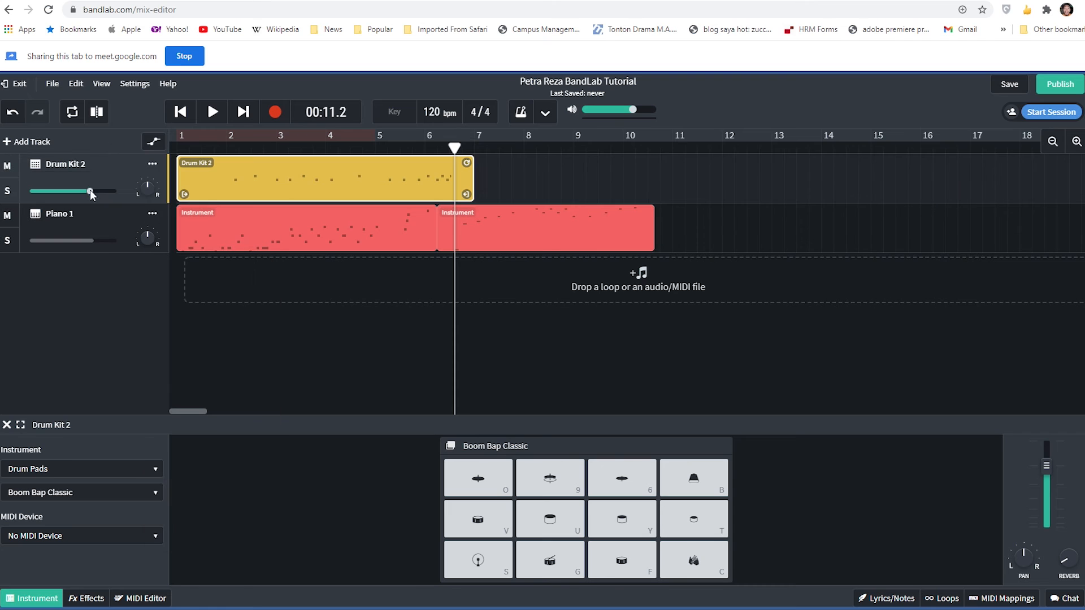
click(104, 224)
drag(104, 219, 103, 156)
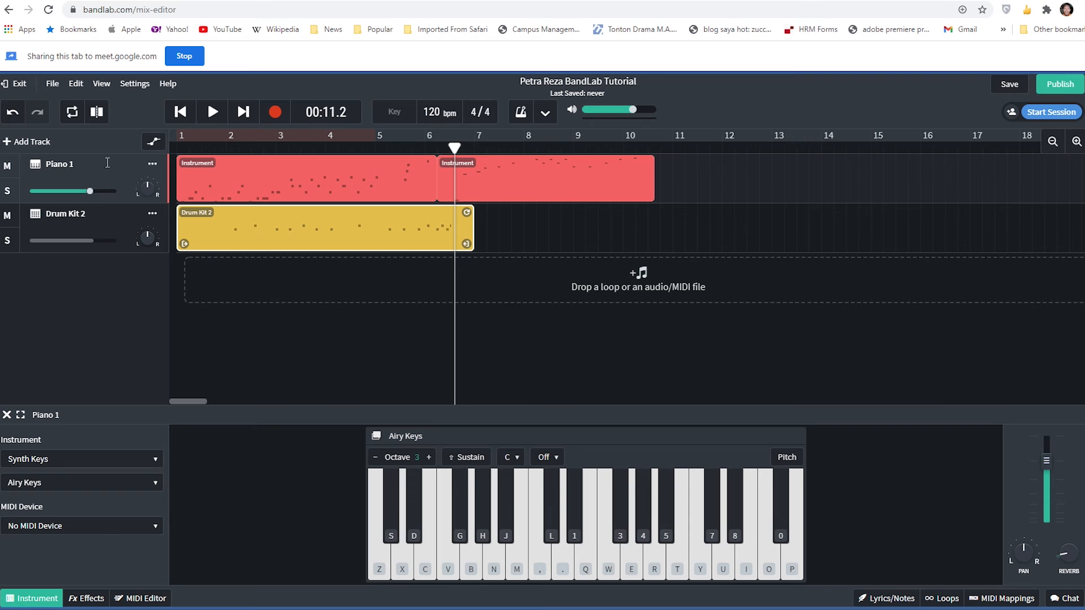
drag(104, 219, 102, 164)
mouse_move(88, 243)
click(80, 469)
click(91, 272)
- Save the project and exit the Mix Editor to the project page
click(1012, 88)
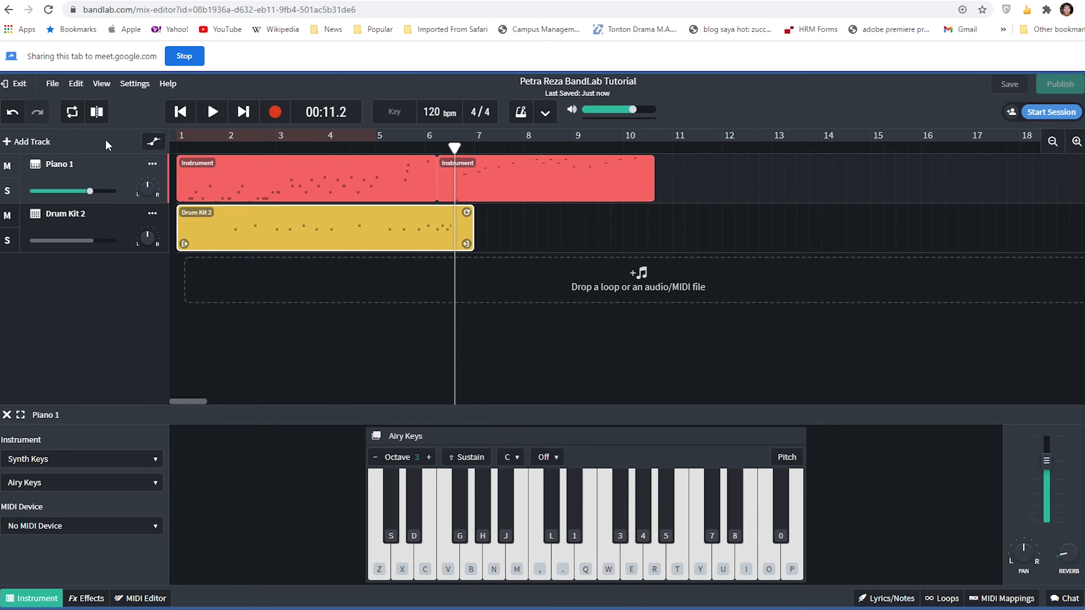
click(18, 87)
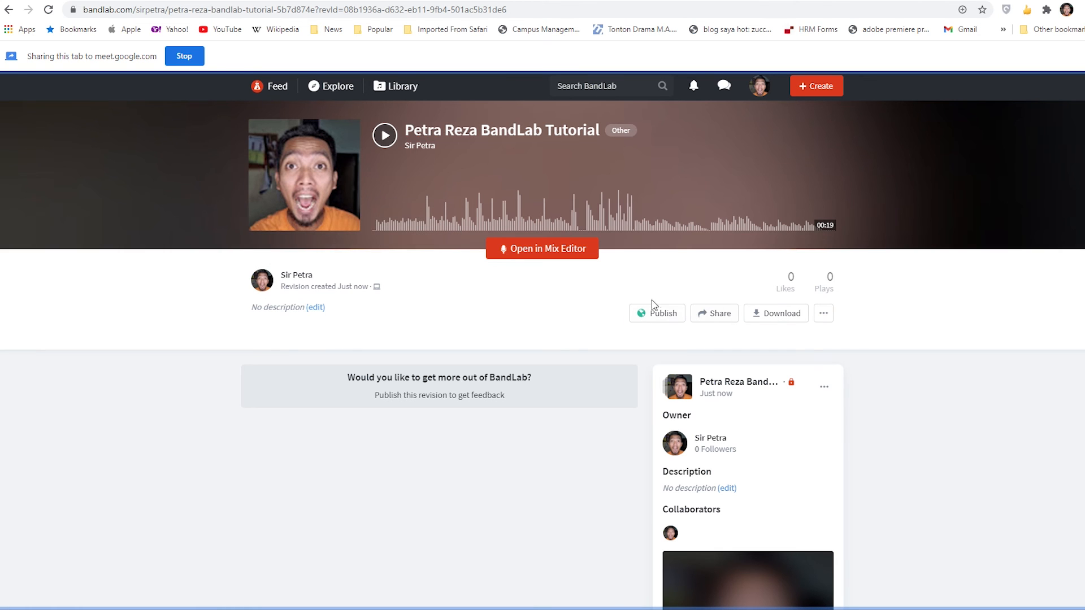
- View the revision's additional options and its Revision Settings, closing both without making changes
click(824, 315)
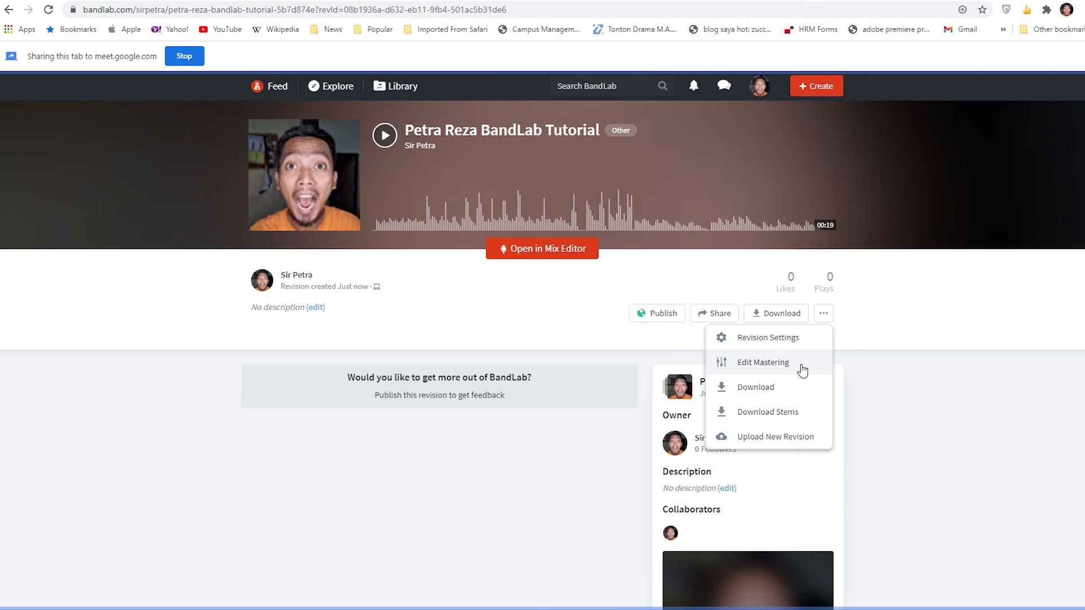
click(436, 315)
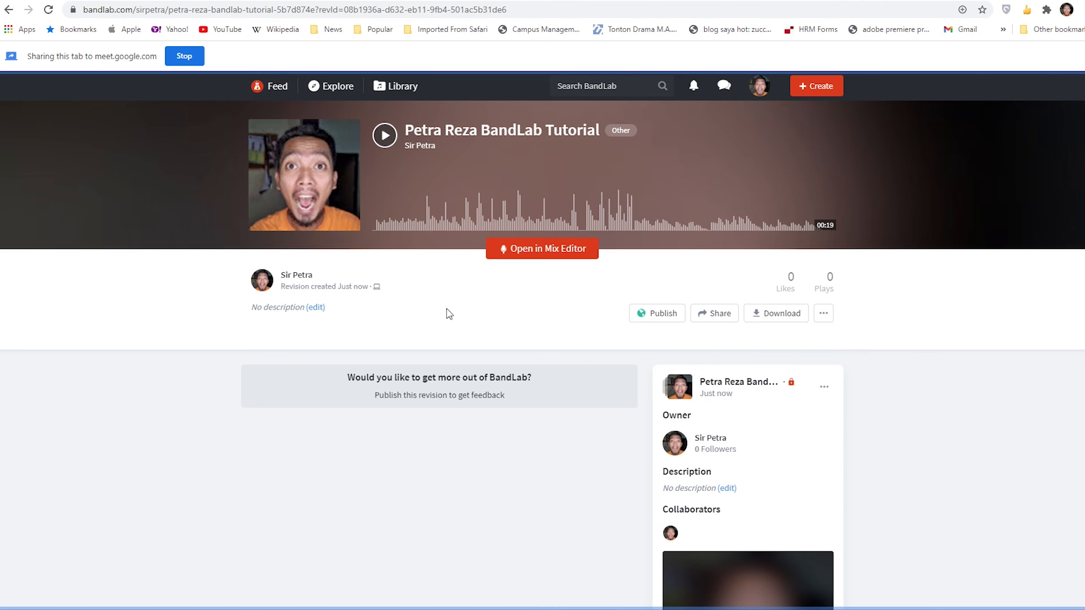
click(315, 310)
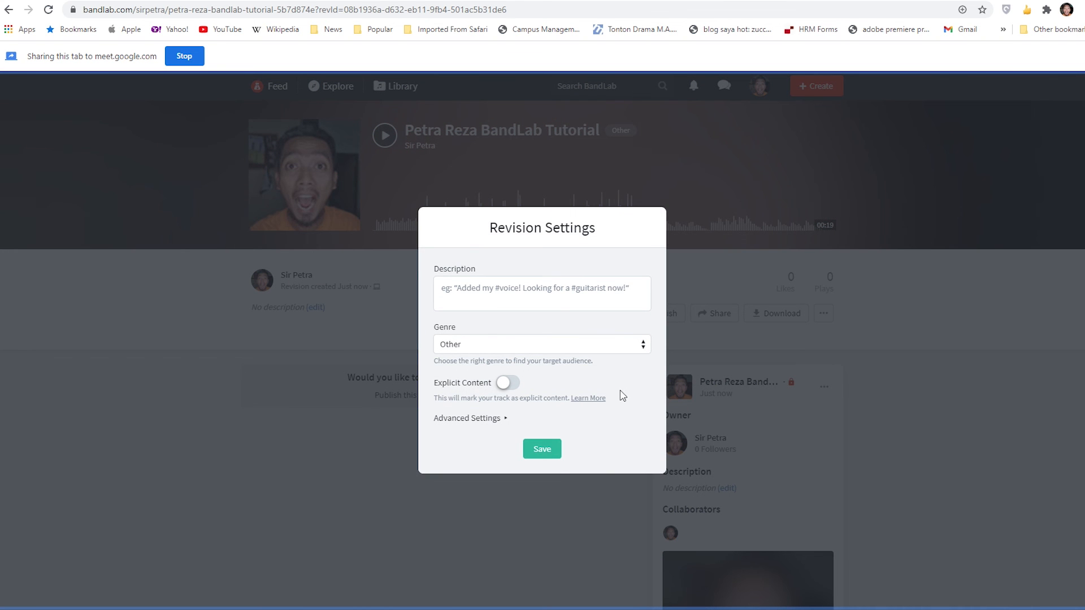
click(795, 335)
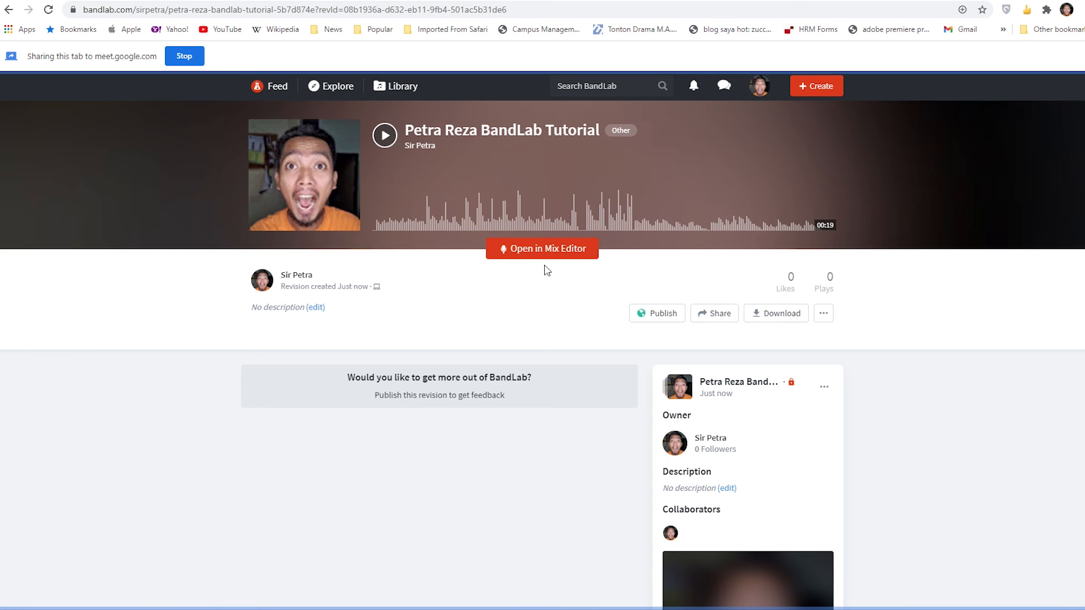
- Reopen the project in the Mix Editor and exit, and play the saved revision on its project page to 00:09
click(531, 254)
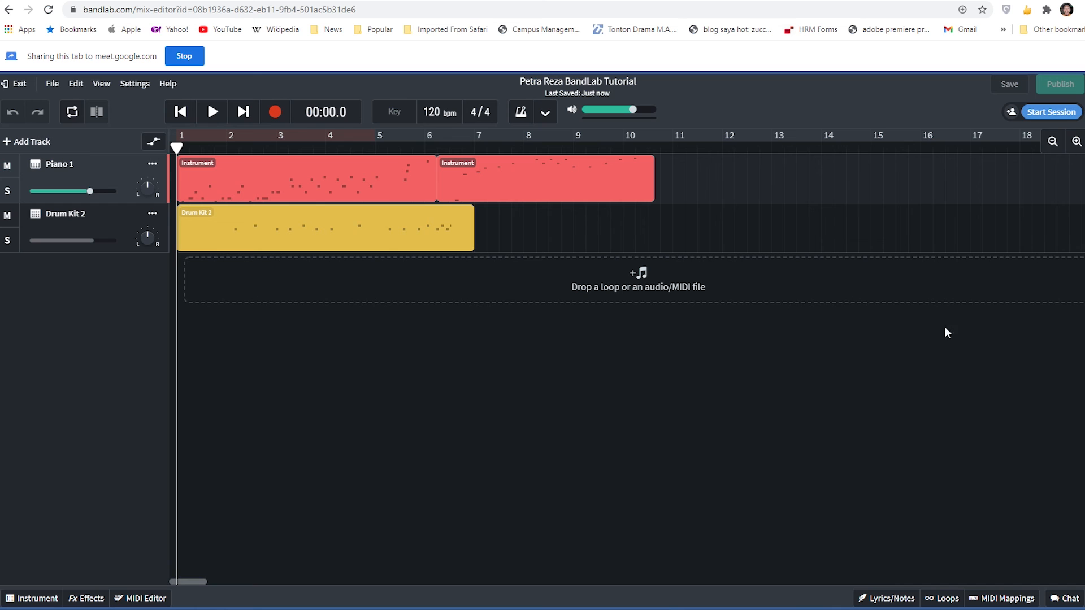
click(19, 87)
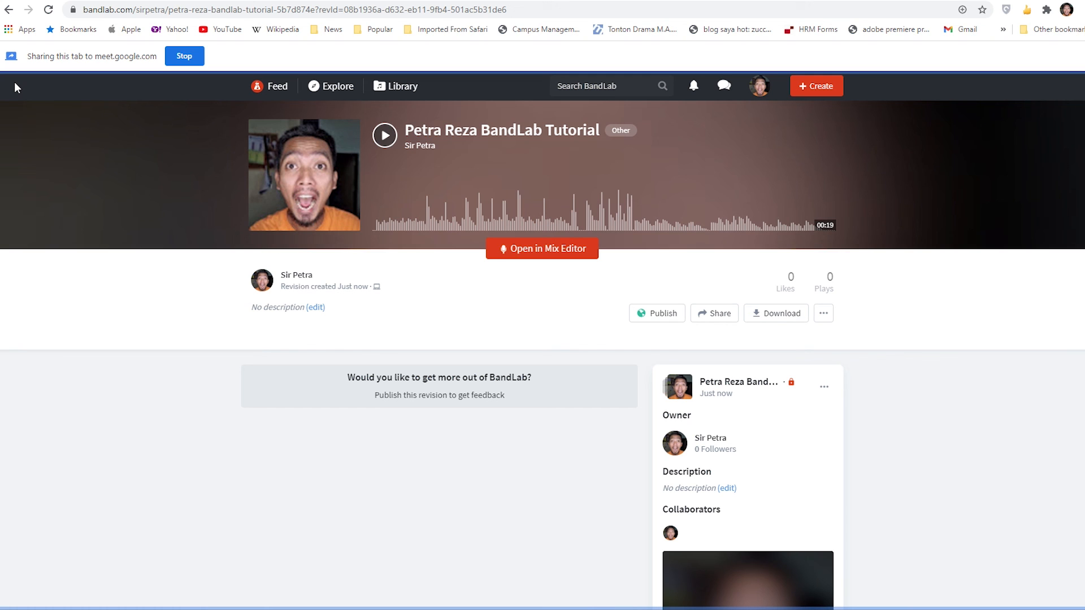
click(386, 141)
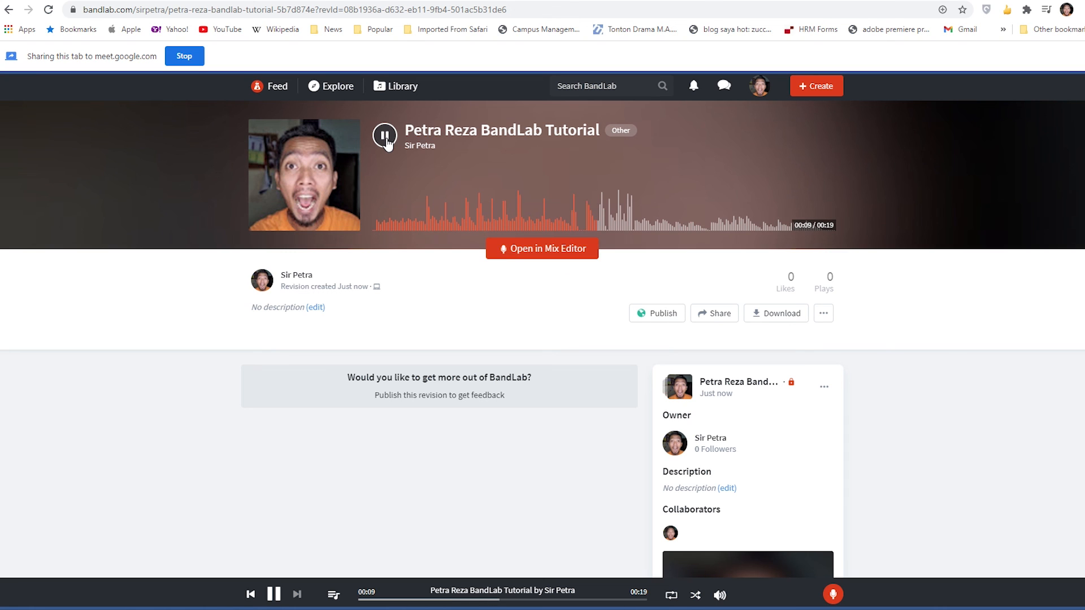
click(385, 137)
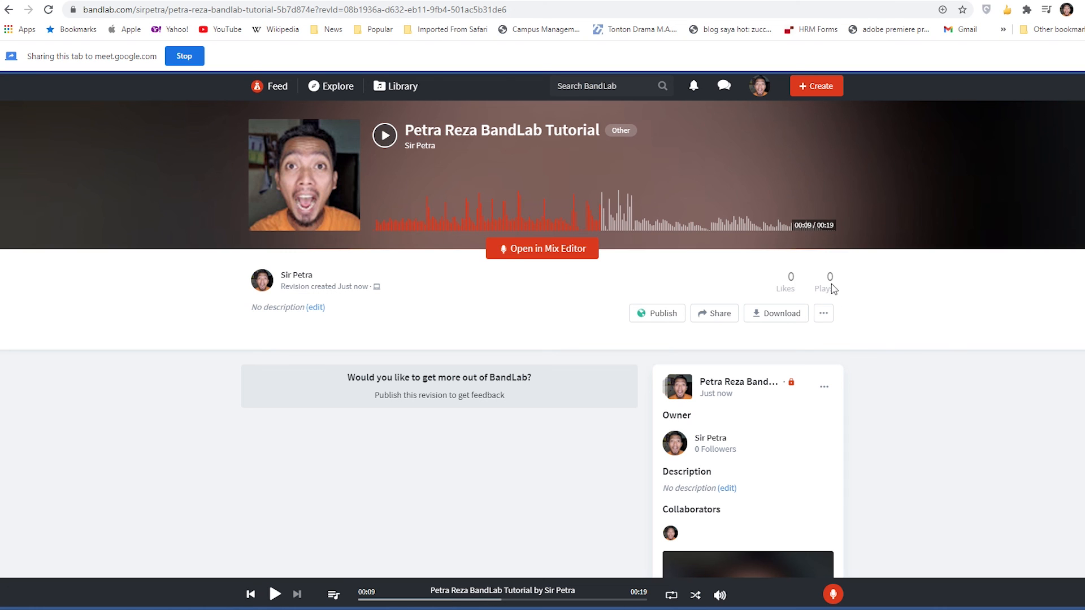
- Stop sharing the BandLab page and switch to the Google Meet call
click(183, 58)
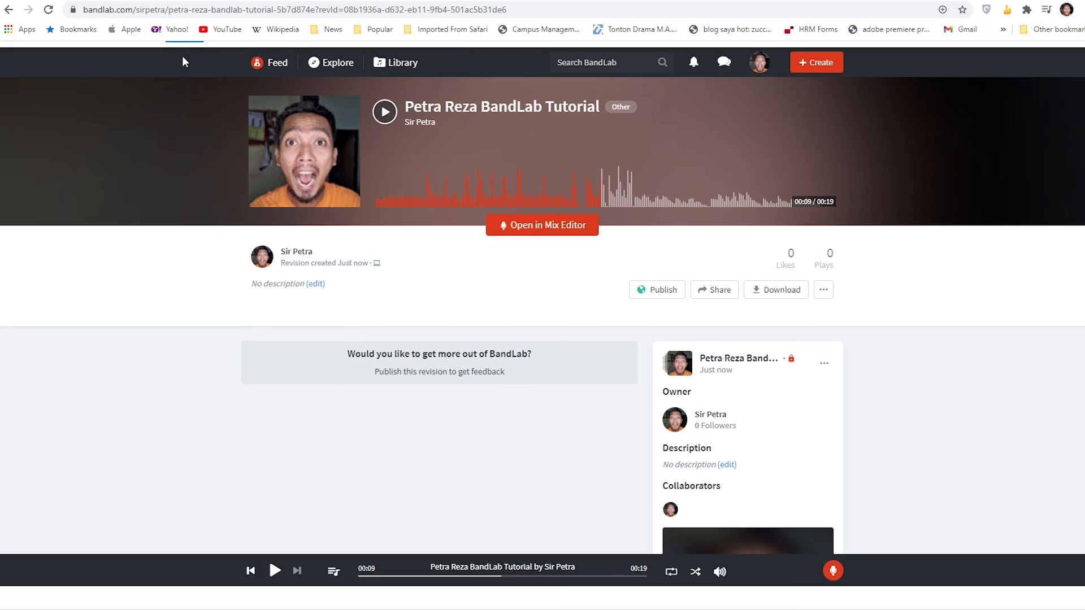
click(299, 0)
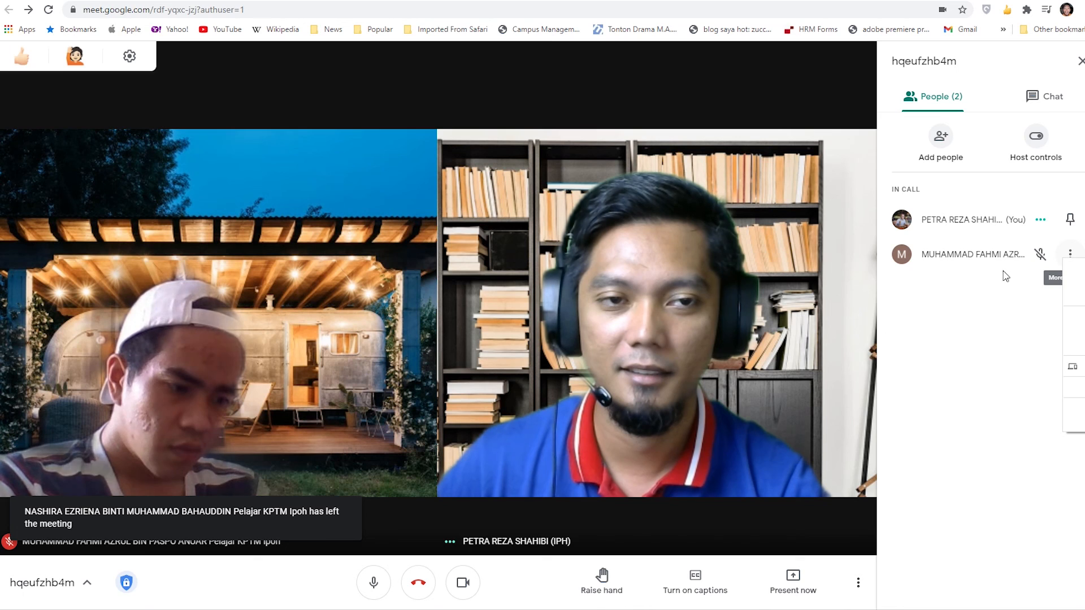
- Remove the last remaining participant from the meeting and confirm the removal
click(1070, 254)
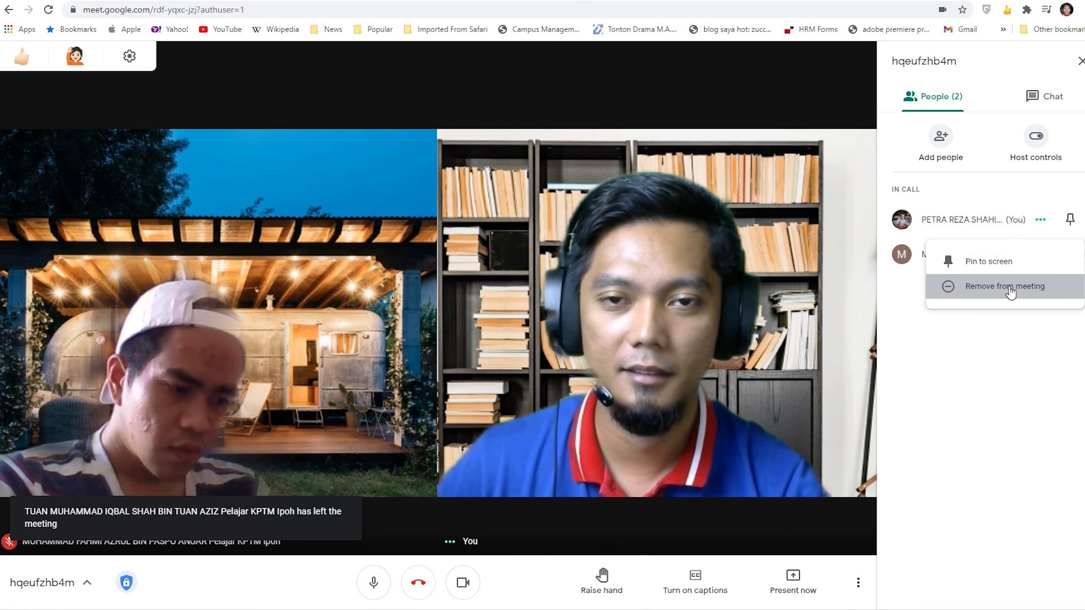
click(1011, 287)
click(654, 383)
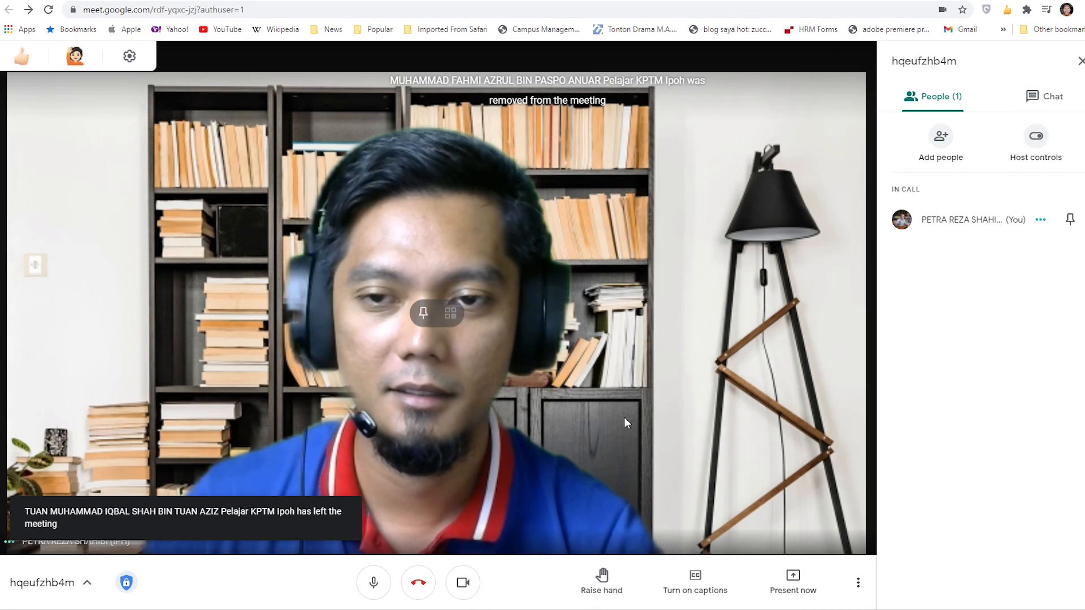
- Leave the meeting with a five-star audio and video rating and return to the Meet home screen
click(412, 585)
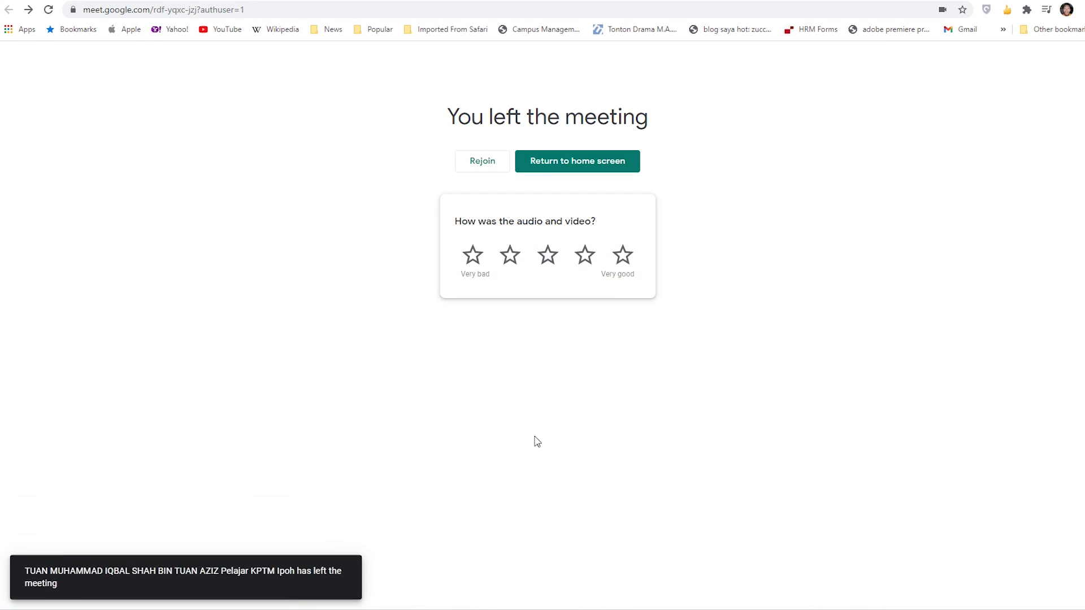
click(616, 257)
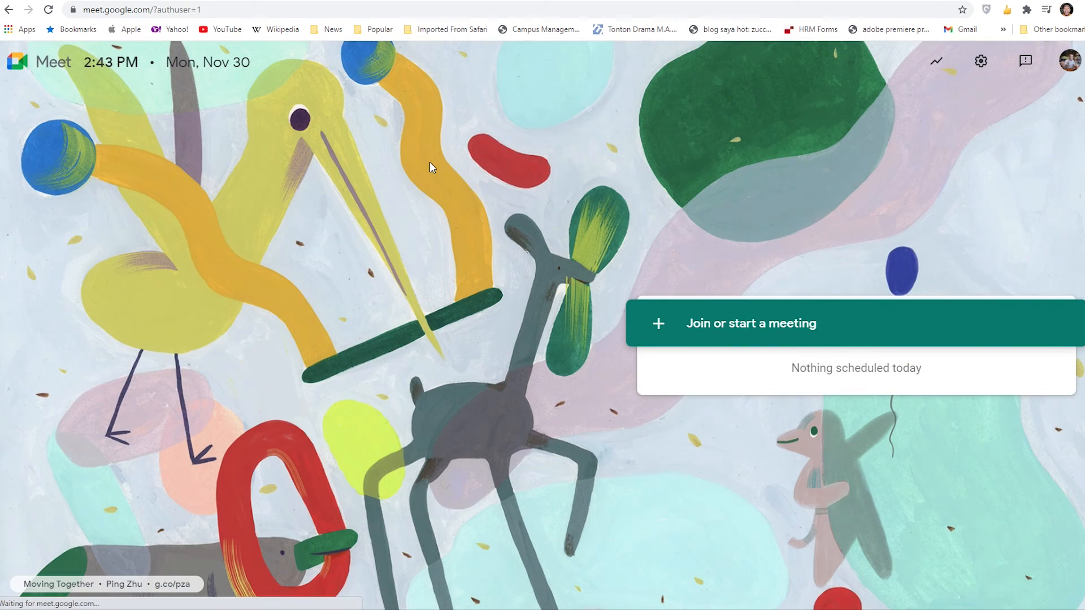